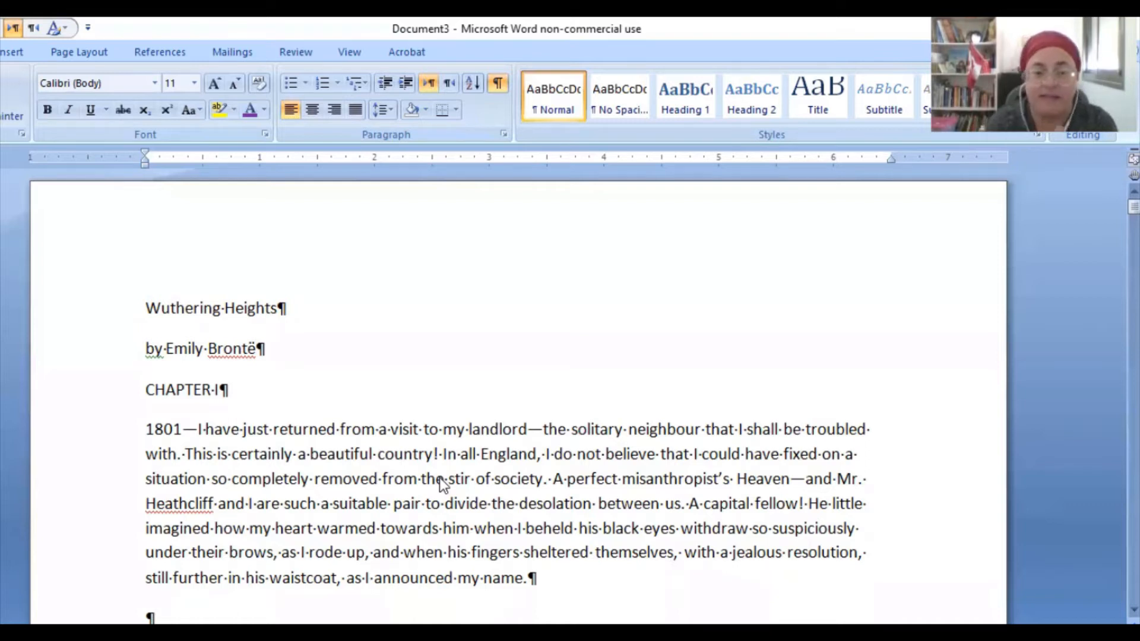
Step: Look through the Wuthering Heights text from the title down to the end of the first page
scroll(468, 448, down, 2)
scroll(483, 462, up, 1)
scroll(484, 462, up, 1)
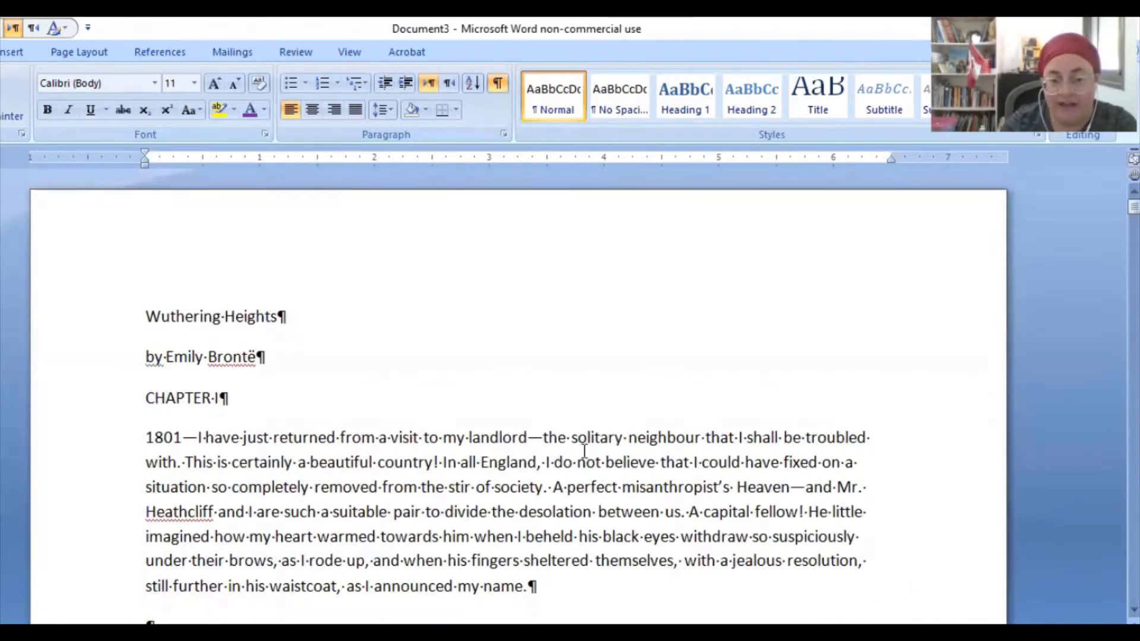
scroll(570, 463, down, 2)
scroll(585, 451, down, 2)
scroll(592, 445, down, 3)
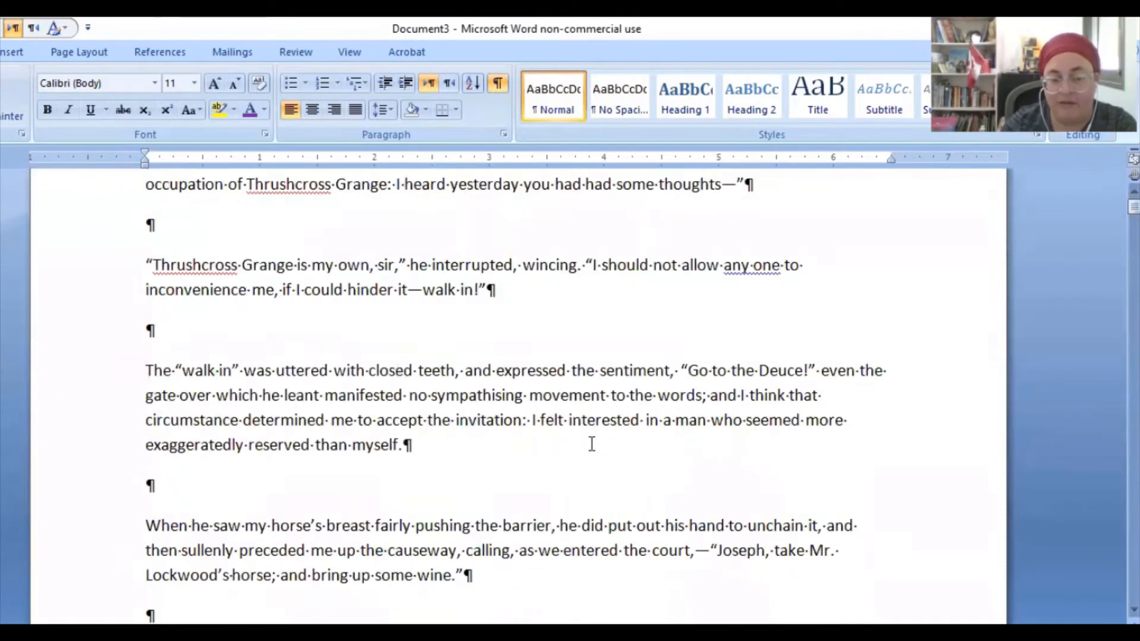
scroll(591, 443, up, 2)
click(565, 418)
scroll(708, 433, down, 1)
scroll(683, 448, up, 5)
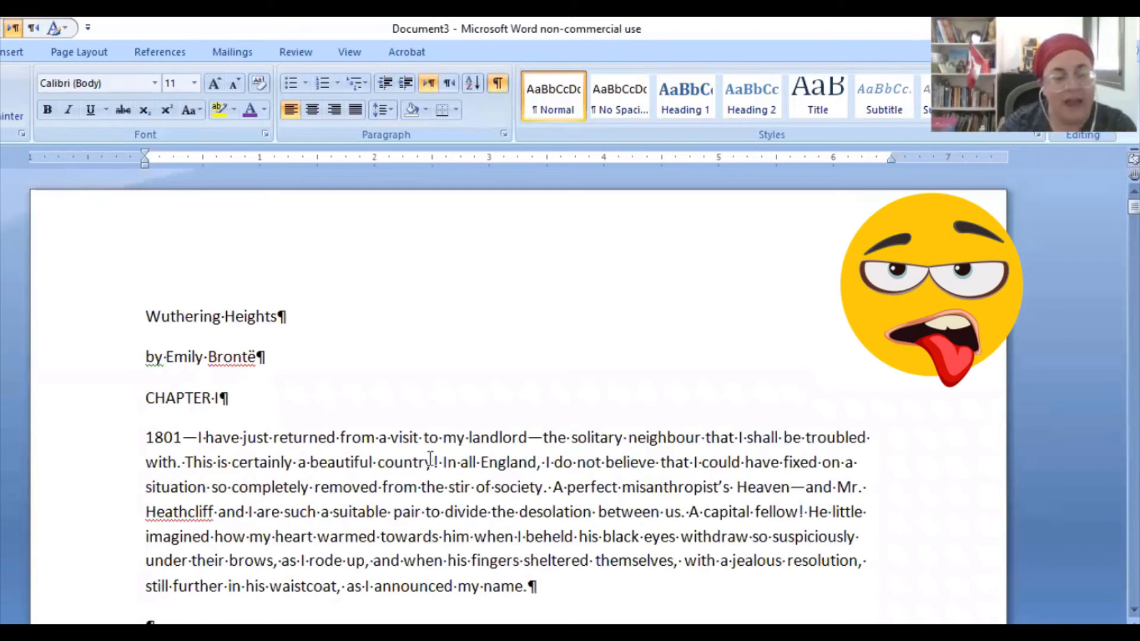
scroll(409, 460, down, 4)
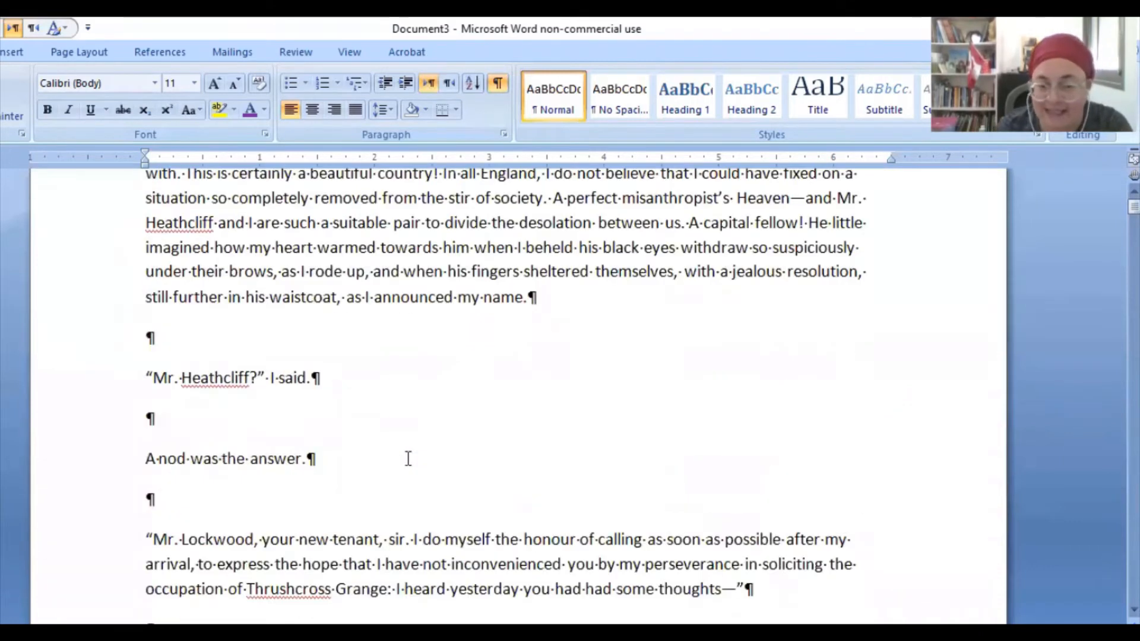
scroll(407, 458, up, 4)
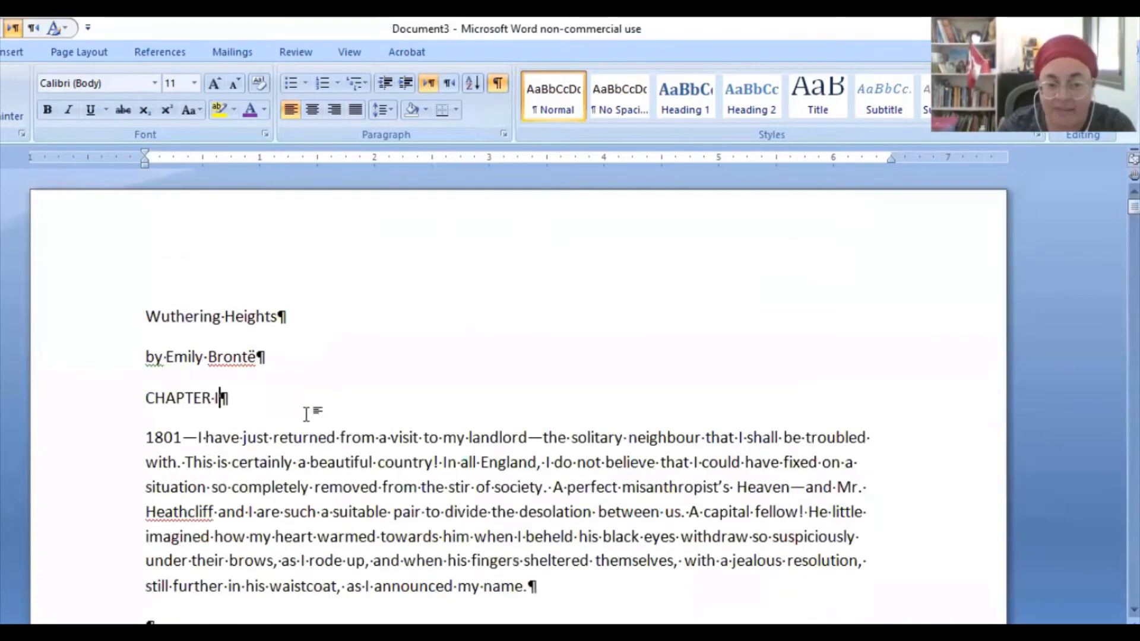
scroll(346, 432, down, 12)
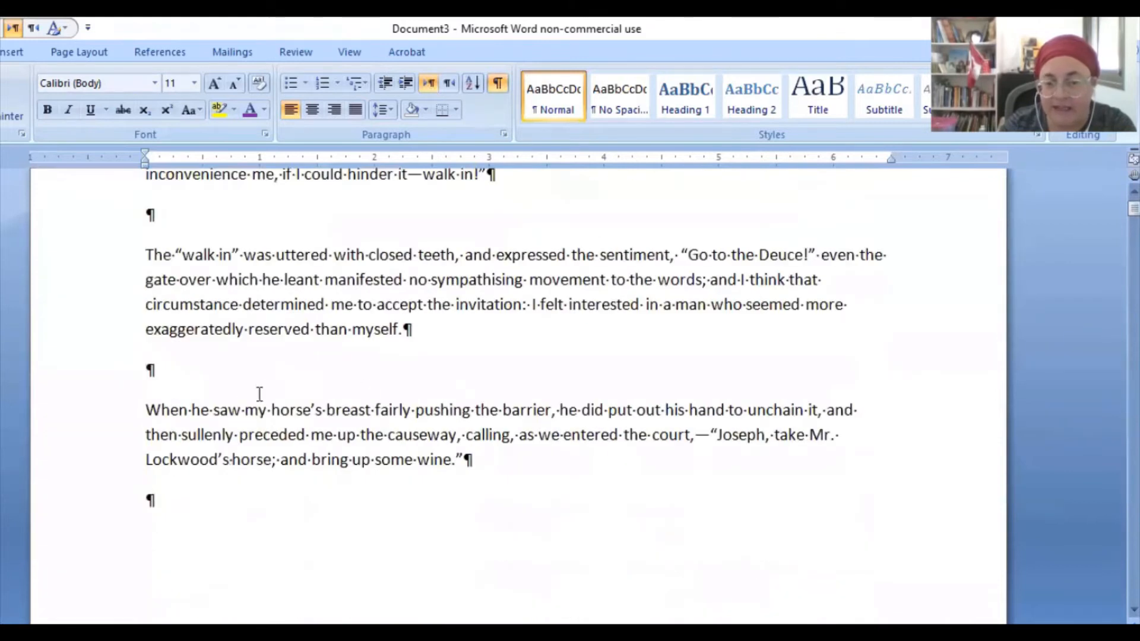
scroll(440, 416, up, 4)
scroll(440, 416, up, 6)
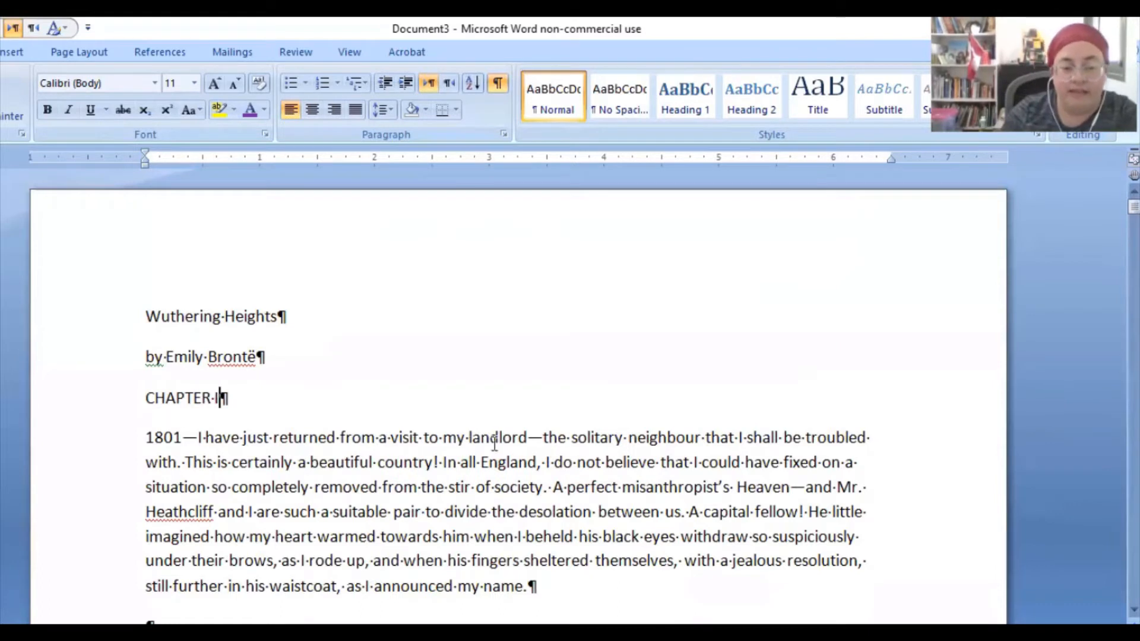
Step: Set the opening paragraph of Chapter I, beginning "1801", in Times New Roman at 12 pt
double_click(485, 501)
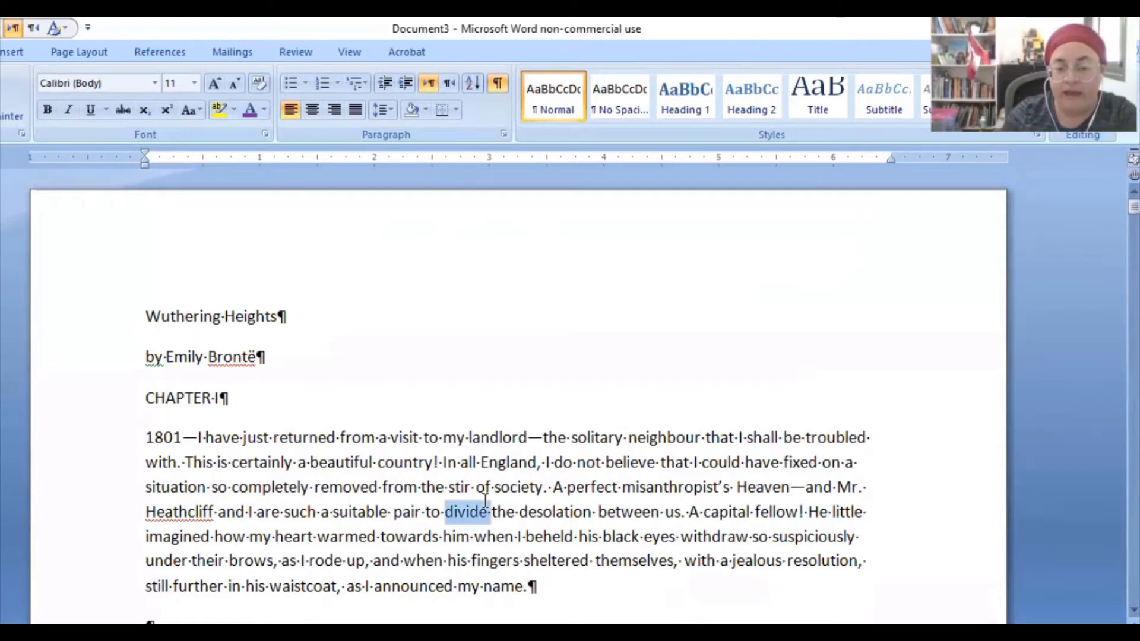
triple_click(711, 569)
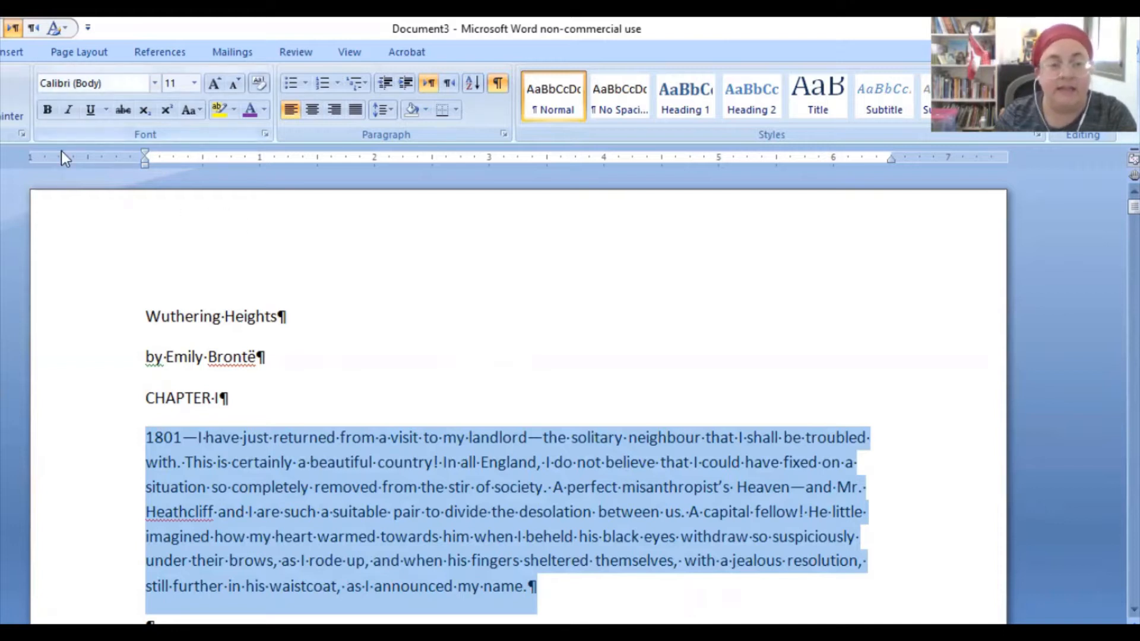
click(155, 83)
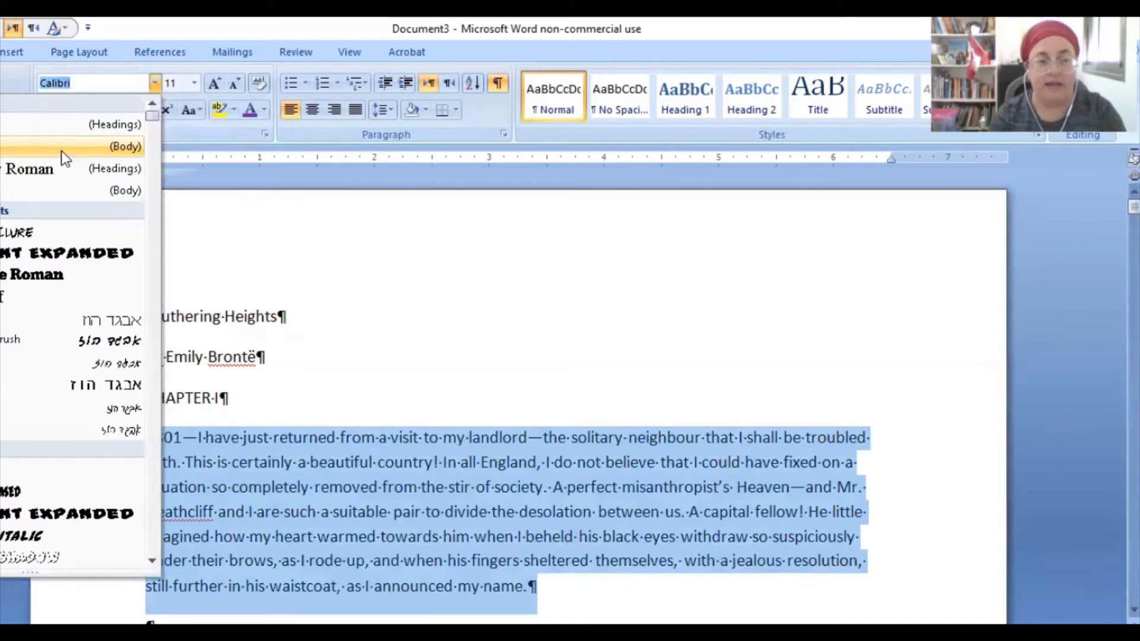
key(Down)
key(Return)
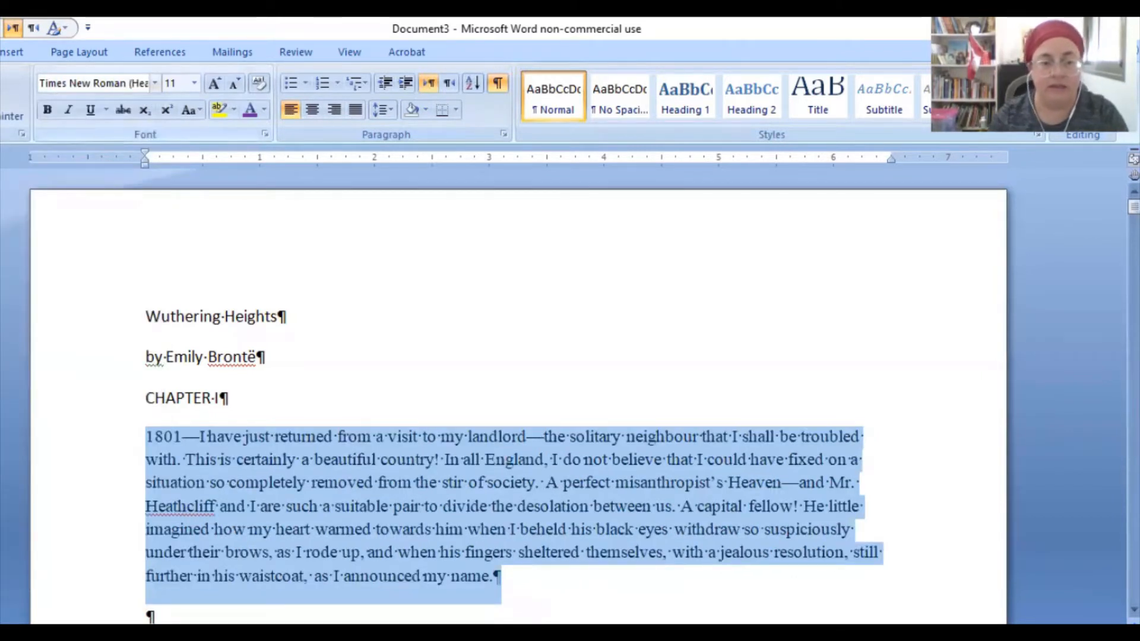
key(Tab)
text(12)
key(Return)
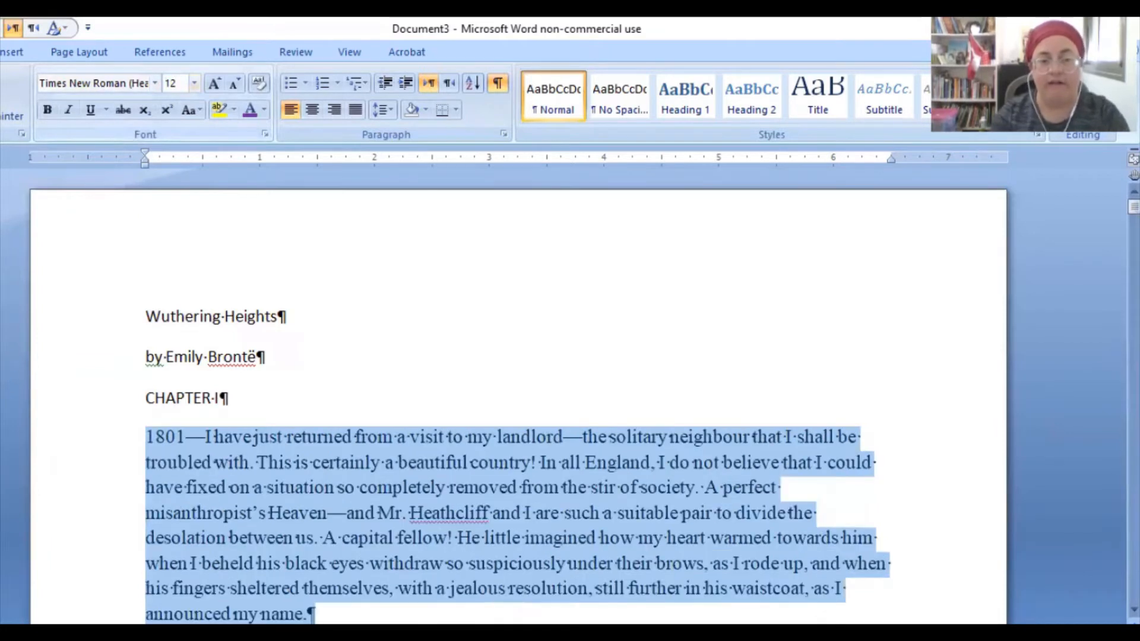
click(460, 460)
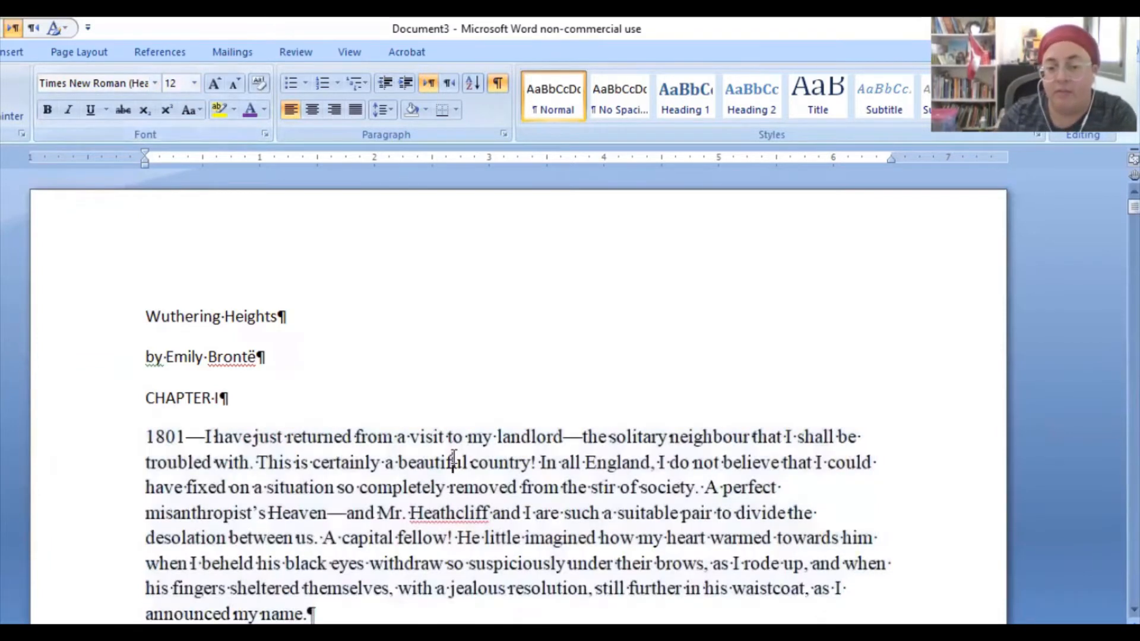
scroll(467, 457, down, 1)
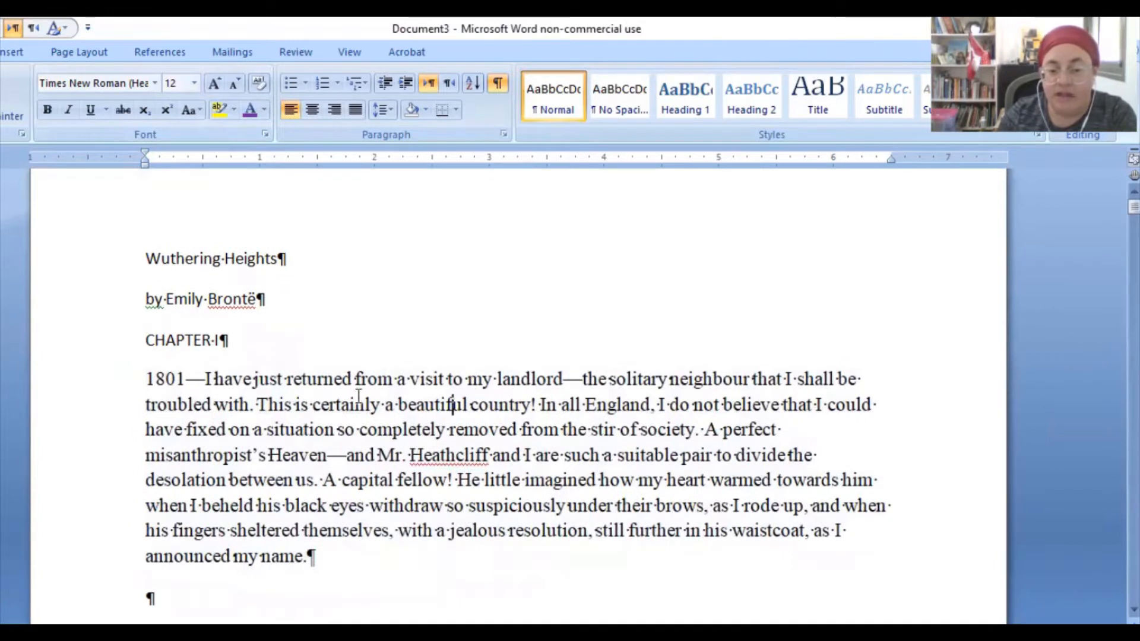
click(409, 431)
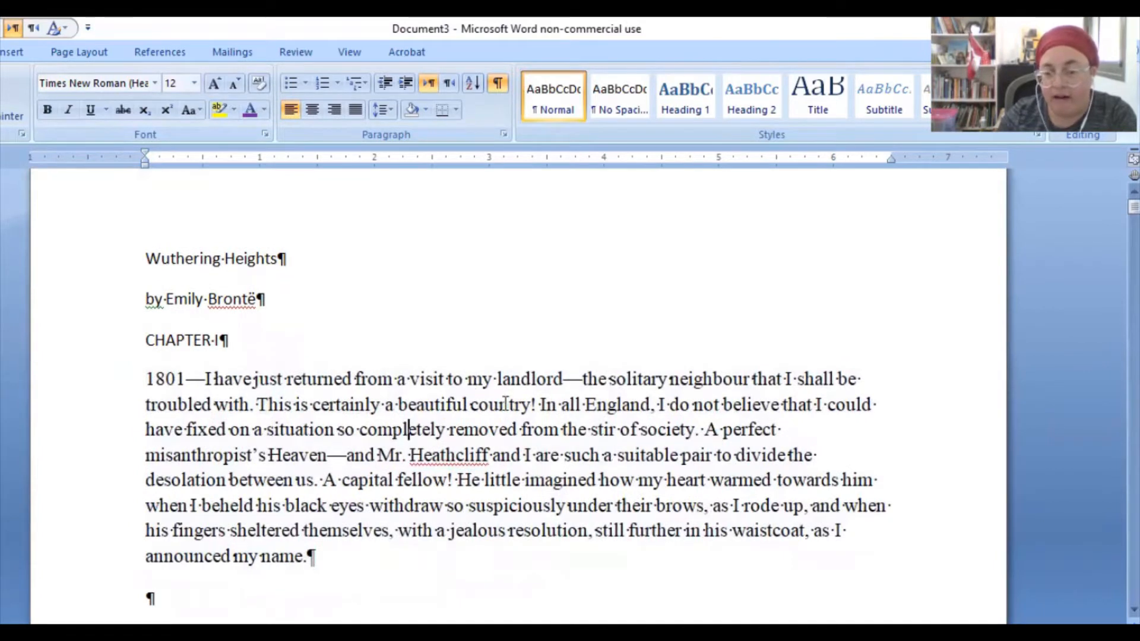
click(455, 434)
scroll(455, 433, down, 4)
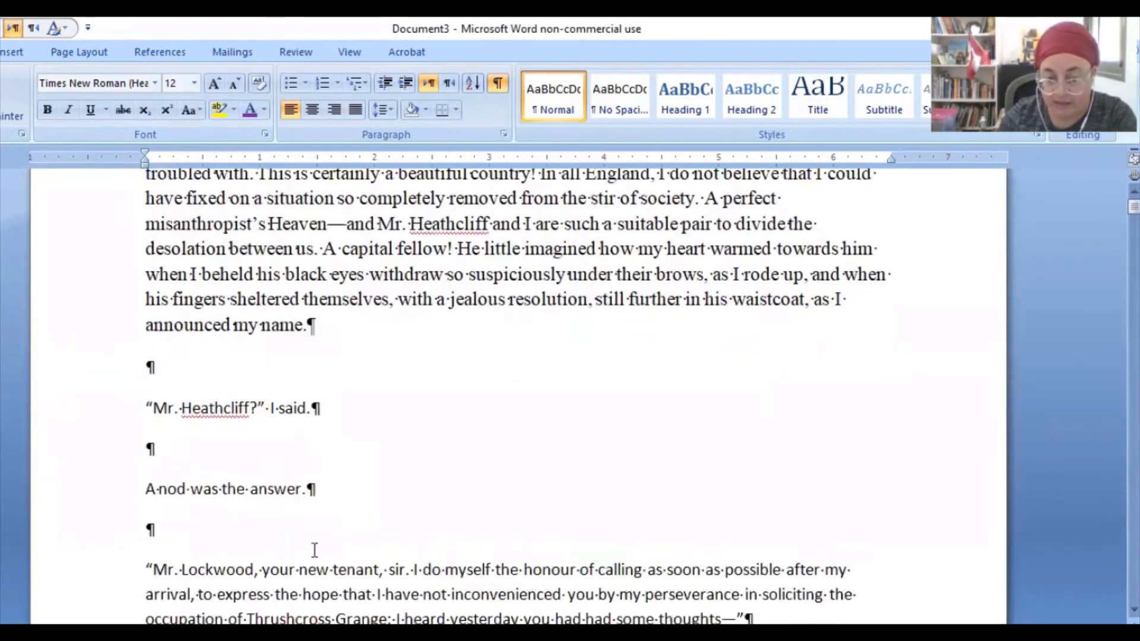
scroll(425, 380, up, 3)
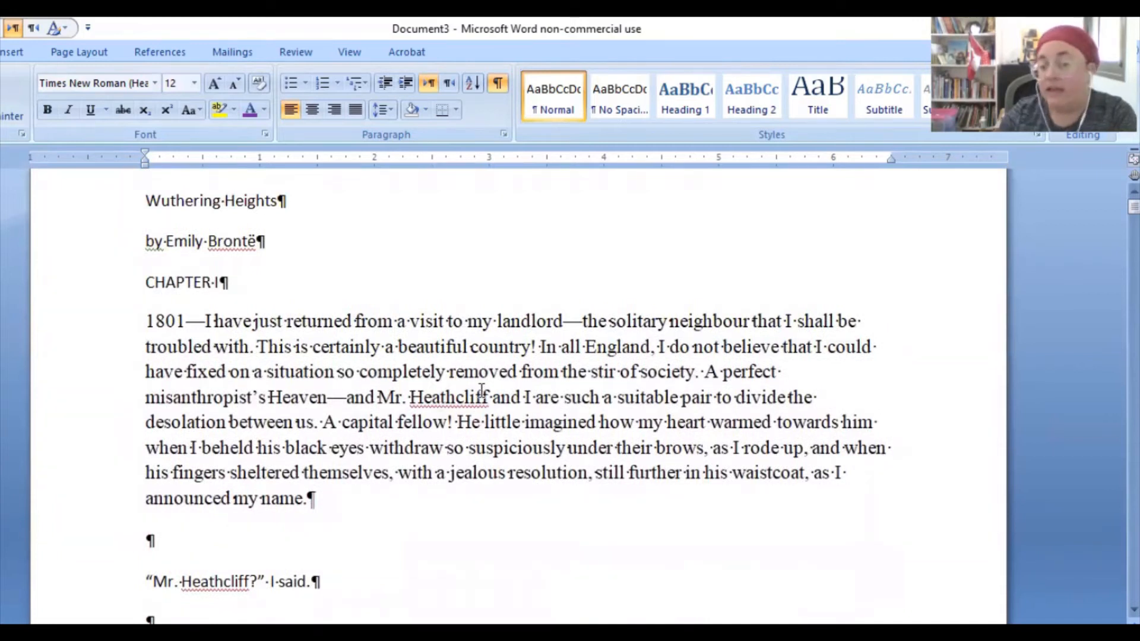
triple_click(435, 389)
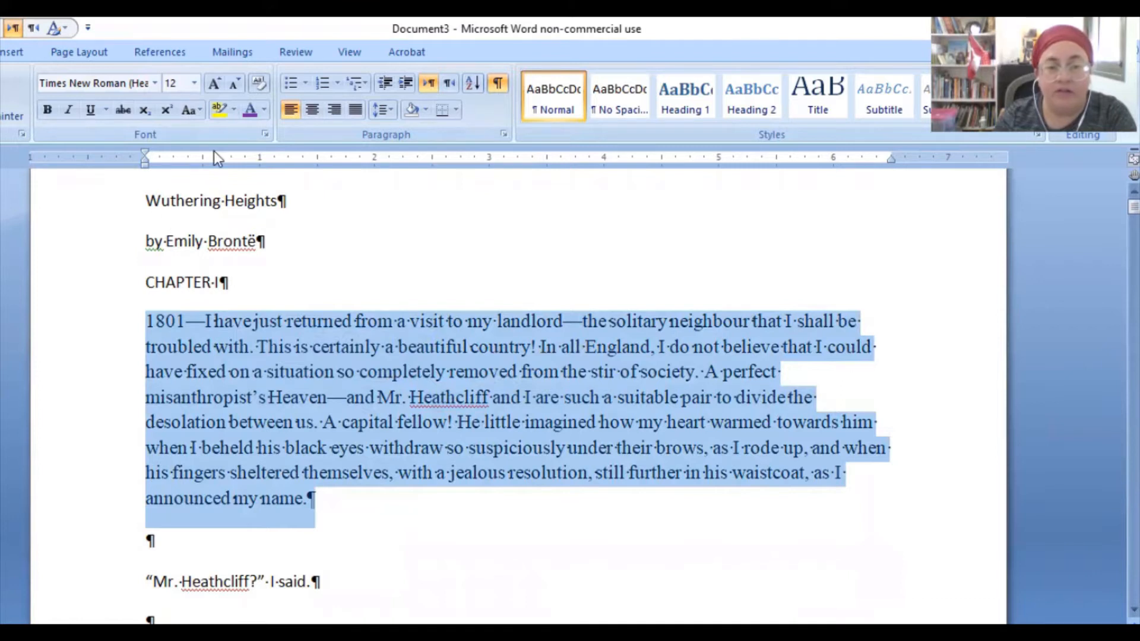
key(Left)
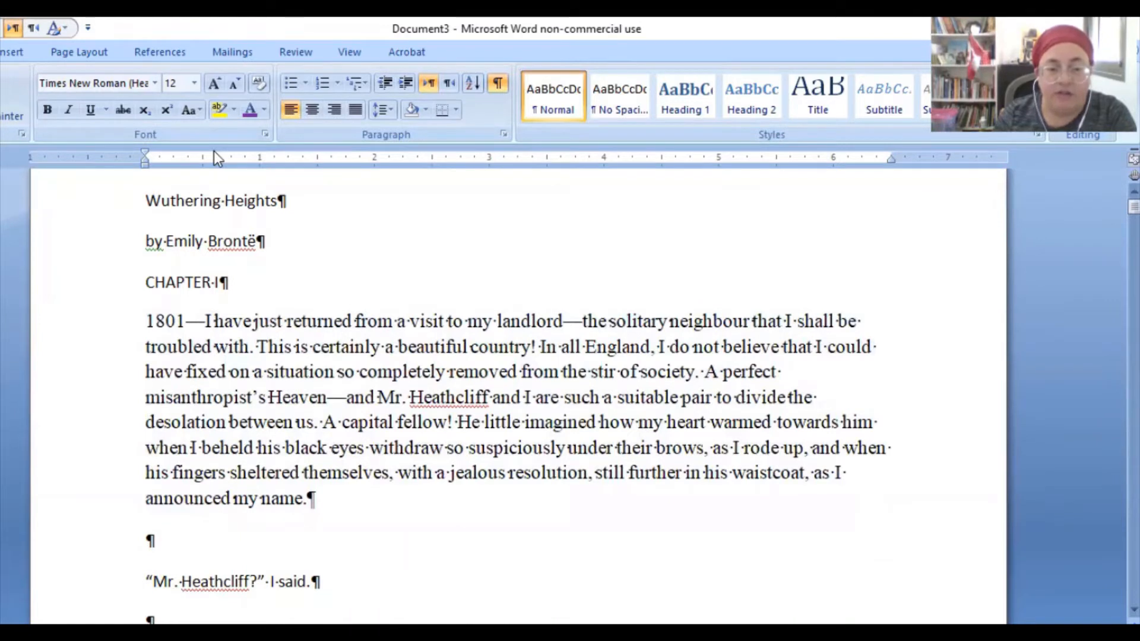
triple_click(408, 351)
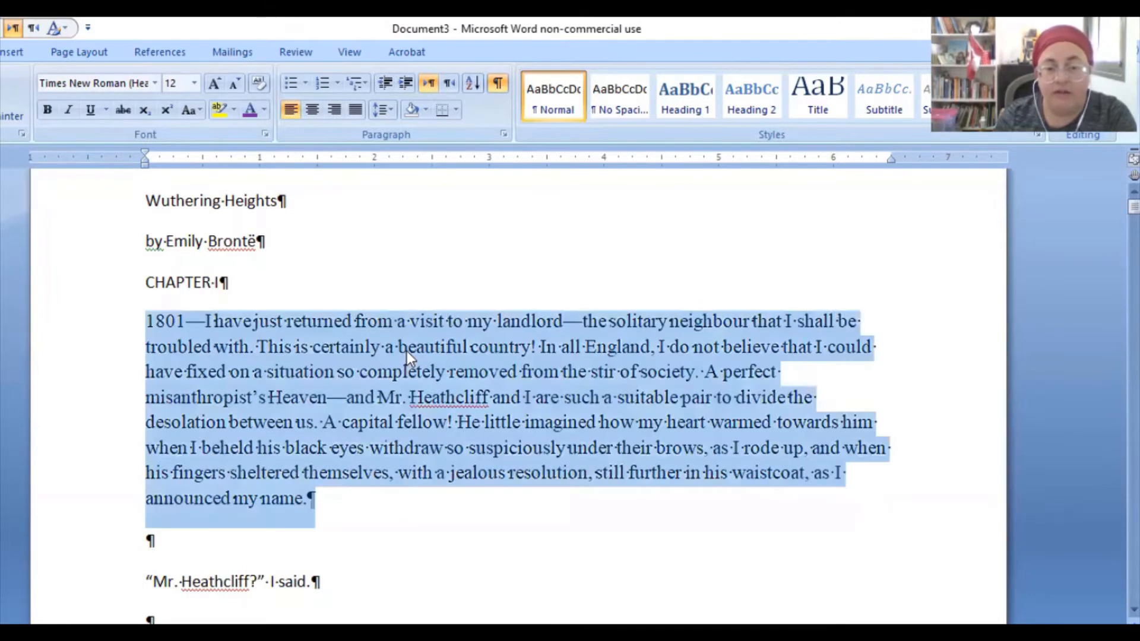
click(464, 351)
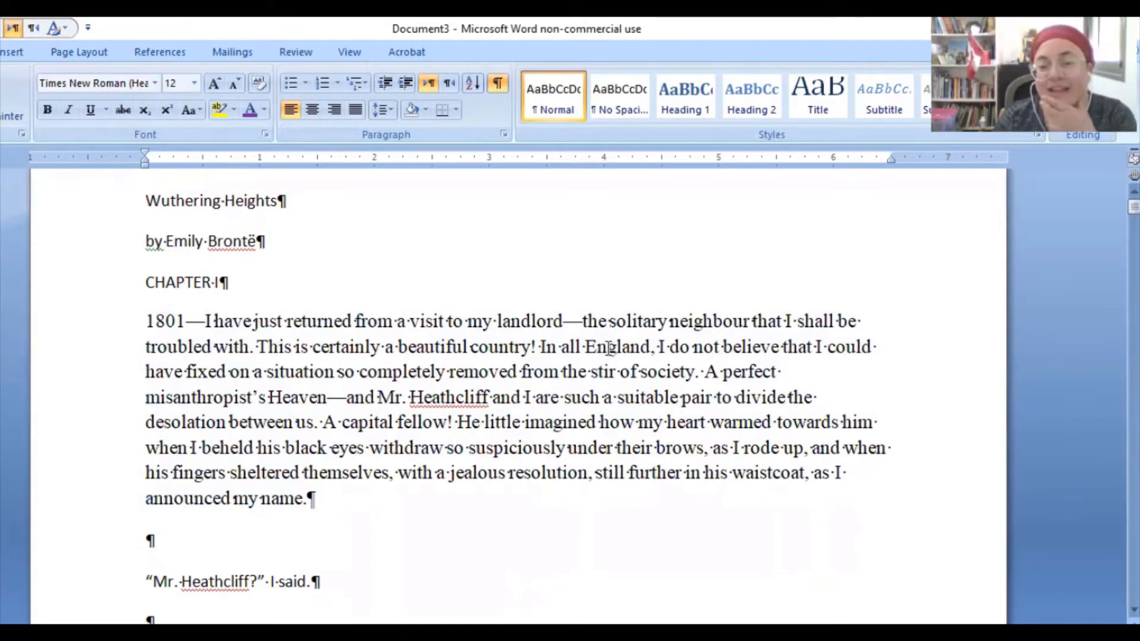
click(423, 348)
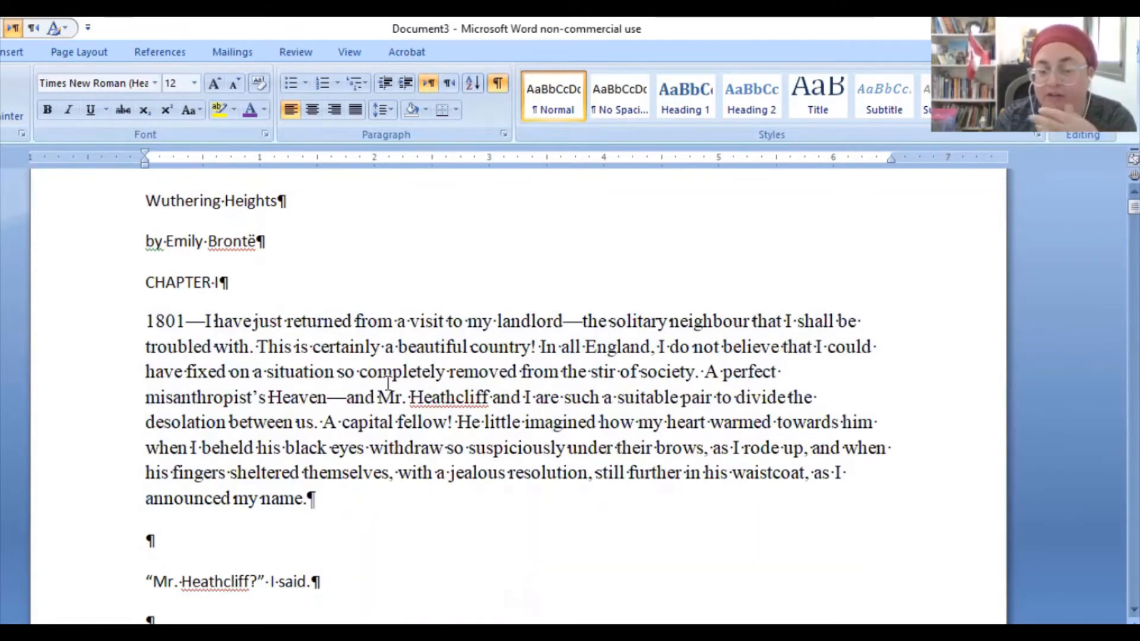
double_click(424, 346)
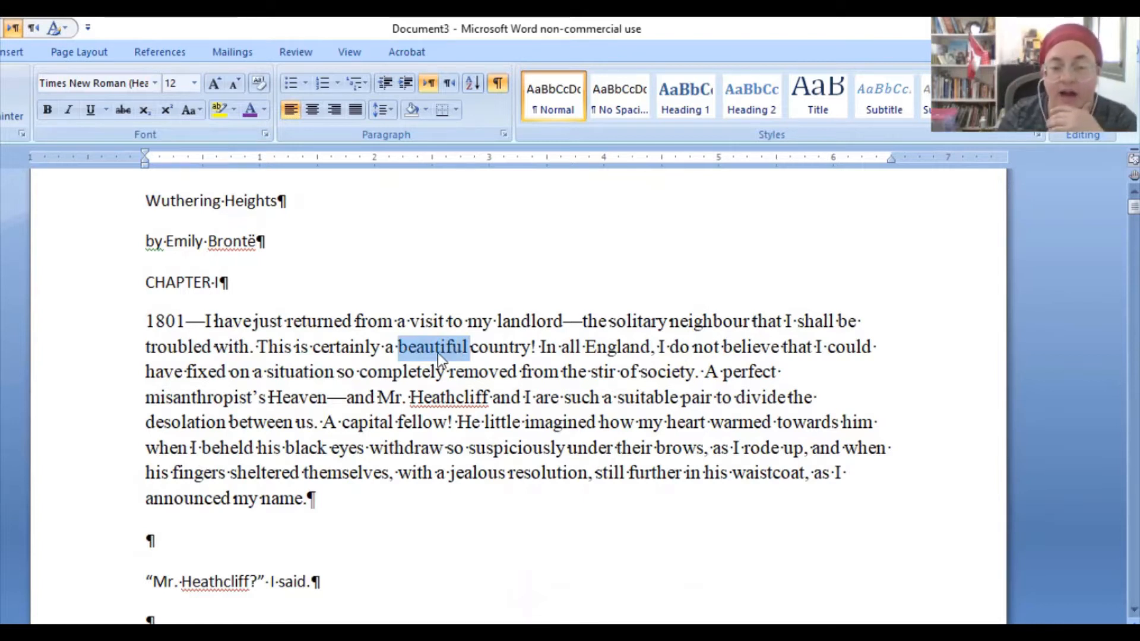
click(508, 355)
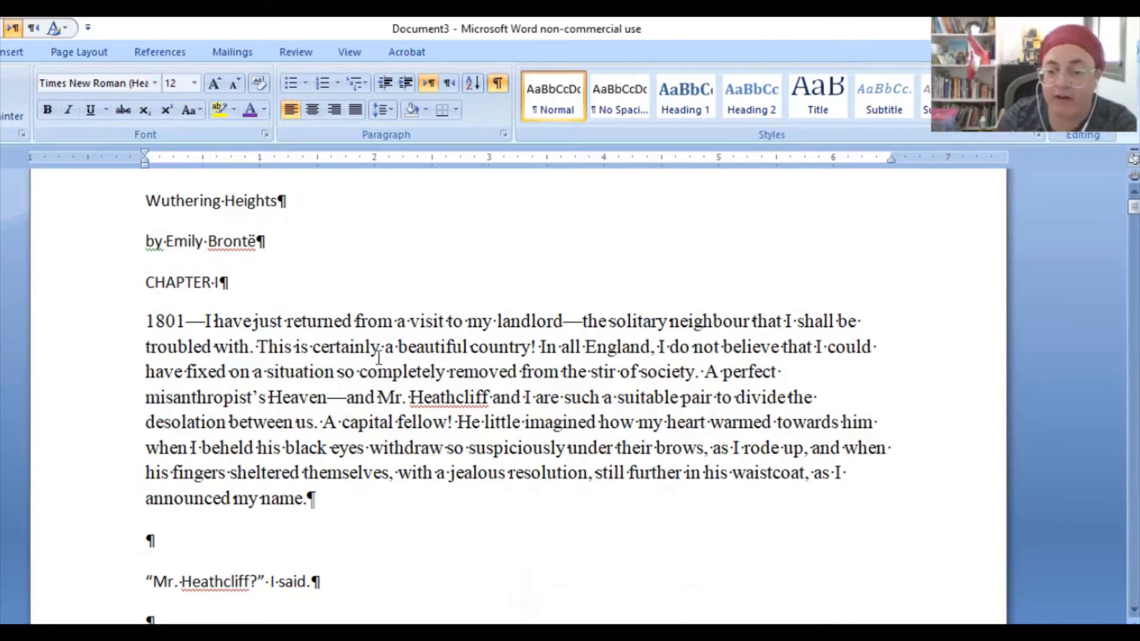
double_click(434, 347)
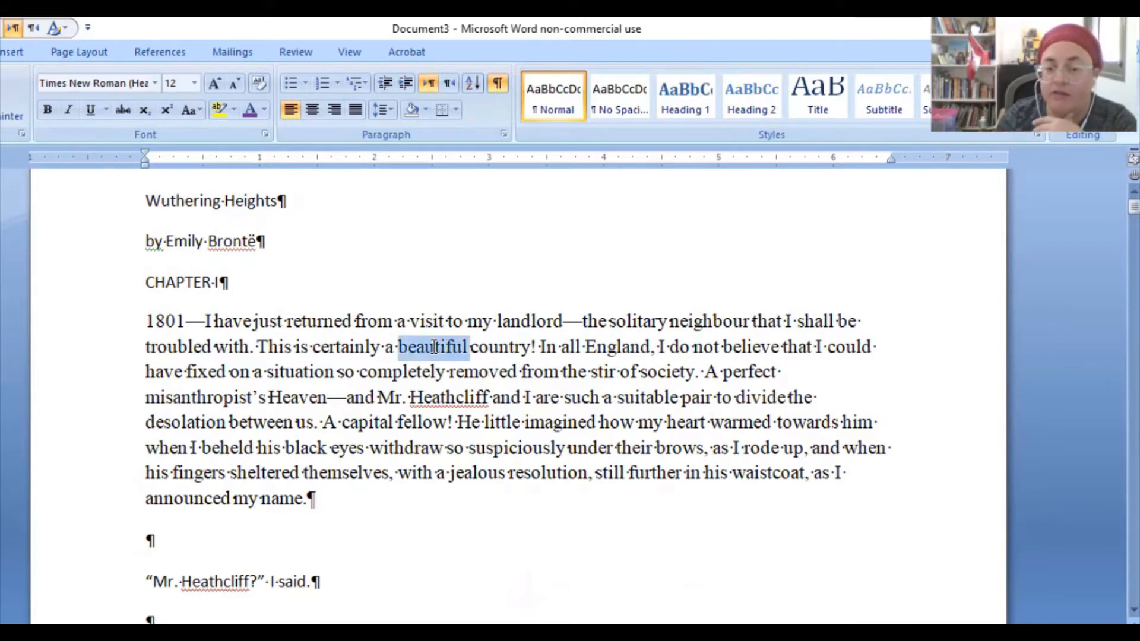
Step: Give the opening "1801" paragraph a special first-line indent of 0.5" in its paragraph settings
triple_click(533, 393)
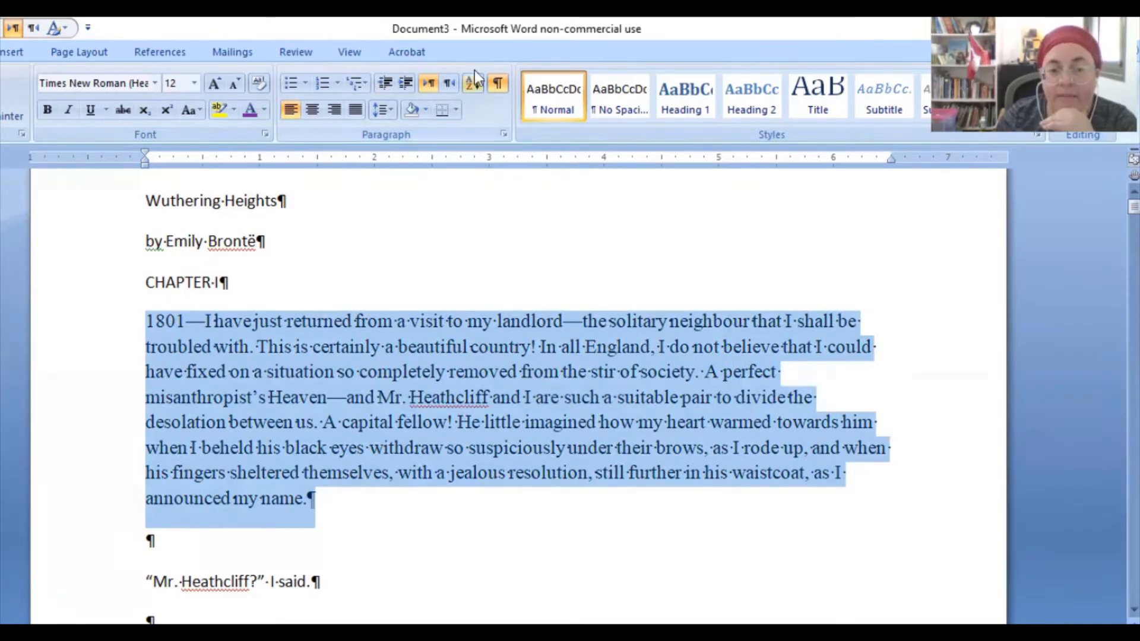
click(502, 134)
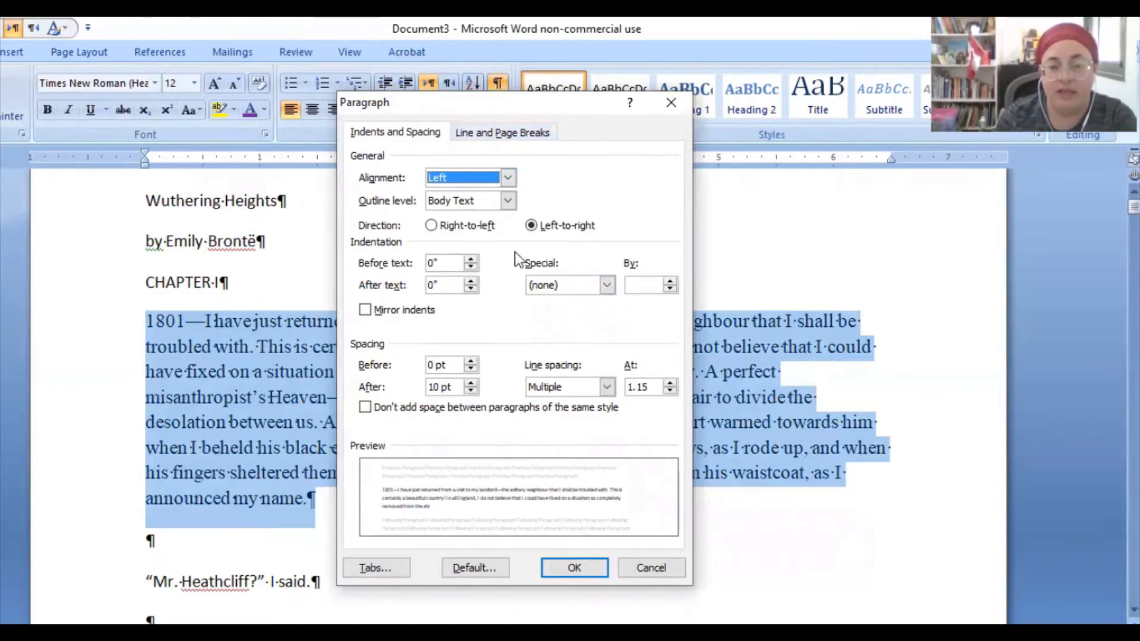
click(607, 287)
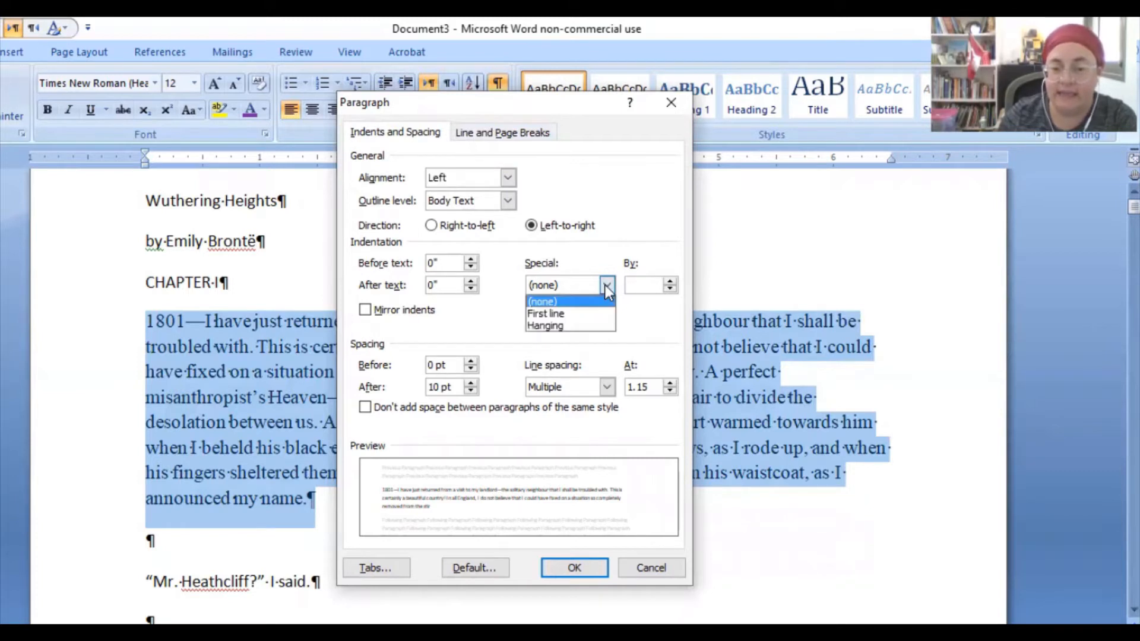
click(567, 314)
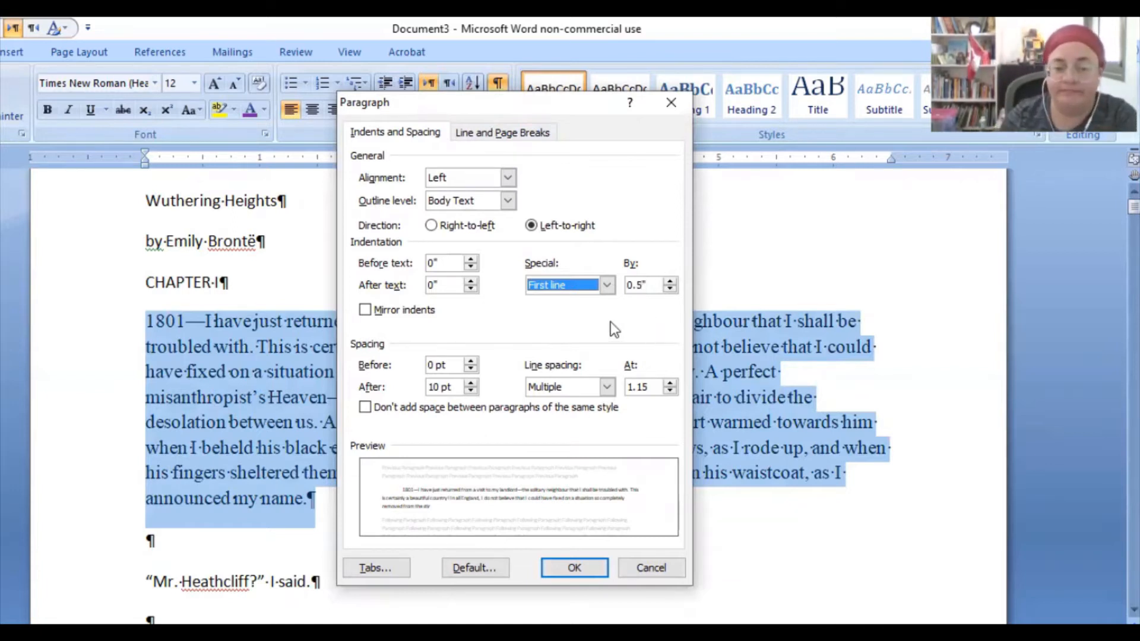
Step: Set the paragraph's line spacing to Double, add no space between paragraphs of the same style, and apply the settings
click(582, 389)
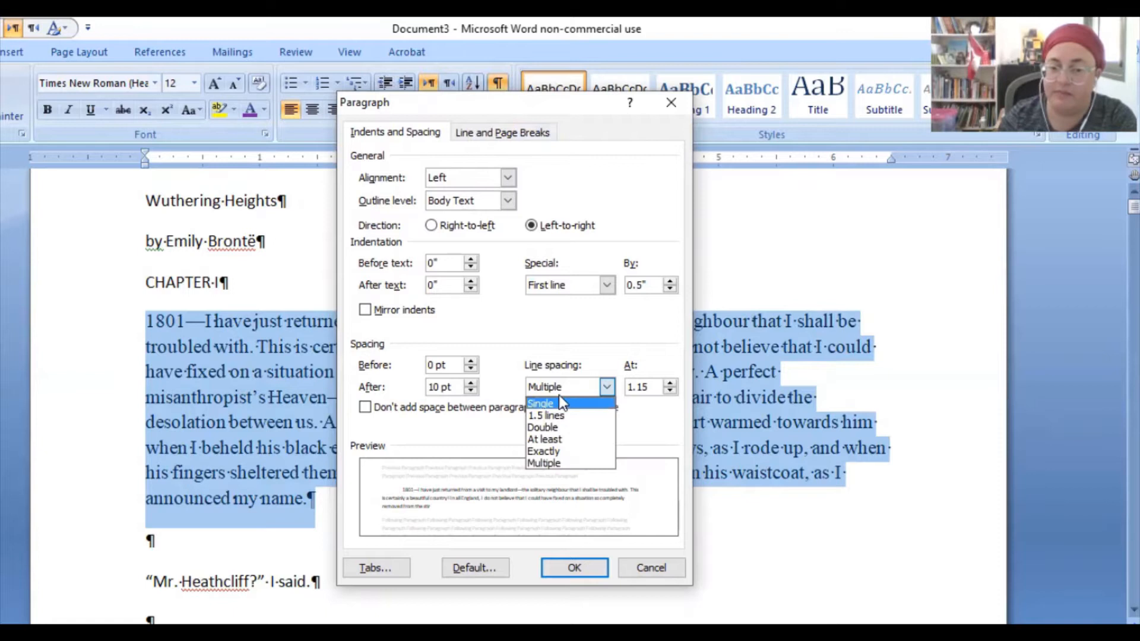
click(563, 428)
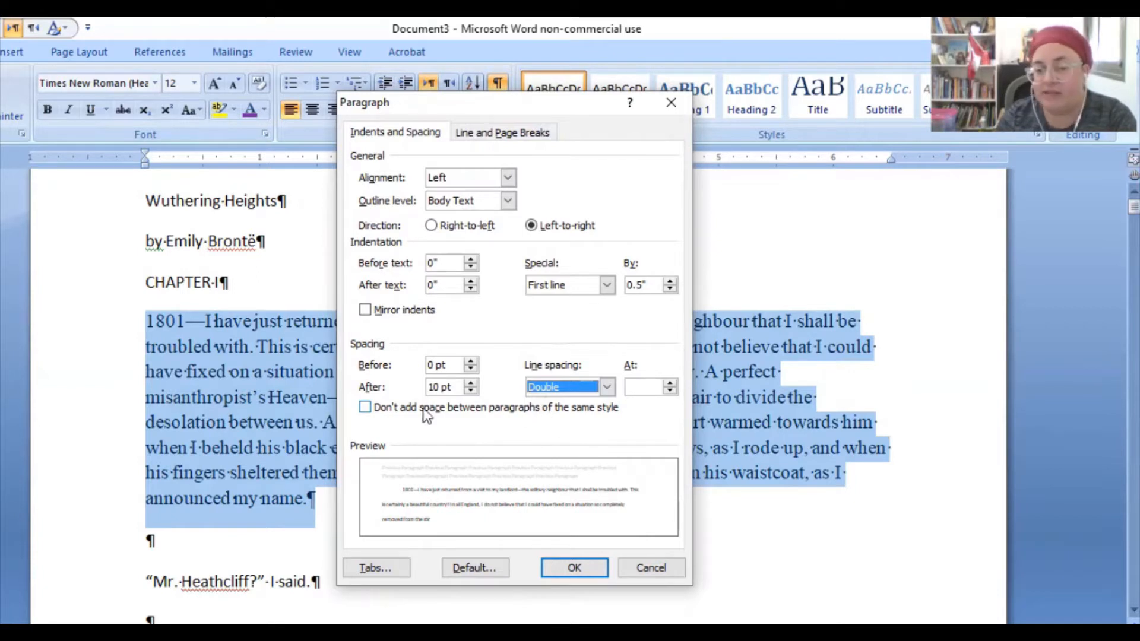
click(364, 408)
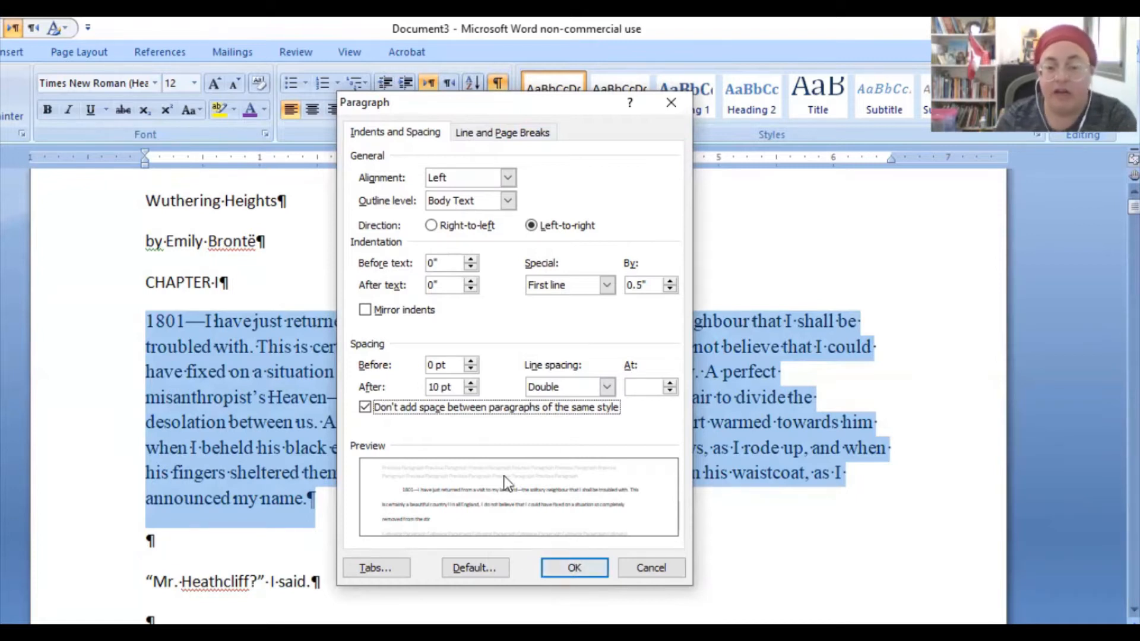
key(Return)
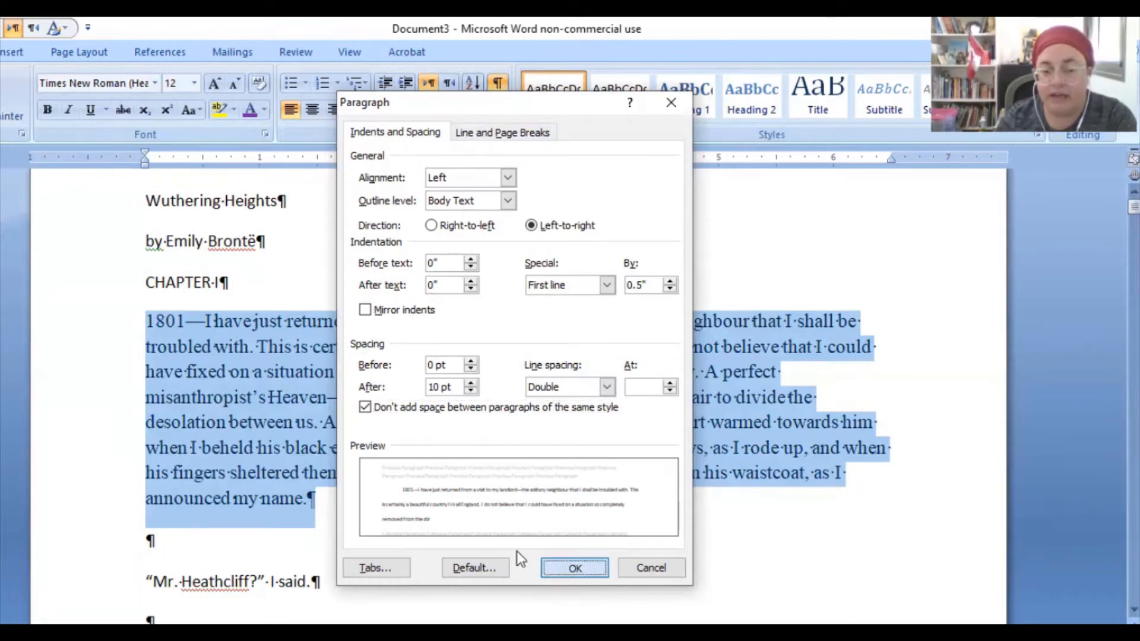
click(570, 387)
scroll(573, 404, down, 1)
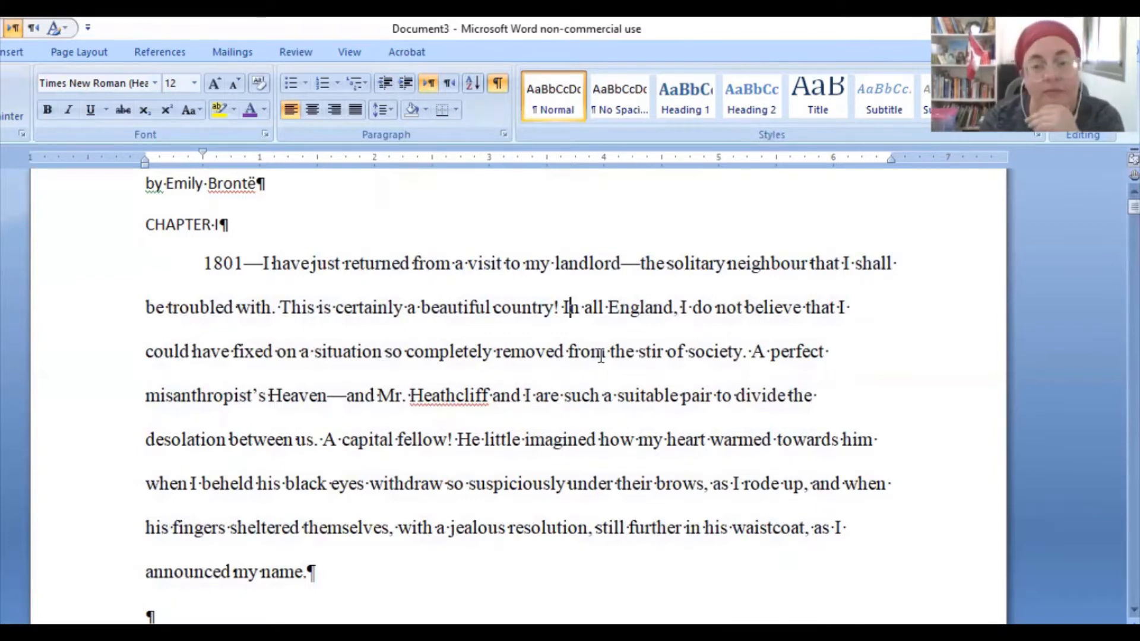
scroll(636, 342, down, 3)
scroll(633, 339, down, 5)
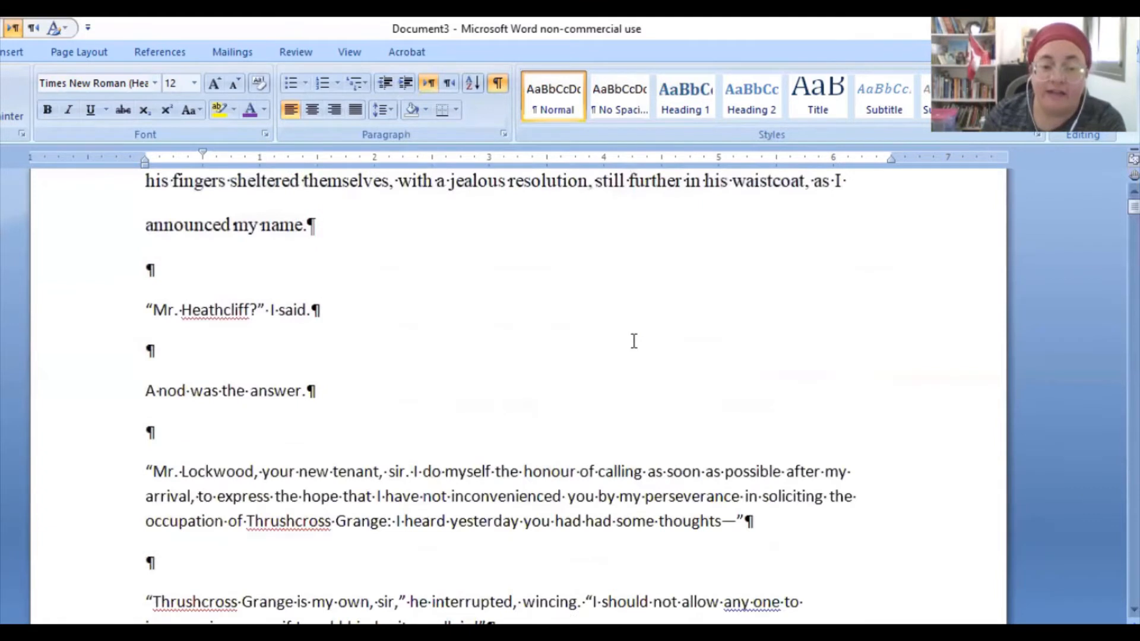
Step: Update the Normal style to match the formatting of the opening "1801" paragraph
scroll(475, 350, down, 6)
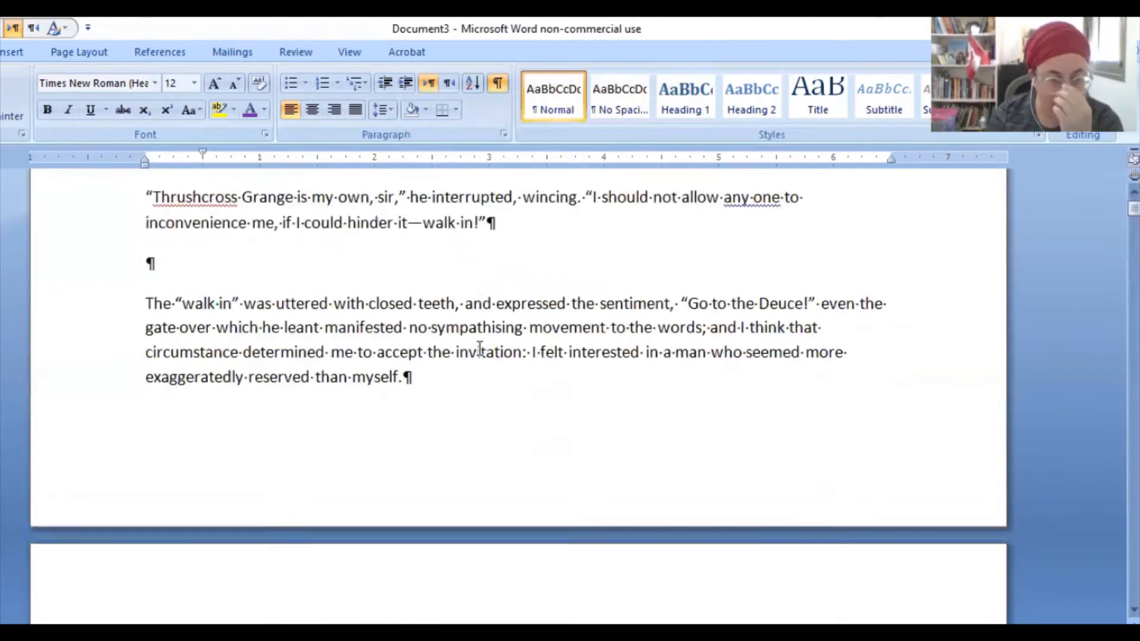
scroll(367, 269, down, 12)
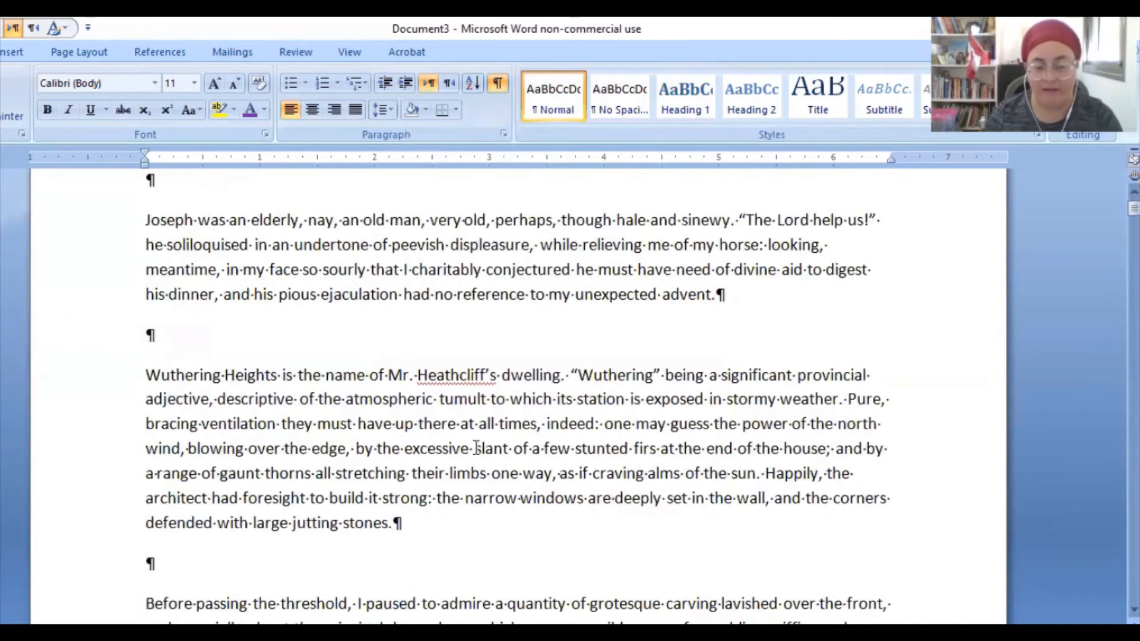
scroll(477, 448, up, 20)
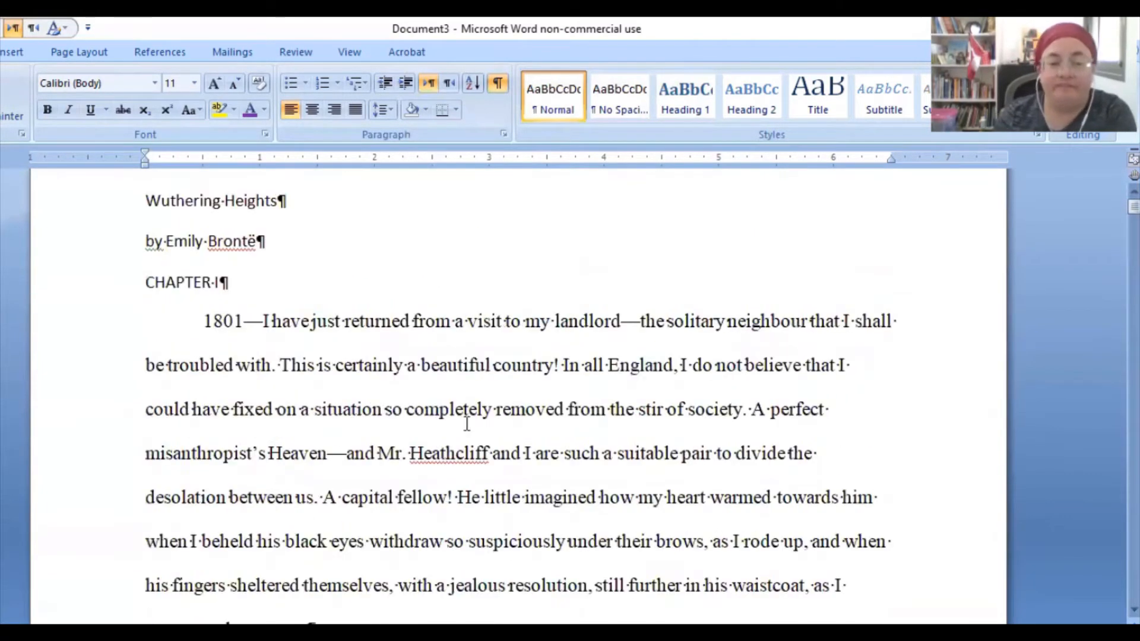
click(559, 322)
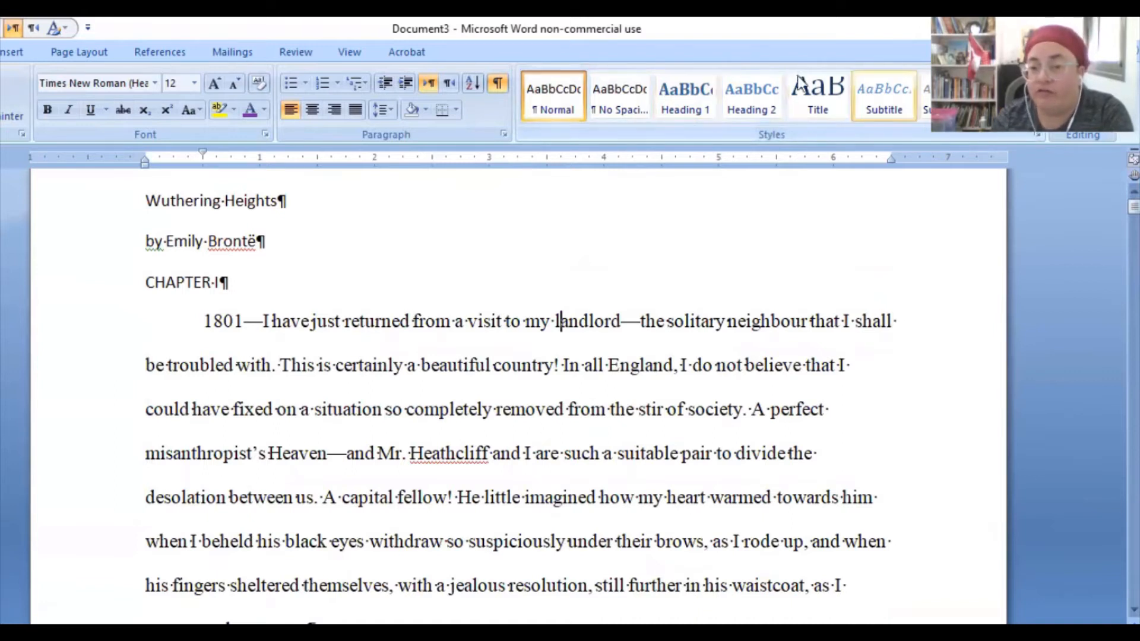
click(555, 100)
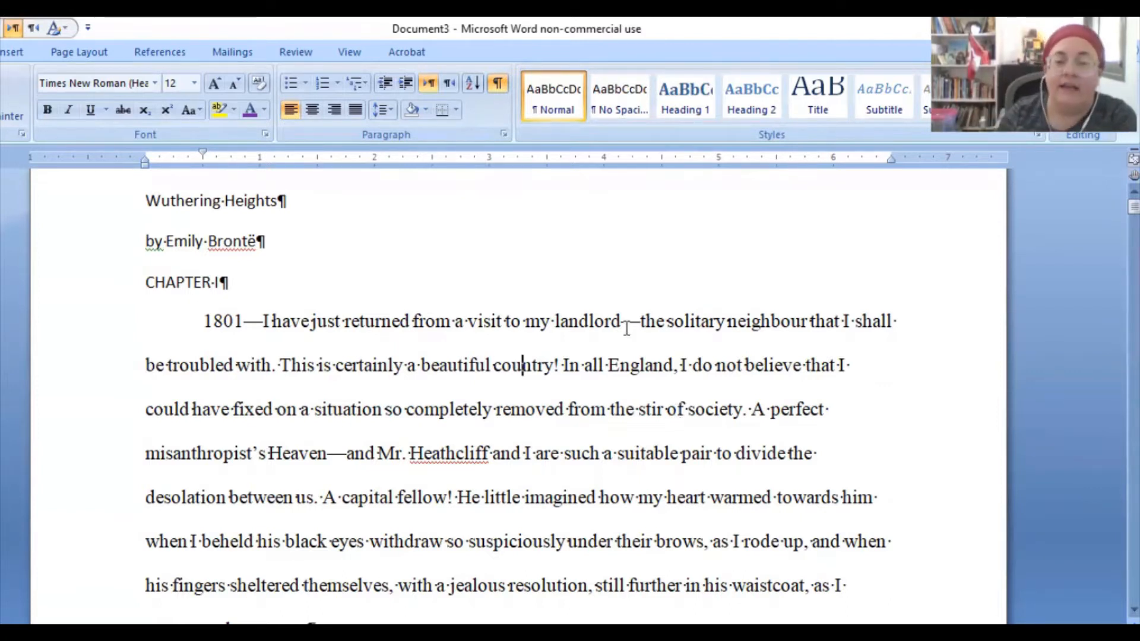
right_click(551, 102)
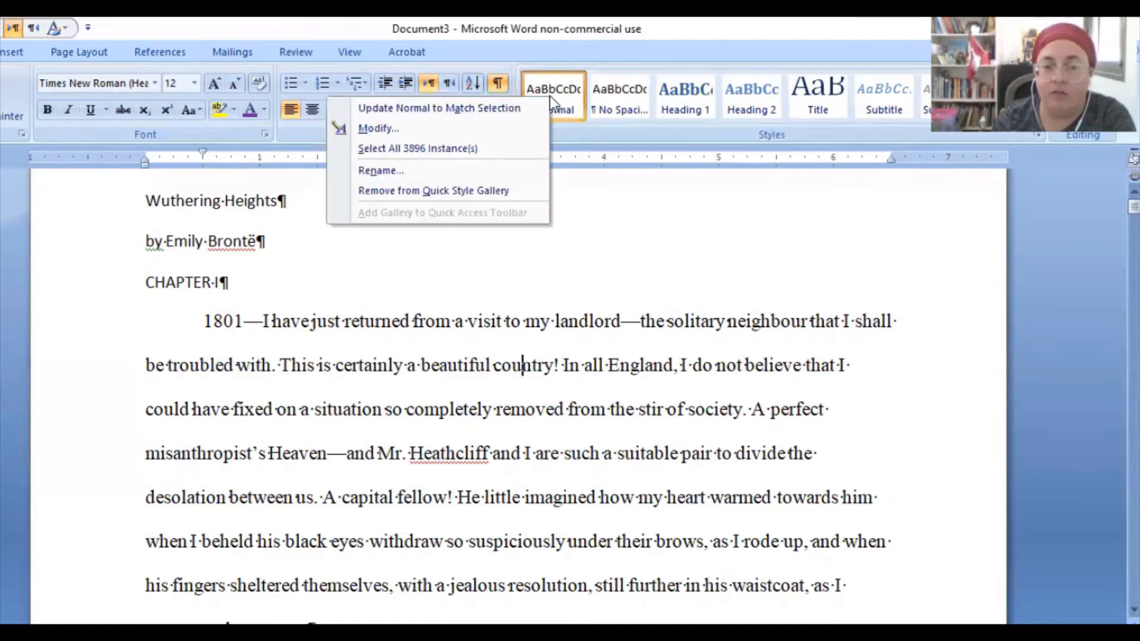
click(472, 108)
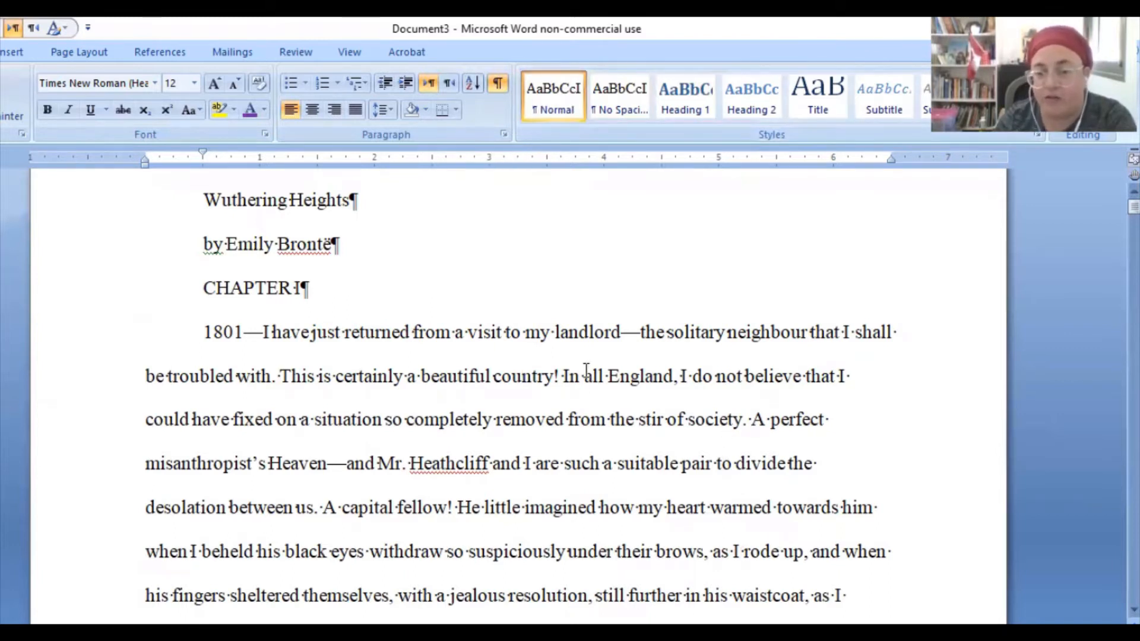
Step: Examine how the updated Normal style looks across the title, chapter heading and following paragraphs of Chapter I
scroll(586, 371, down, 8)
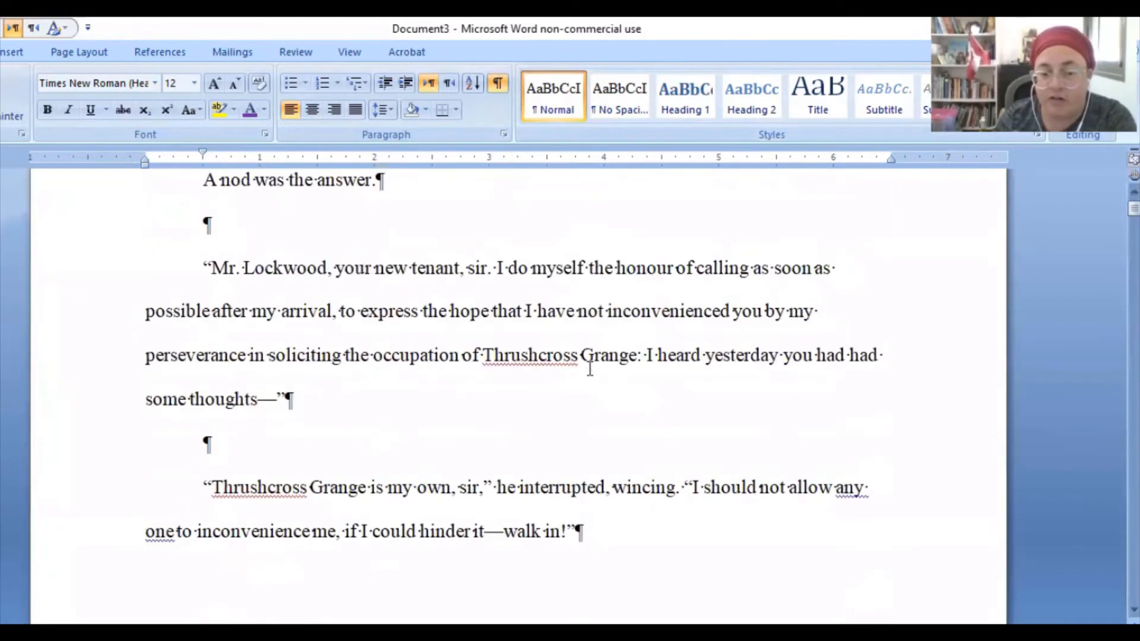
scroll(589, 369, down, 3)
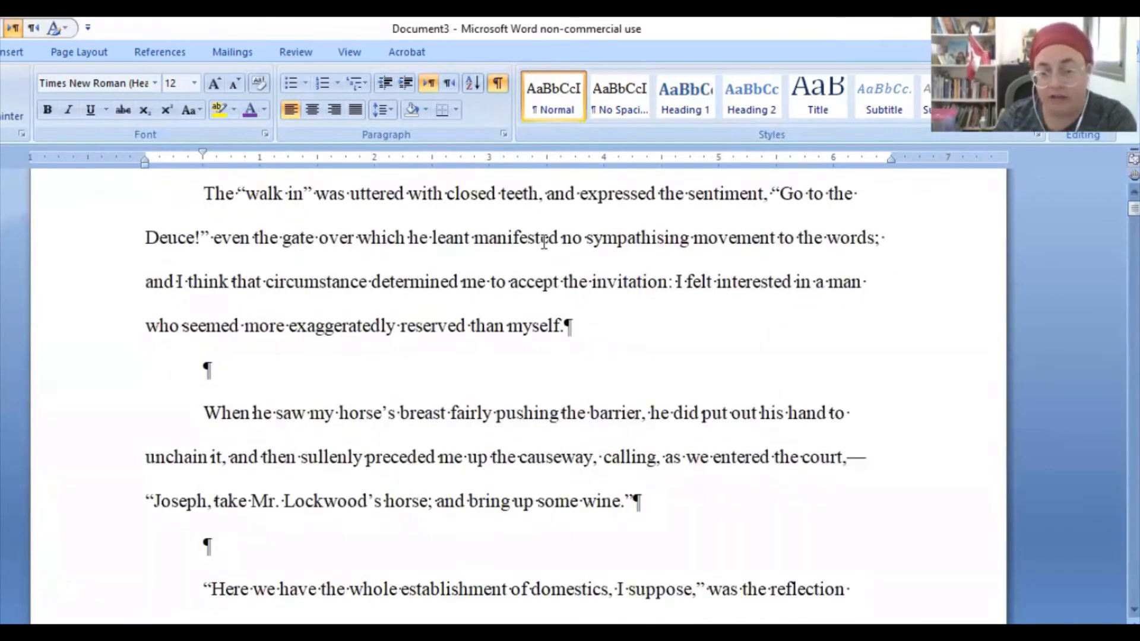
scroll(552, 285, down, 2)
scroll(728, 265, down, 1)
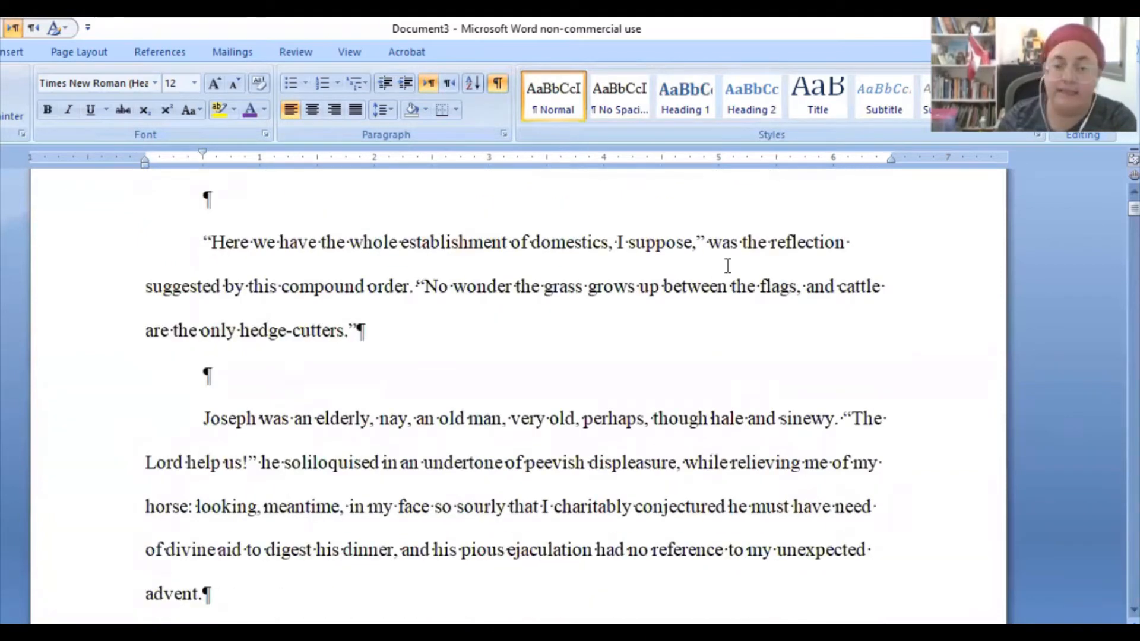
scroll(727, 265, down, 1)
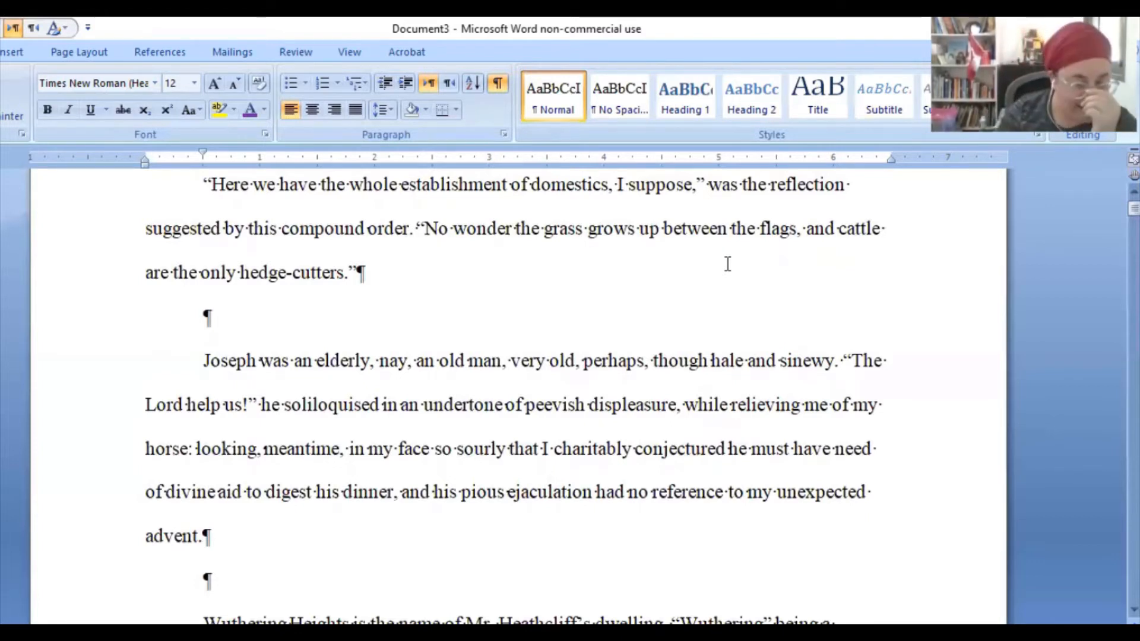
scroll(534, 318, up, 12)
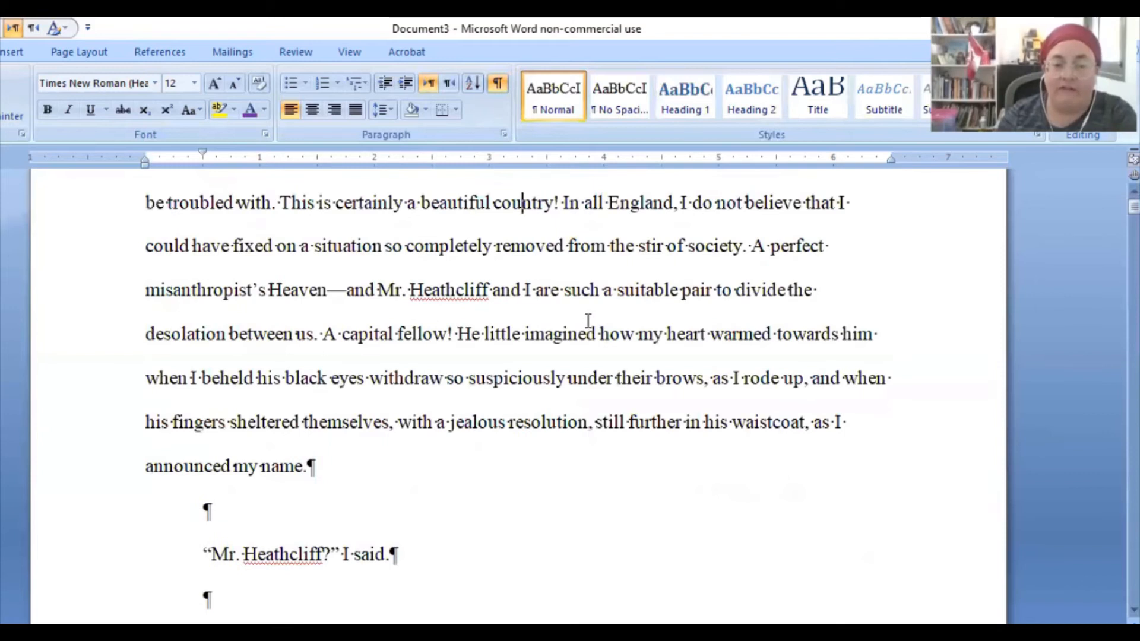
scroll(587, 320, up, 3)
scroll(606, 314, down, 1)
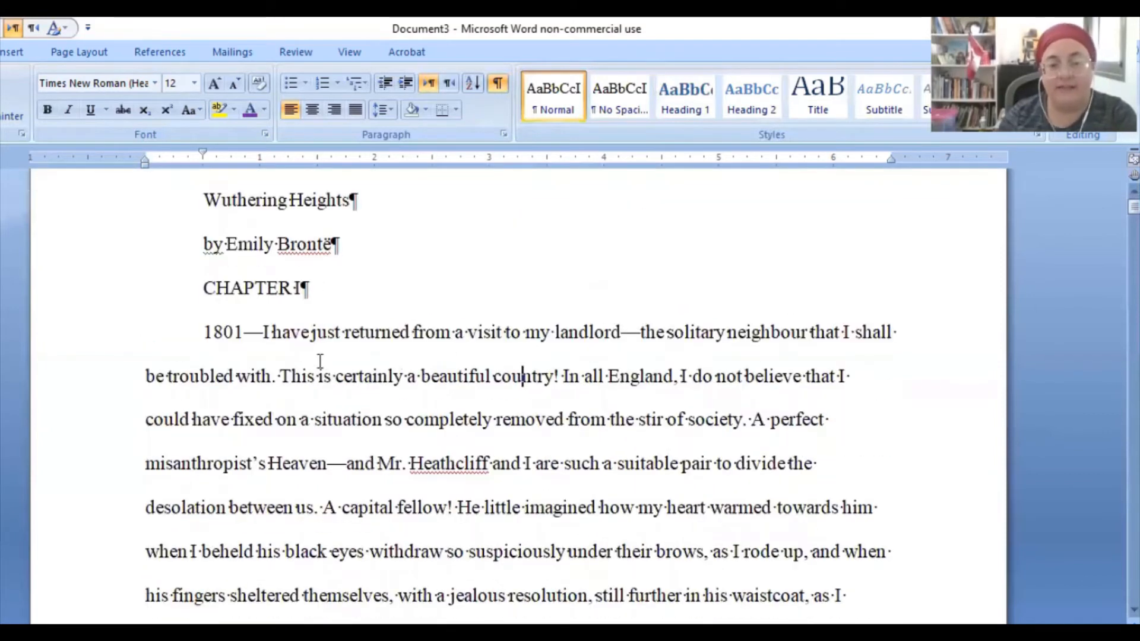
scroll(506, 331, down, 2)
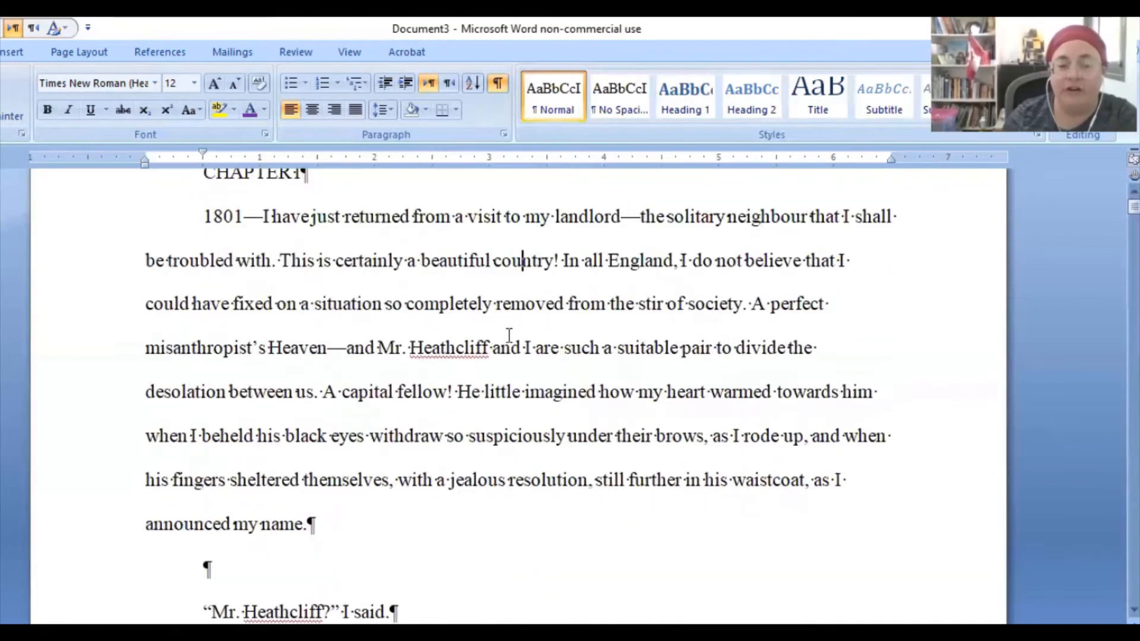
Step: Place the cursor after "announced my name." and toggle the formatting marks off and back on to compare the paragraph breaks
click(386, 404)
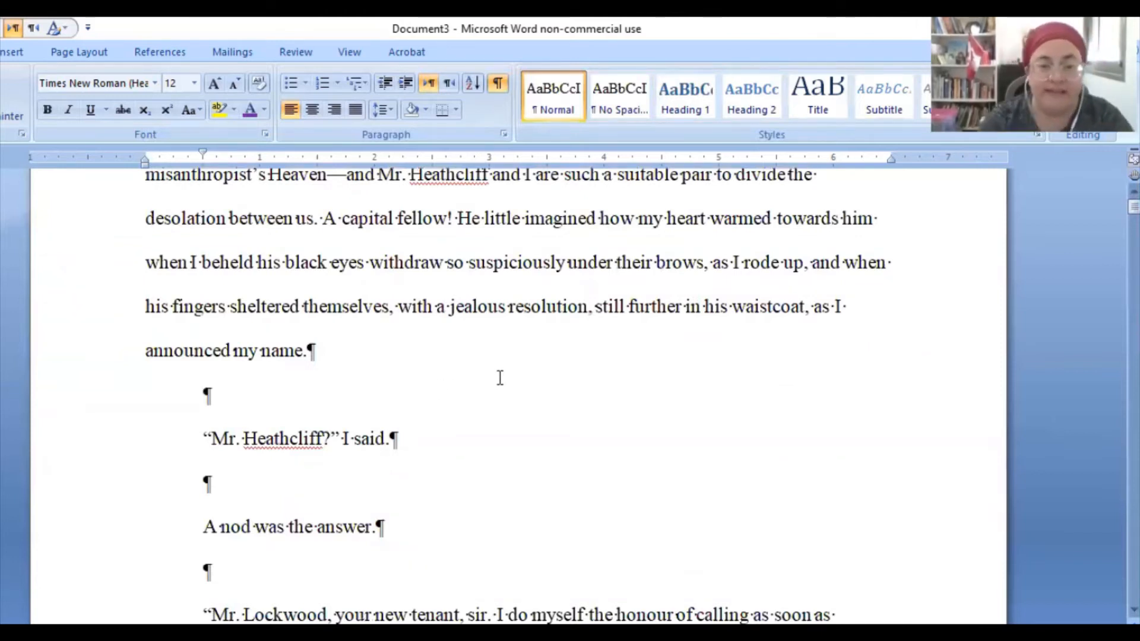
click(359, 351)
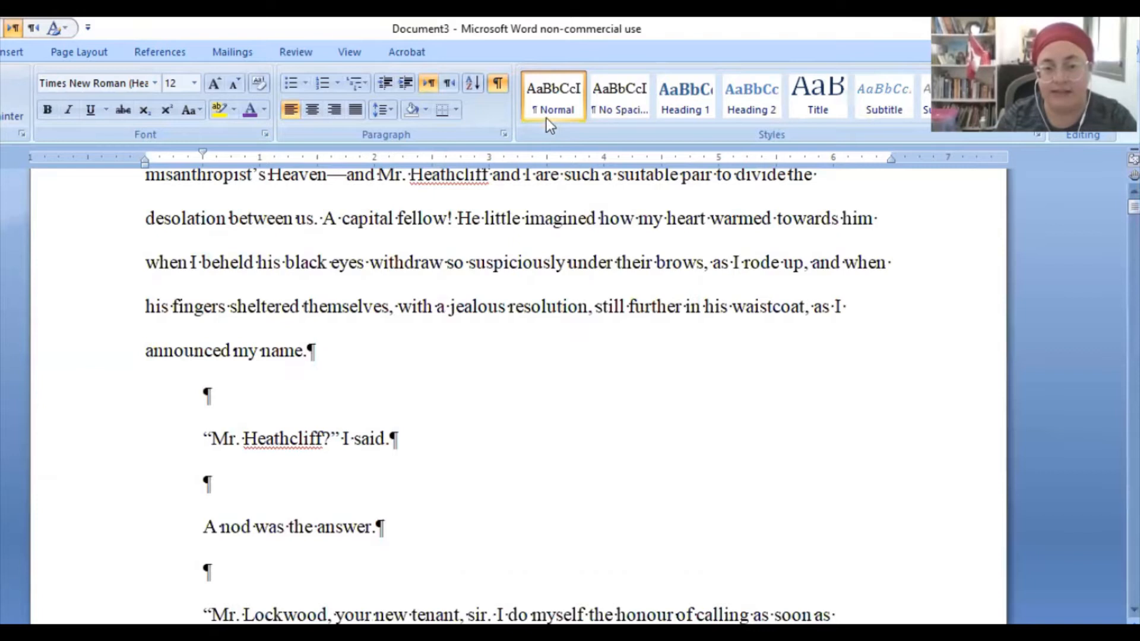
drag(307, 350, 316, 351)
click(334, 365)
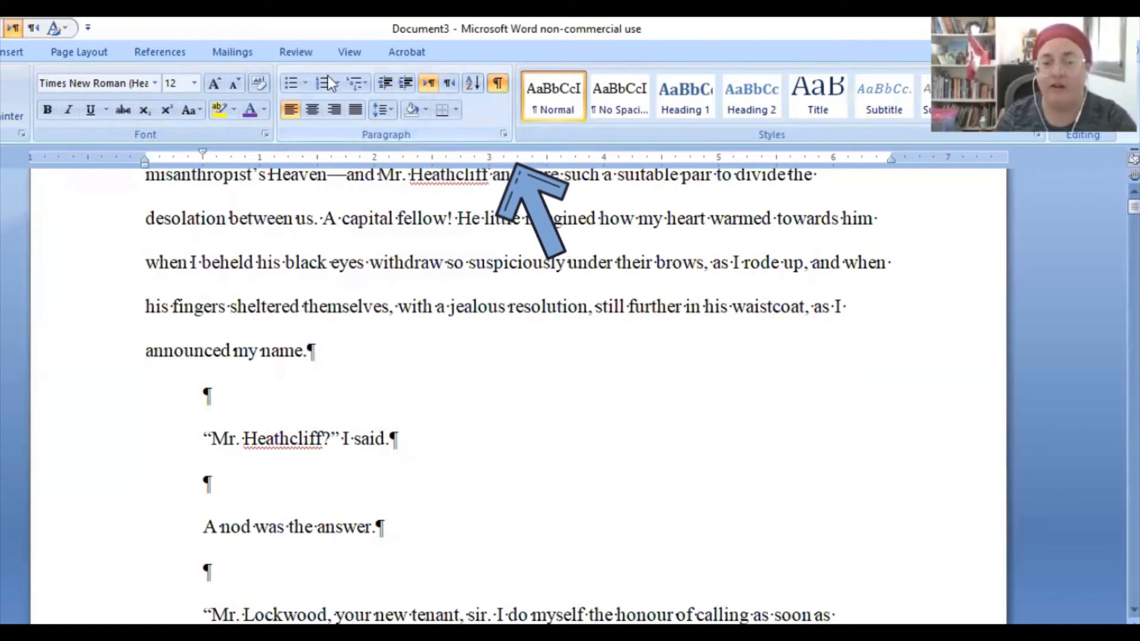
click(498, 86)
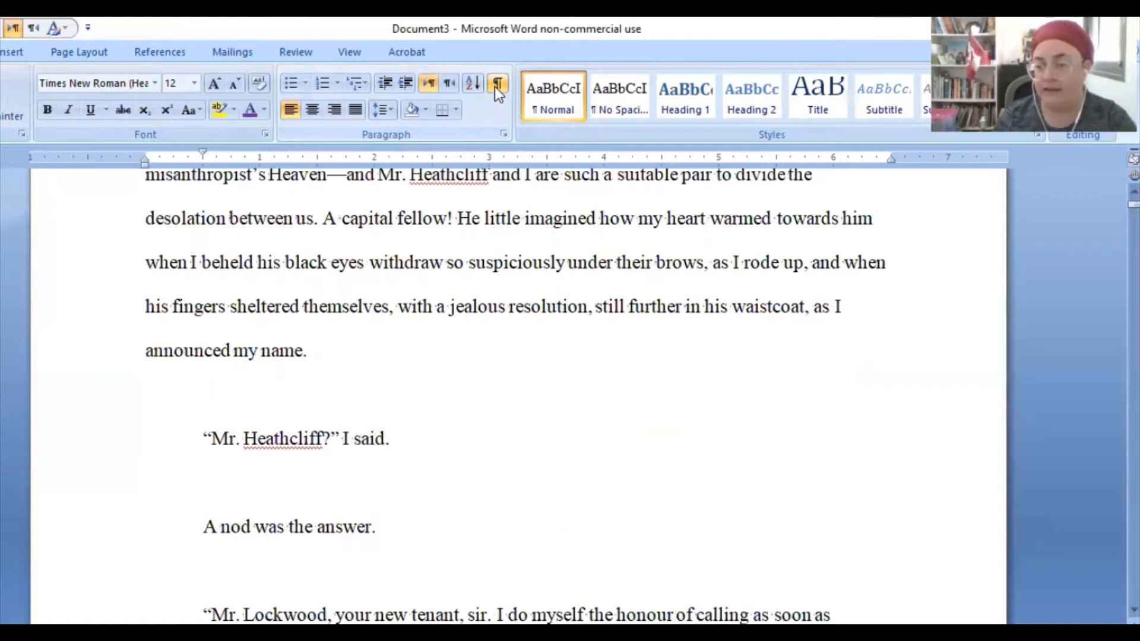
click(496, 87)
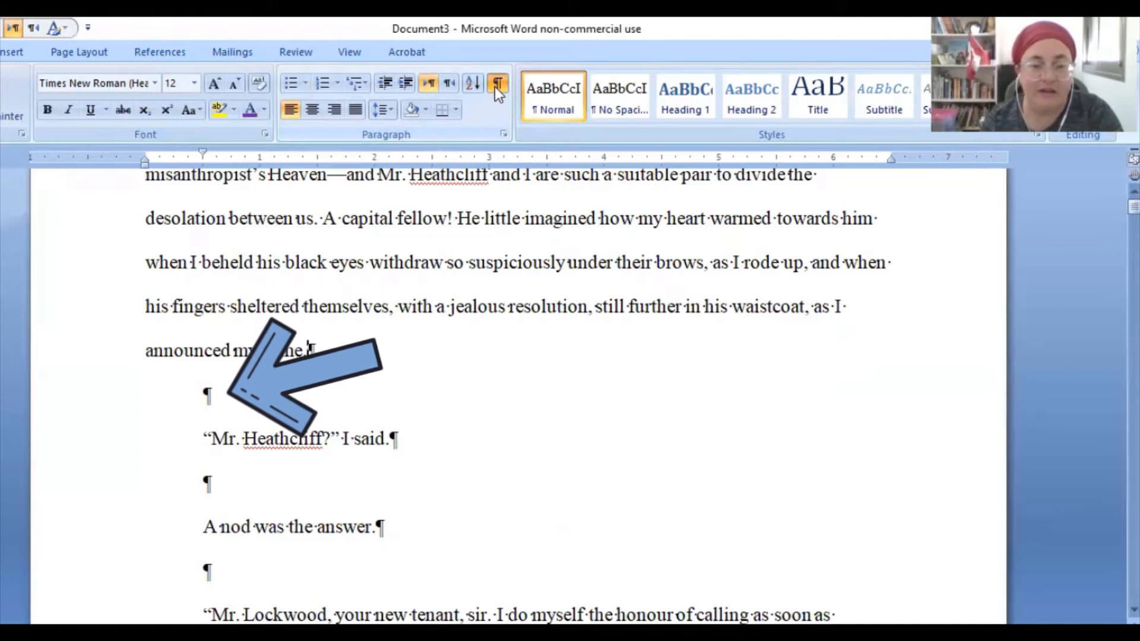
click(497, 84)
click(496, 85)
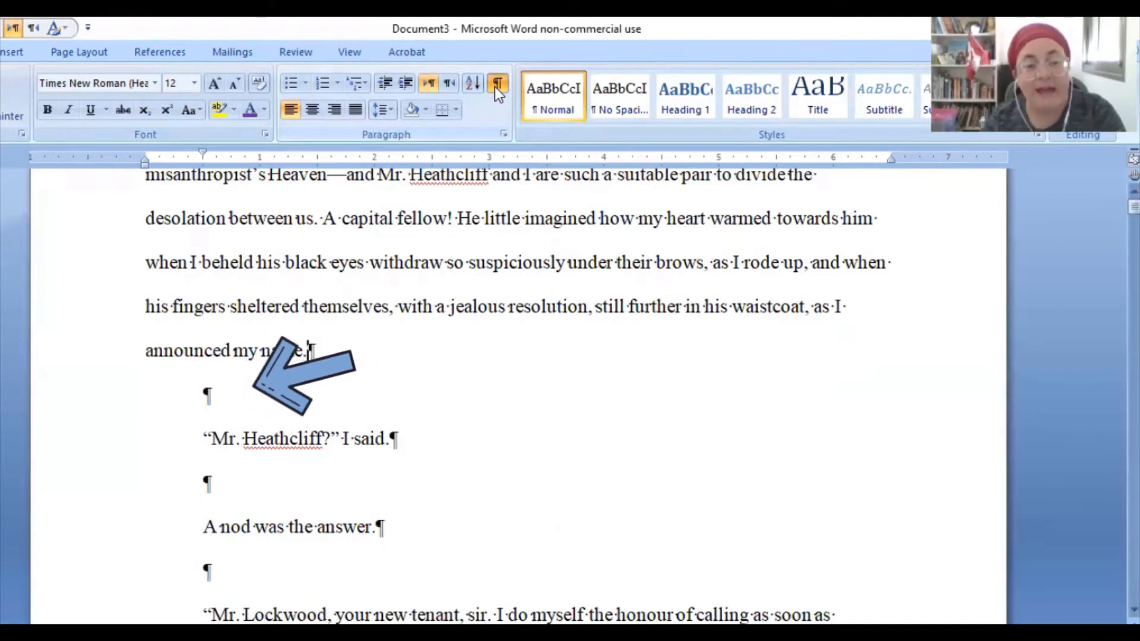
click(495, 85)
click(496, 85)
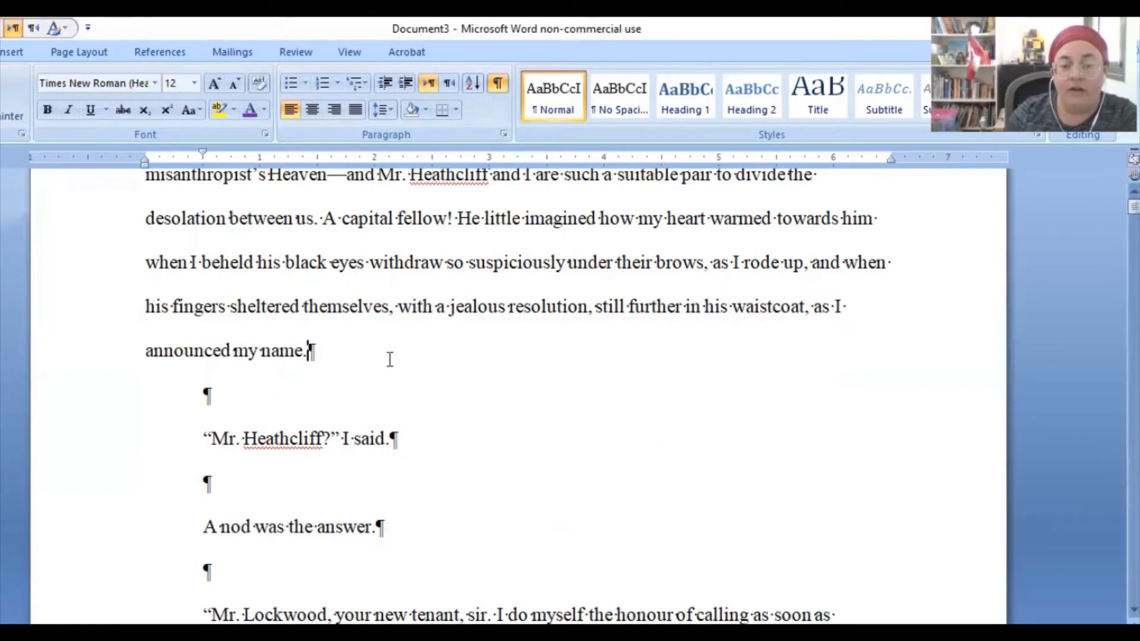
Step: Look through the empty paragraphs between the dialogue lines on the first page, then back up to the title
scroll(532, 394, down, 2)
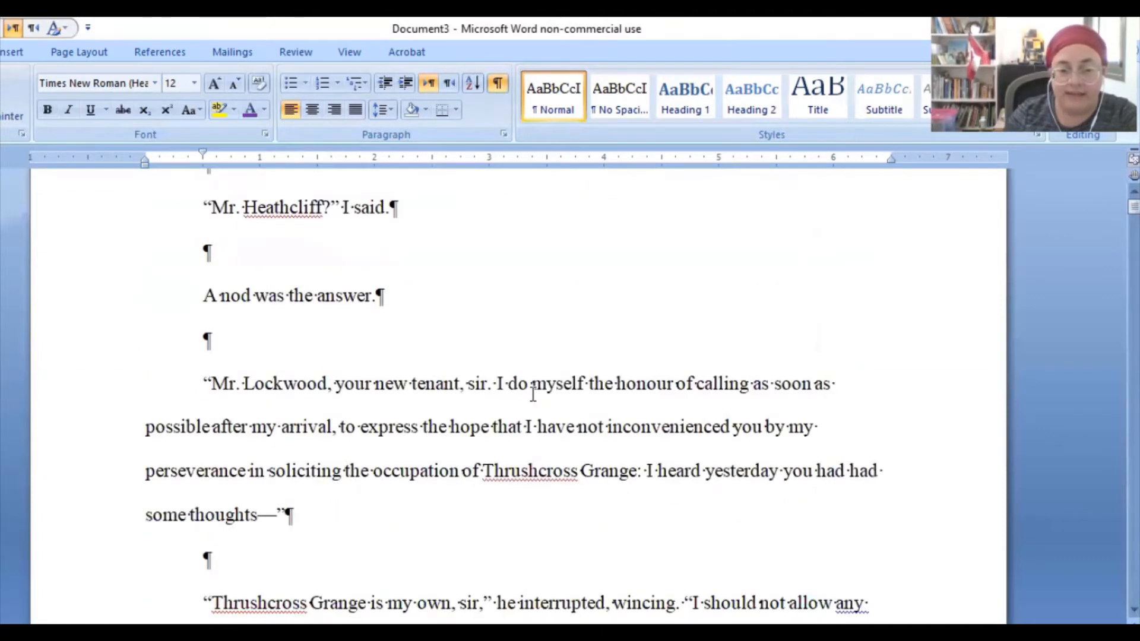
scroll(532, 395, down, 2)
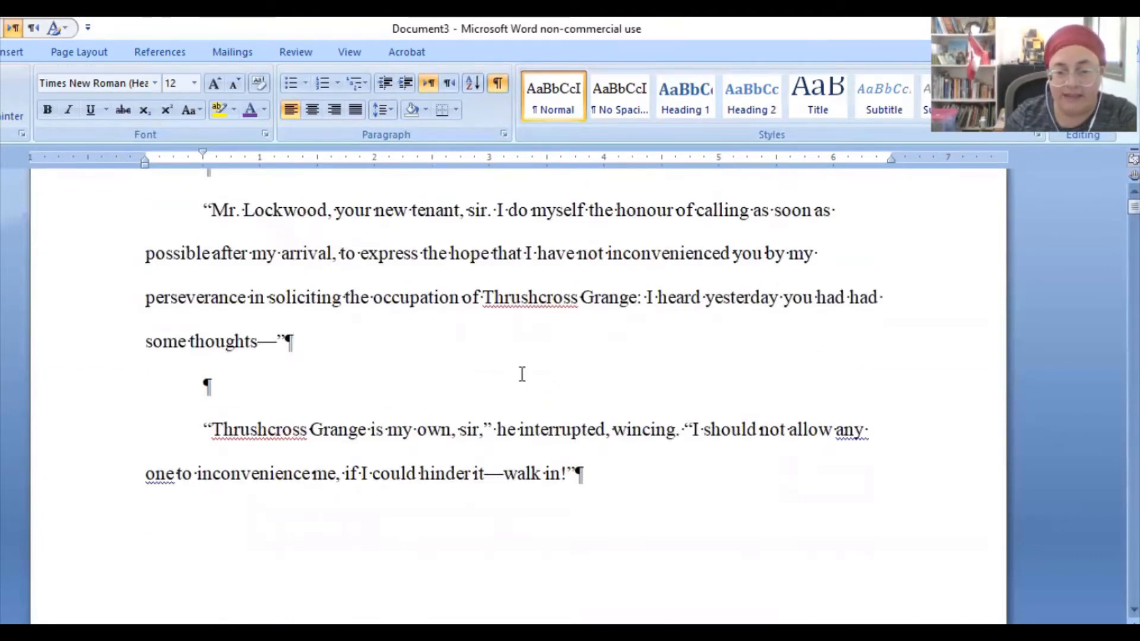
scroll(522, 376, down, 2)
scroll(522, 377, up, 12)
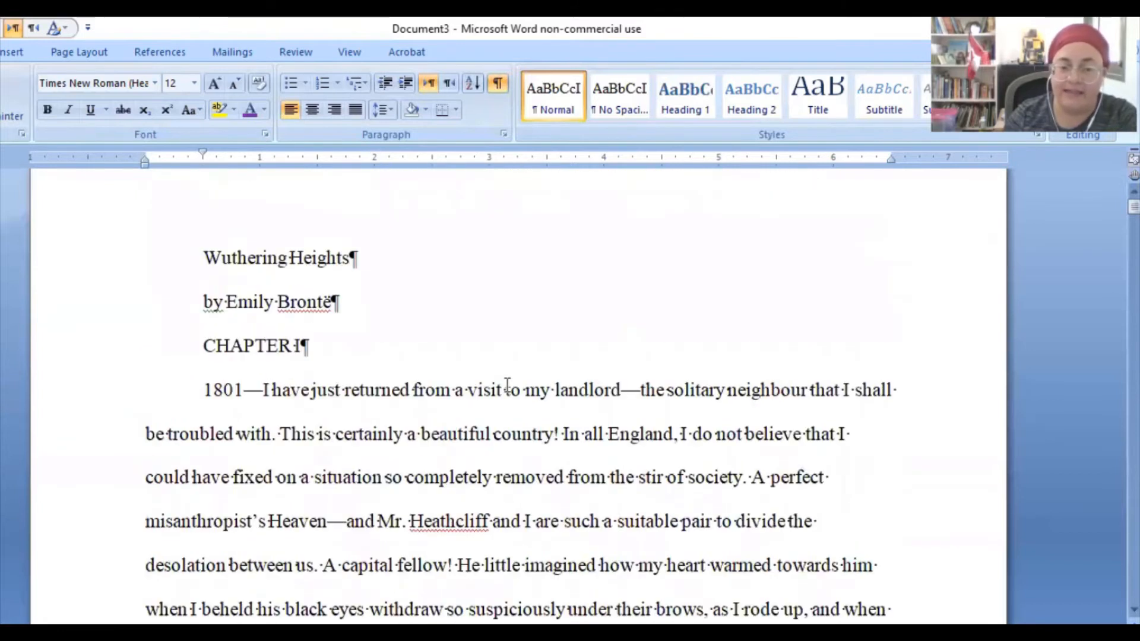
scroll(410, 398, down, 1)
scroll(412, 397, up, 2)
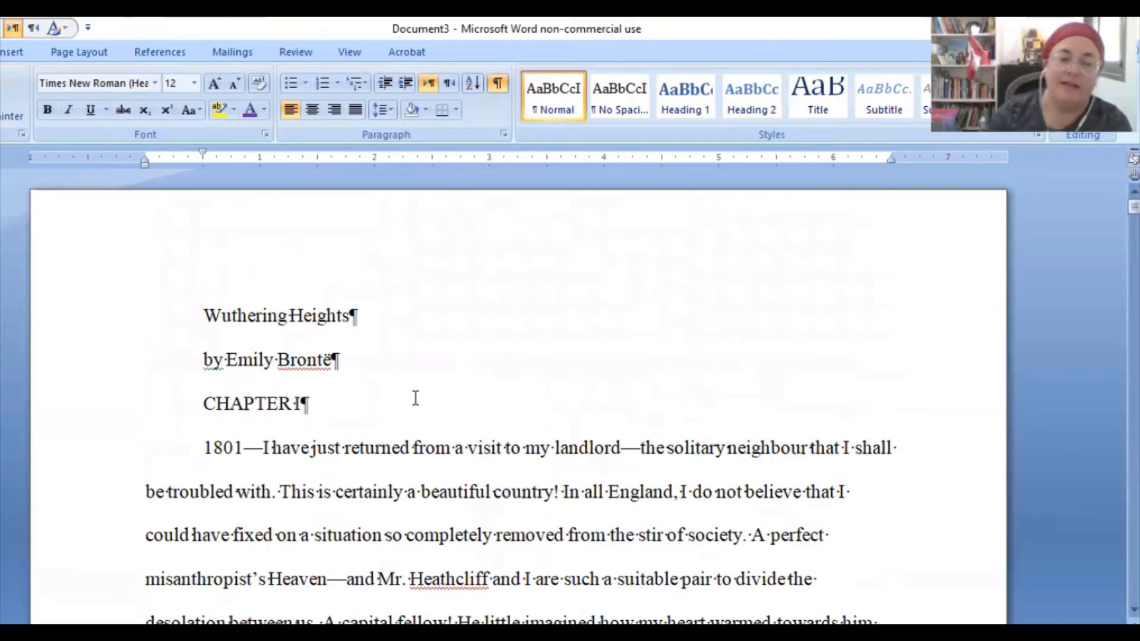
scroll(383, 405, down, 3)
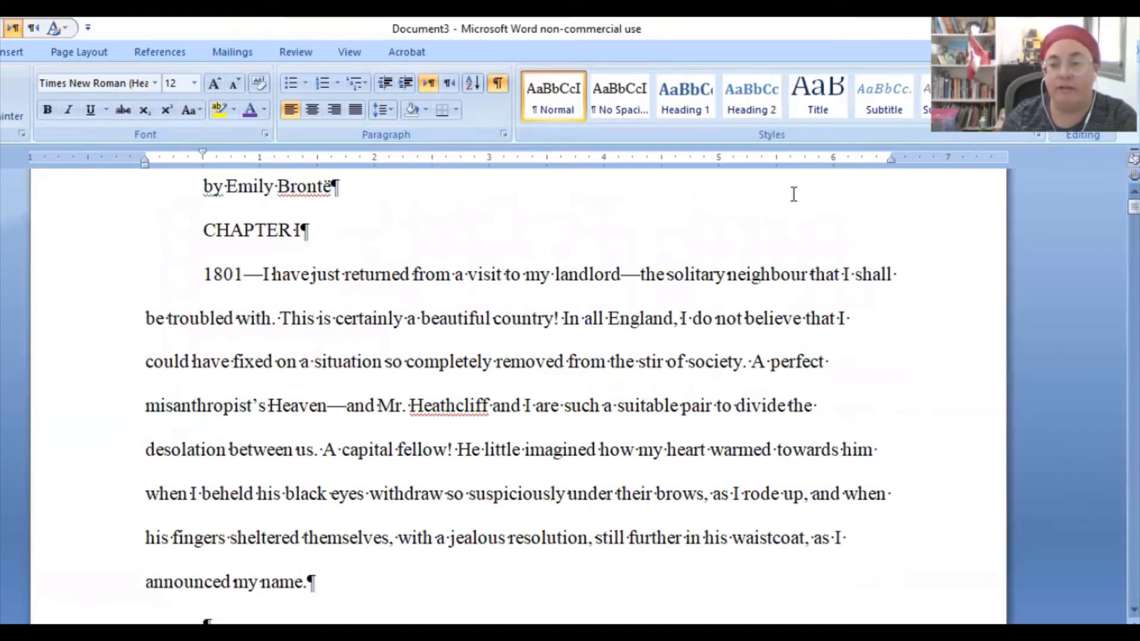
scroll(316, 296, down, 2)
Step: Open Find and Replace from the empty paragraph above "Mr. Heathcliff?", reposition the dialog and clear the old search text
click(243, 405)
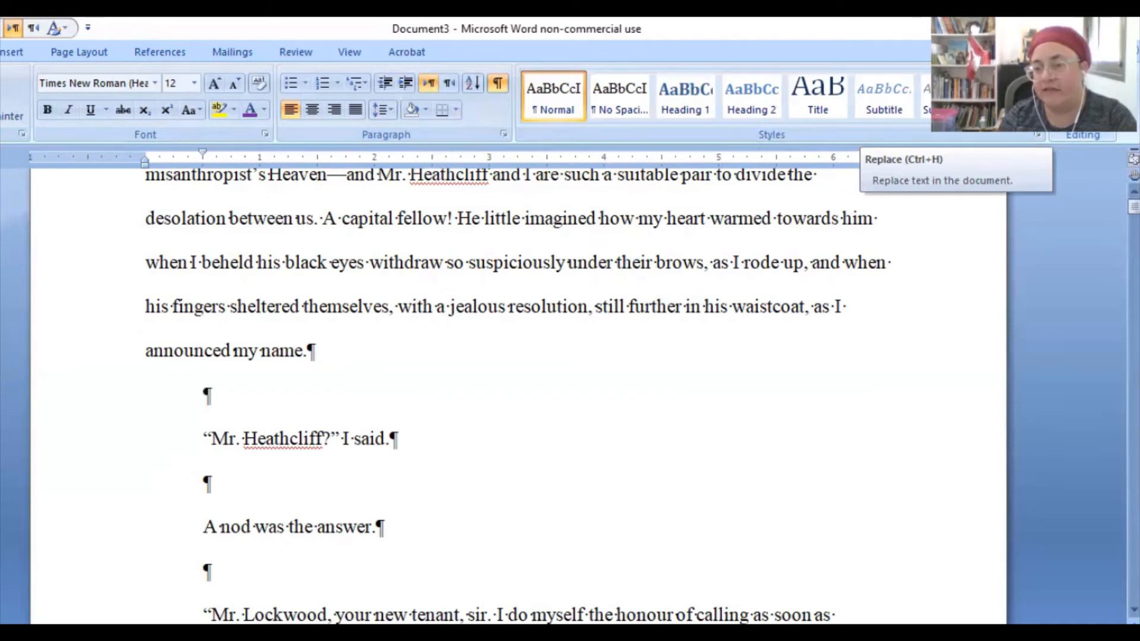
key(ctrl+h)
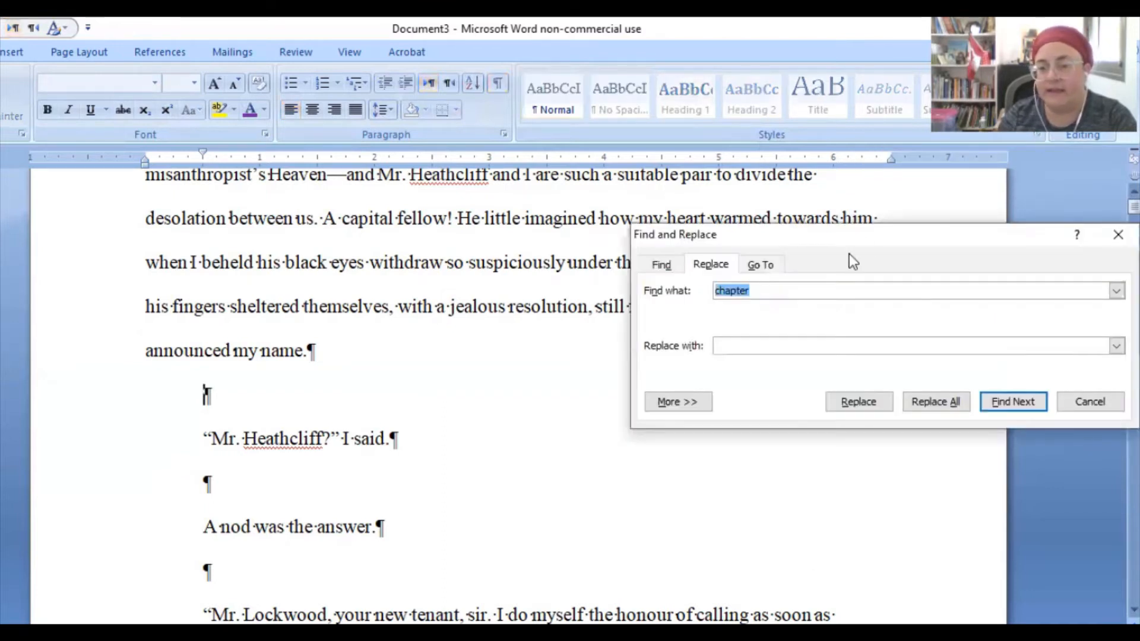
drag(847, 233, 469, 230)
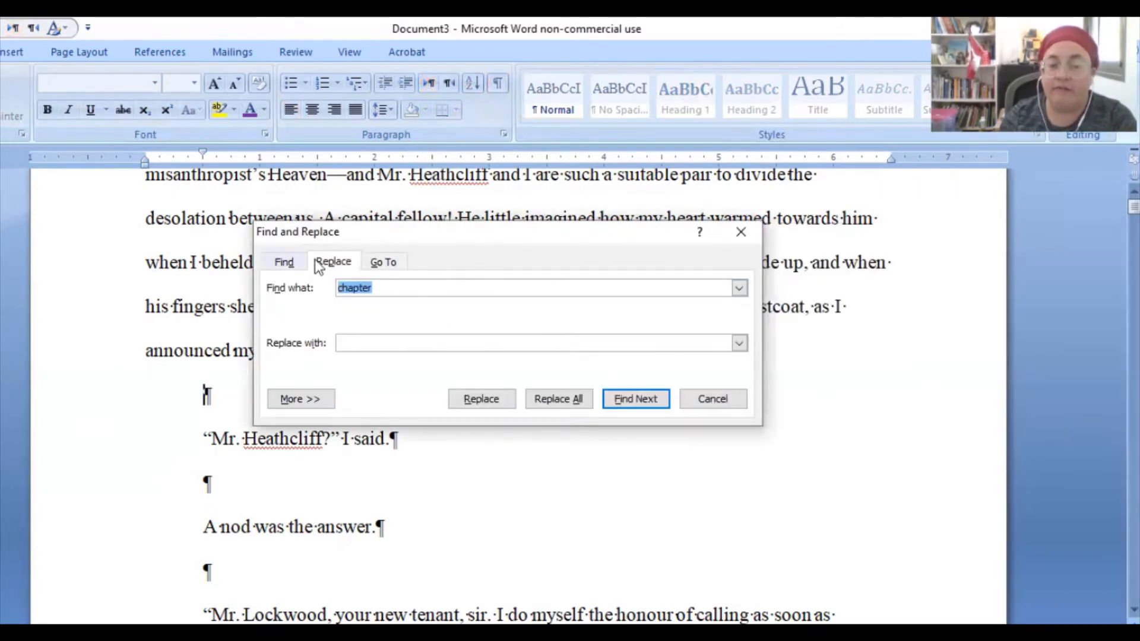
click(397, 289)
double_click(397, 289)
key(BackSpace)
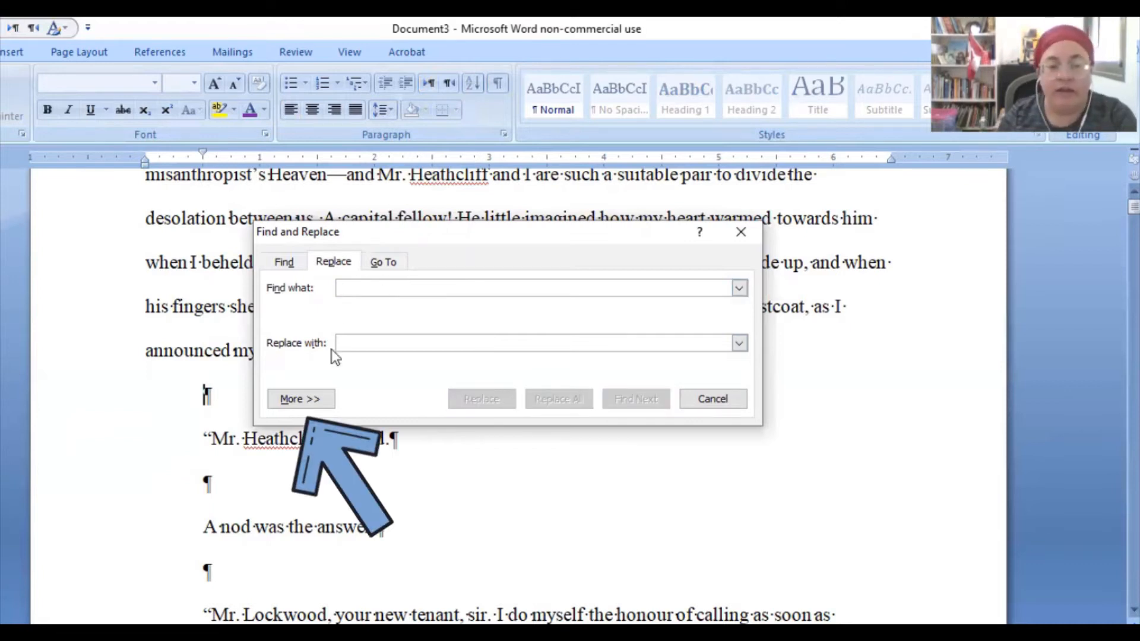
Step: Expand the search options and insert the special paragraph mark code ^p as the text to find
click(304, 400)
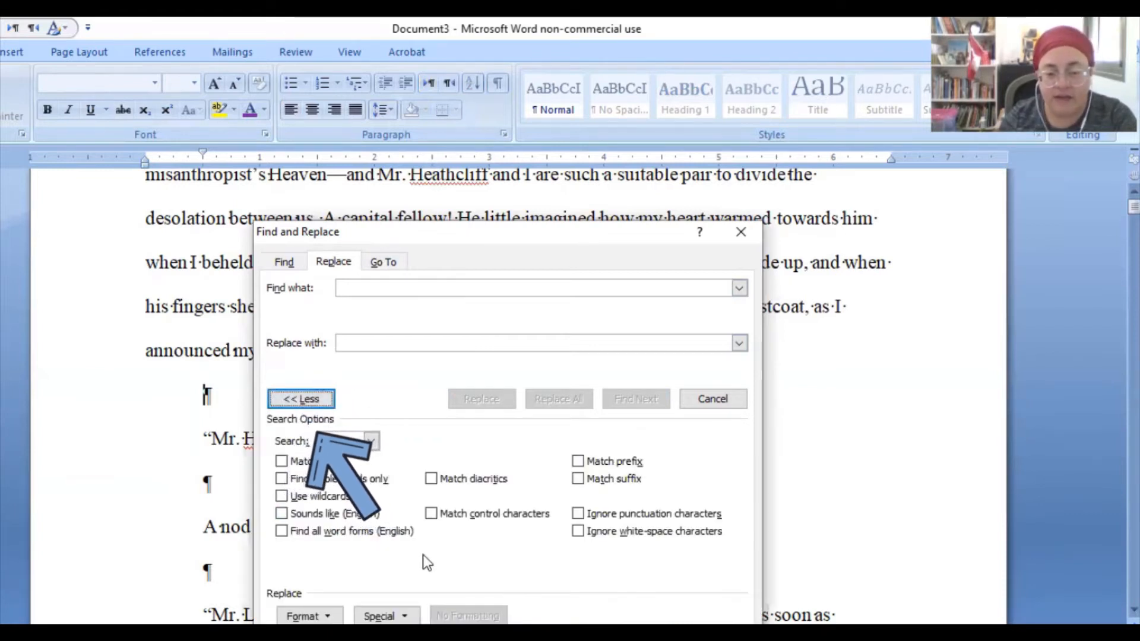
click(387, 617)
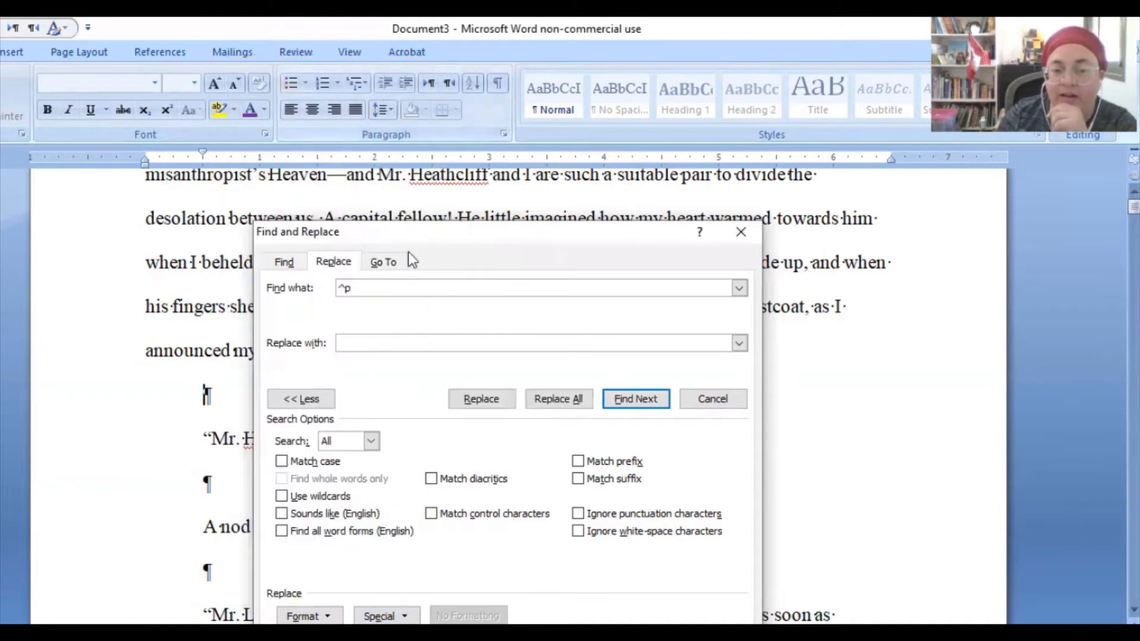
drag(386, 289, 334, 288)
click(370, 294)
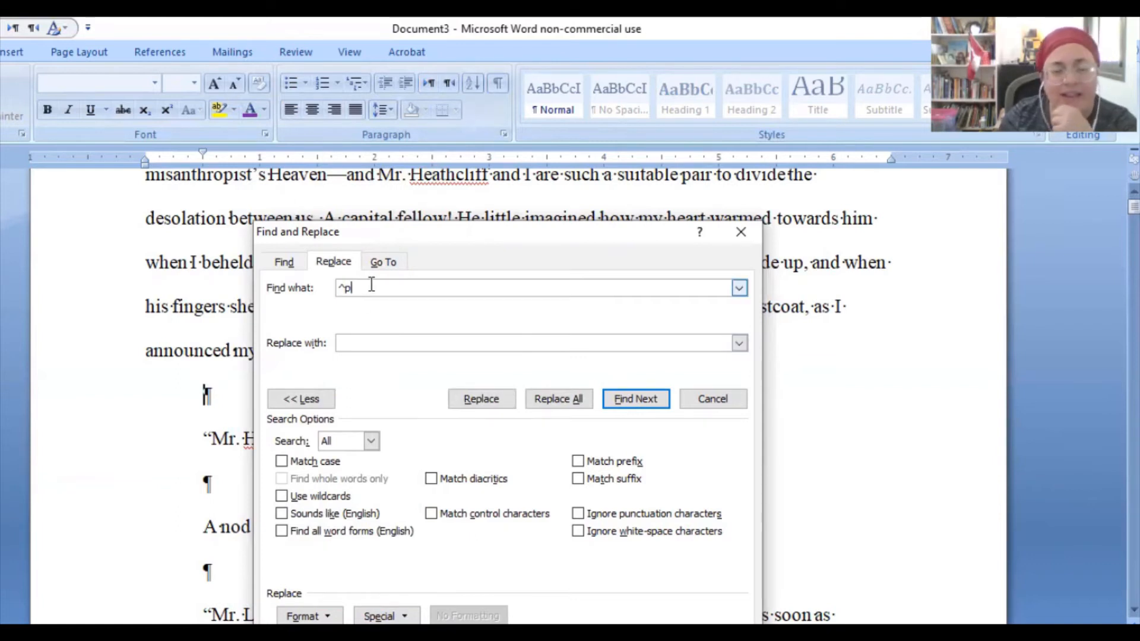
drag(375, 289, 332, 281)
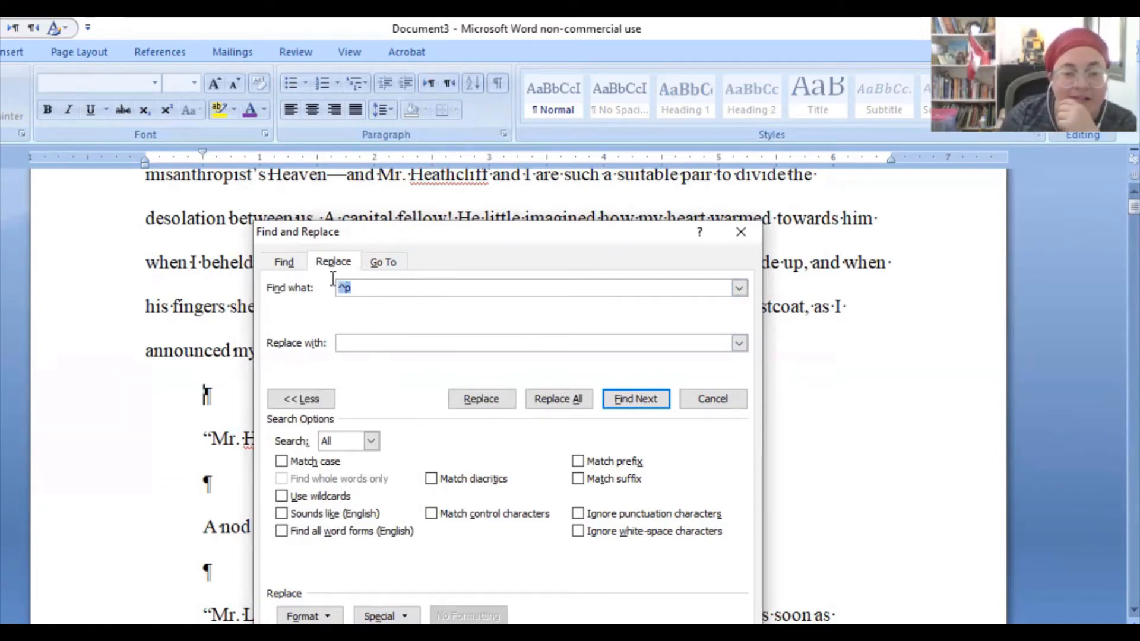
click(386, 290)
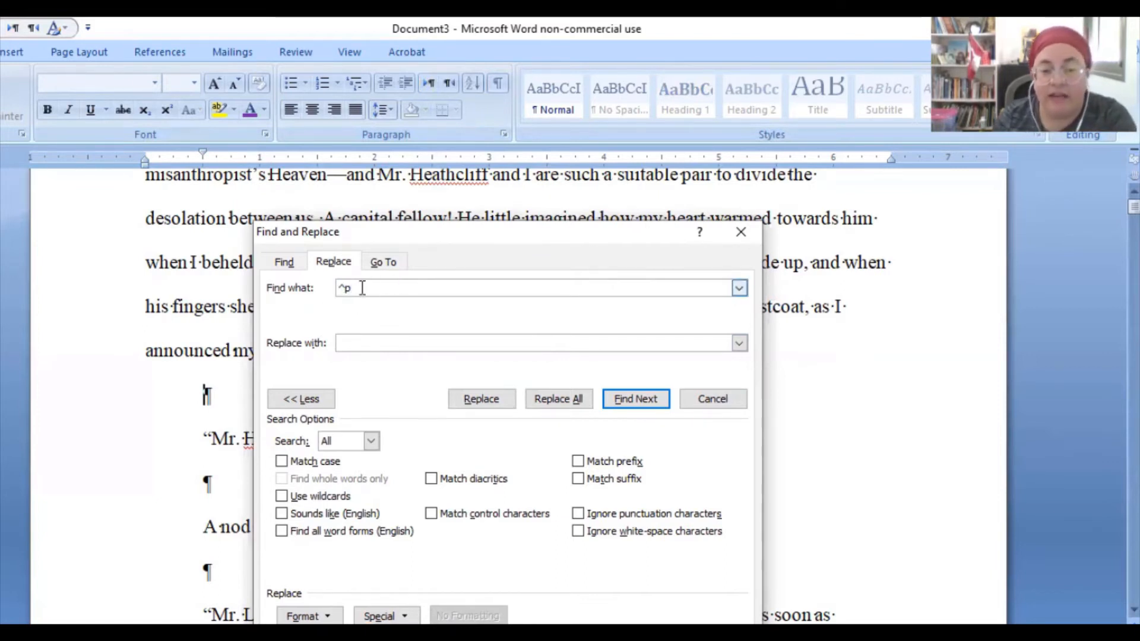
Step: Leave the replacement text empty, collapse the extra search options and return to the ^p search text
click(368, 344)
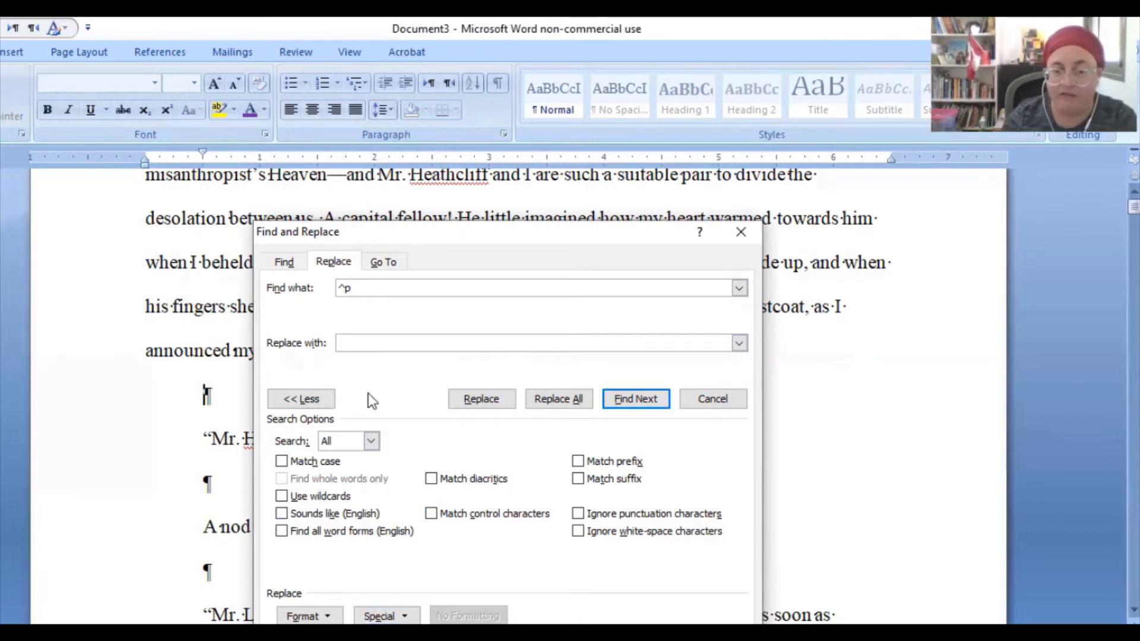
click(308, 401)
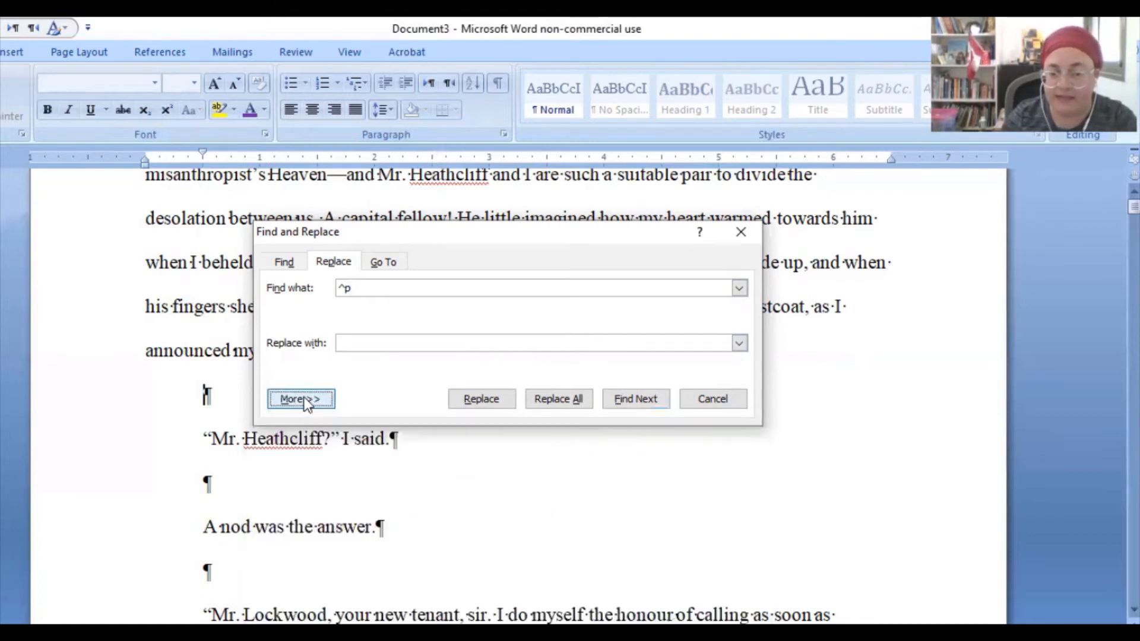
click(305, 399)
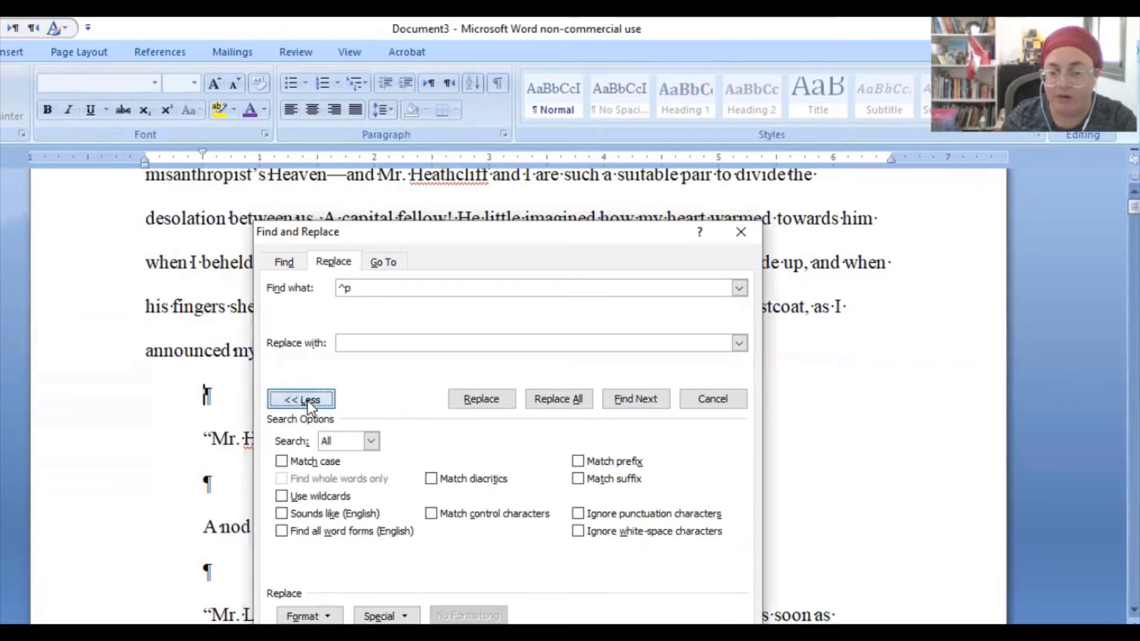
click(308, 401)
click(307, 401)
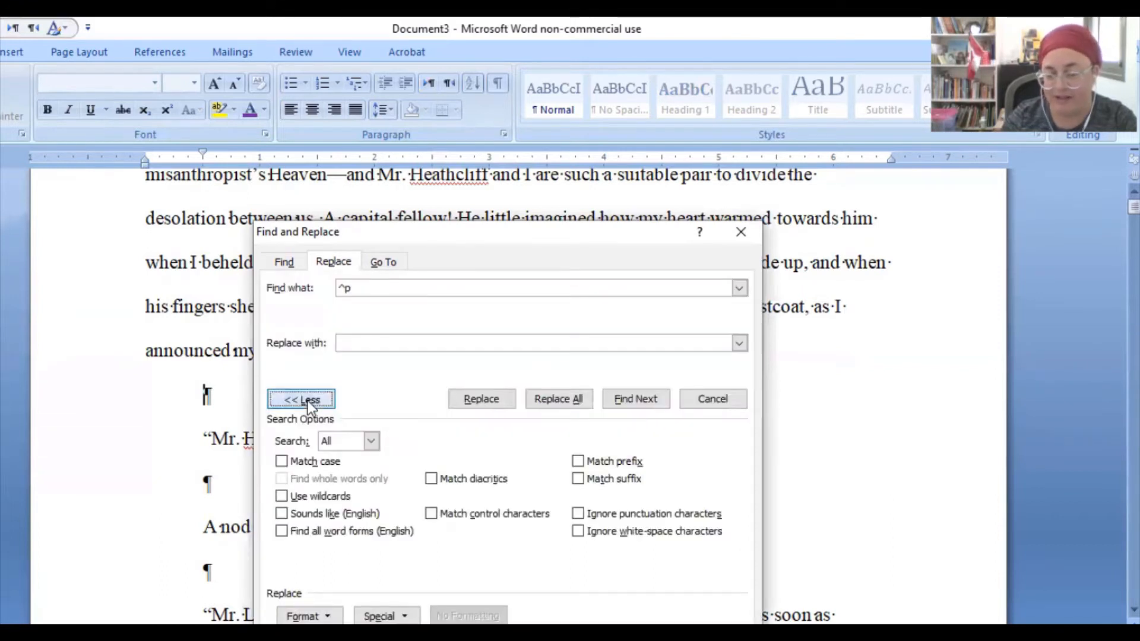
click(307, 400)
click(375, 288)
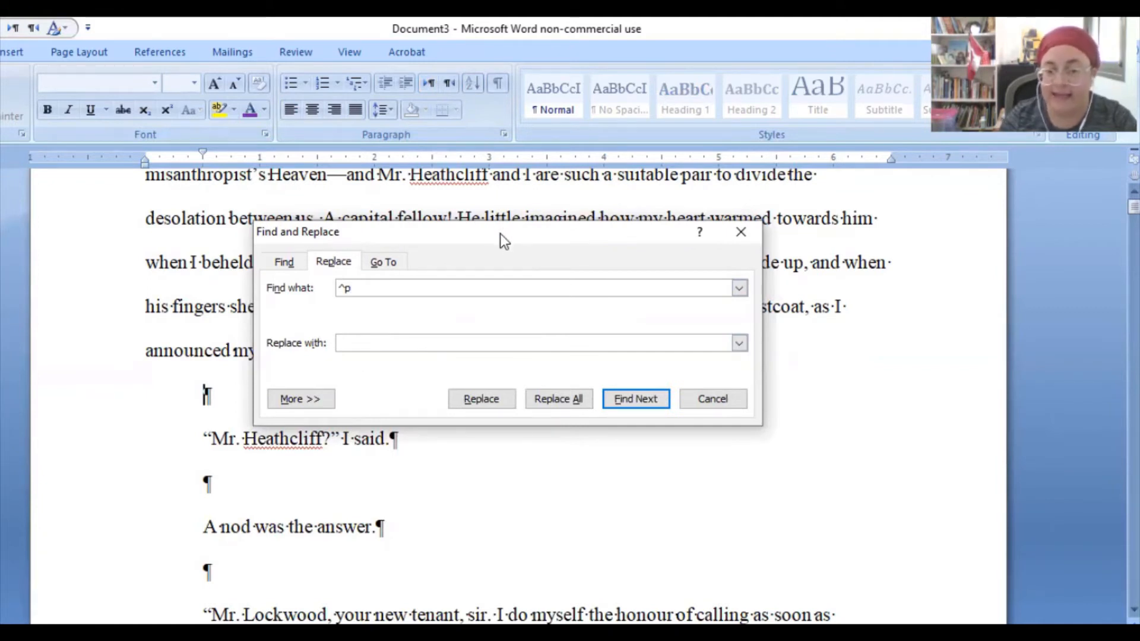
Step: Move the dialog off the text, try replacing every paragraph mark in the document with nothing, and close the dialog
drag(500, 233, 601, 250)
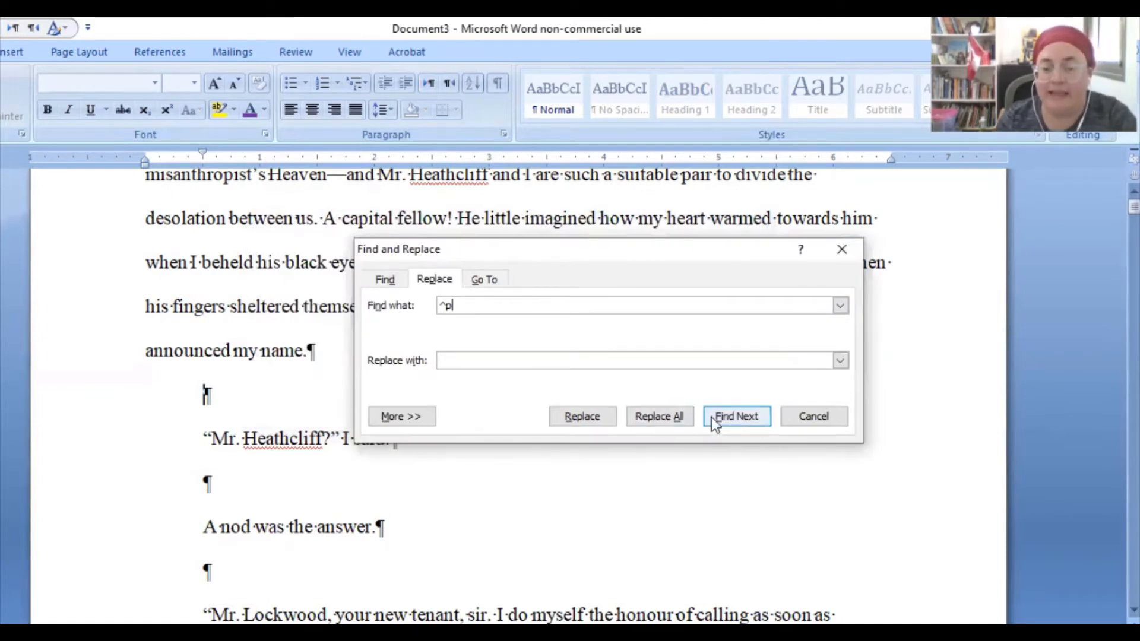
click(661, 415)
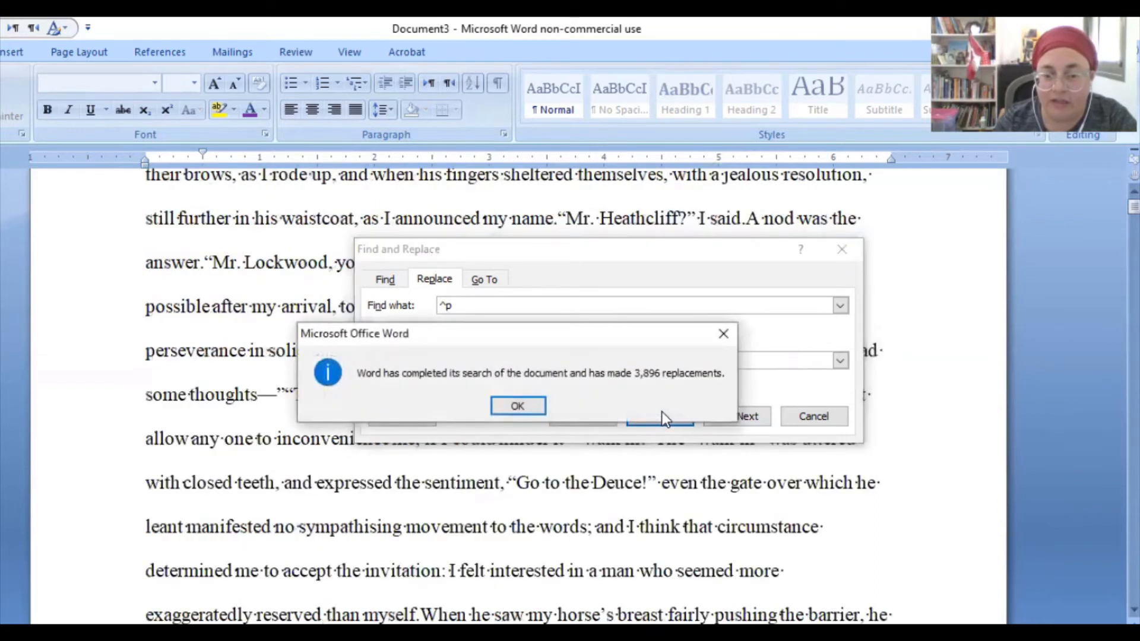
click(529, 406)
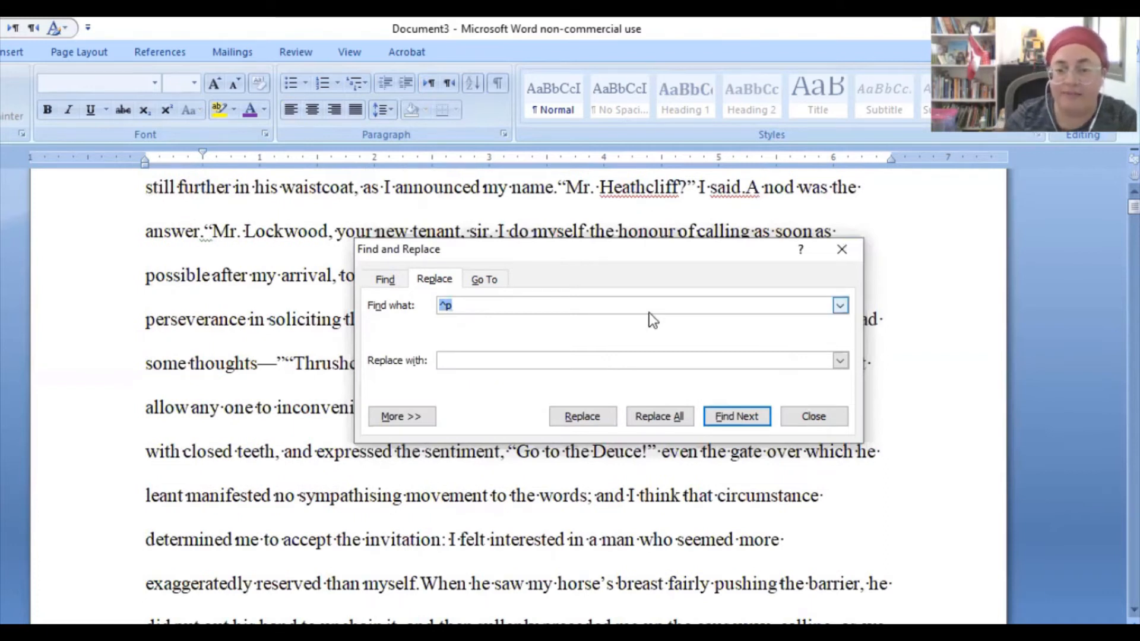
click(812, 416)
Step: Look through the first pages to judge the replacement, and undo the removal of all paragraph marks
scroll(465, 415, down, 3)
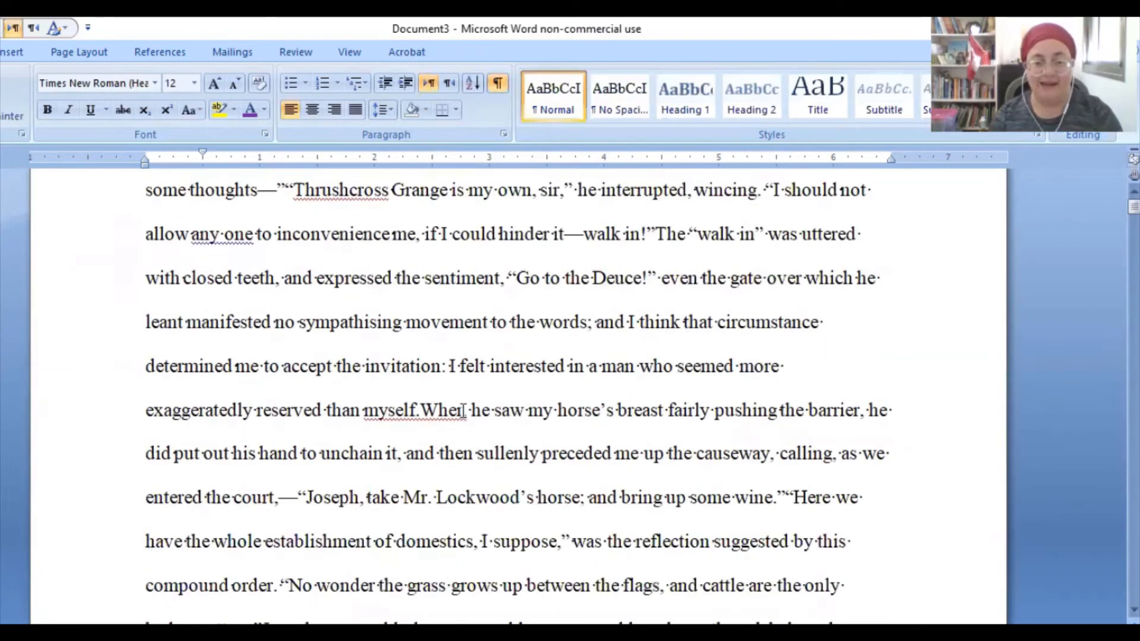
scroll(465, 413, down, 1)
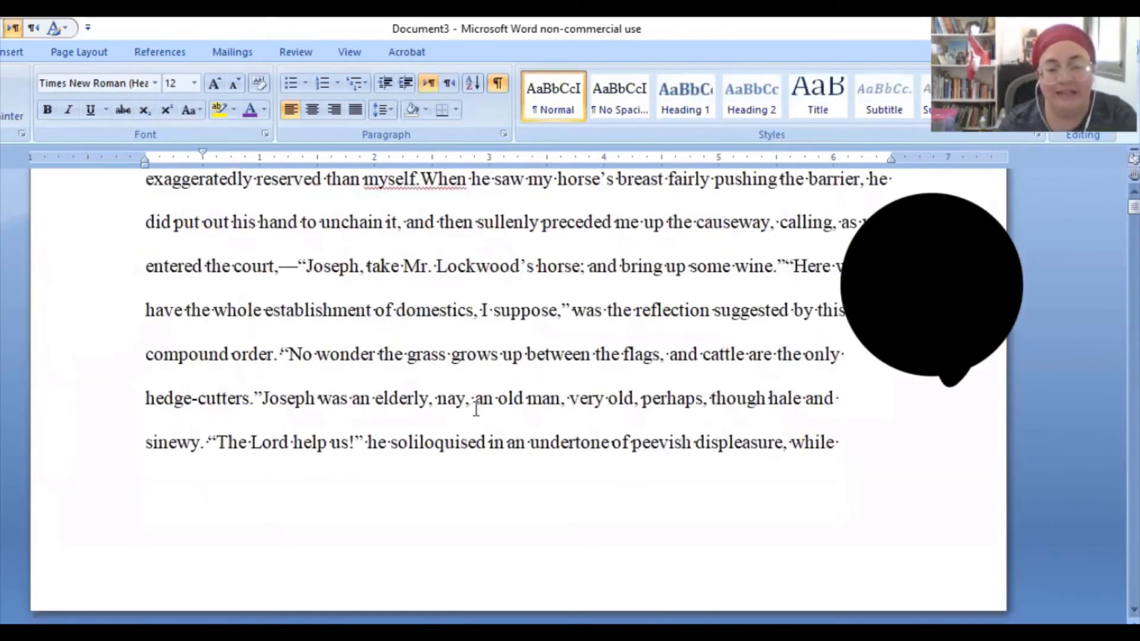
scroll(474, 411, down, 5)
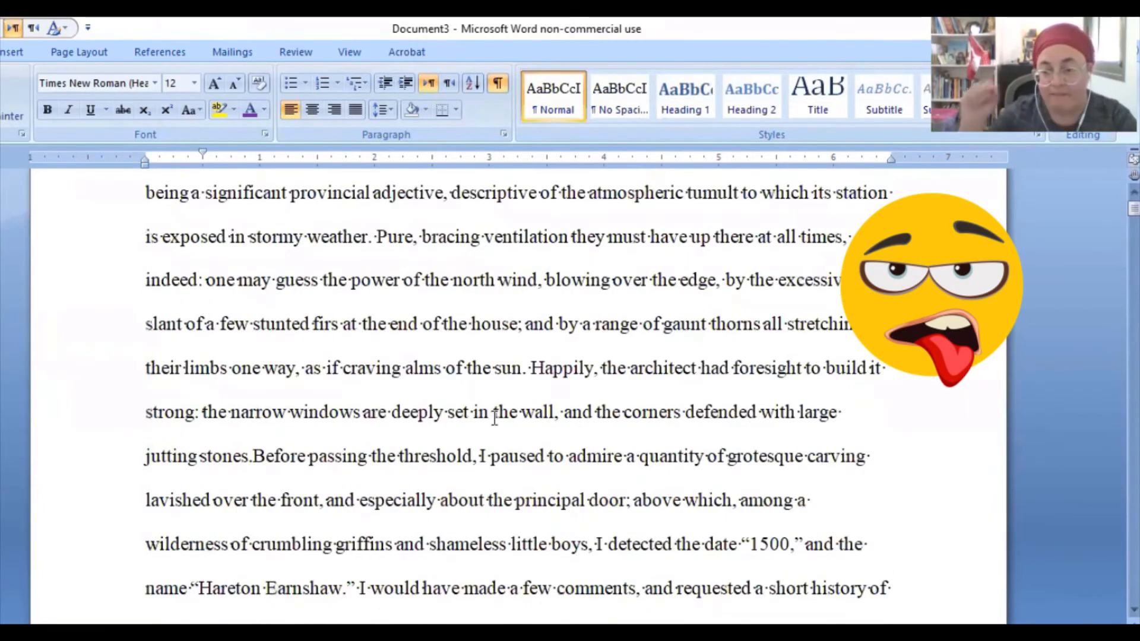
scroll(457, 422, down, 3)
scroll(448, 426, down, 3)
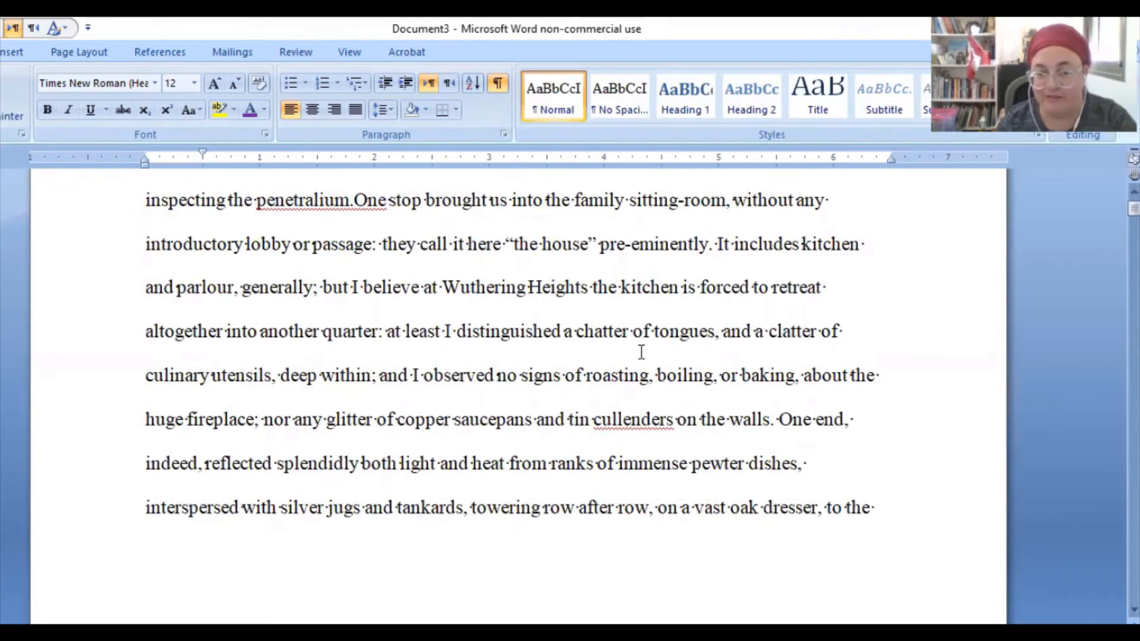
scroll(640, 352, down, 3)
scroll(598, 399, up, 4)
scroll(592, 404, up, 12)
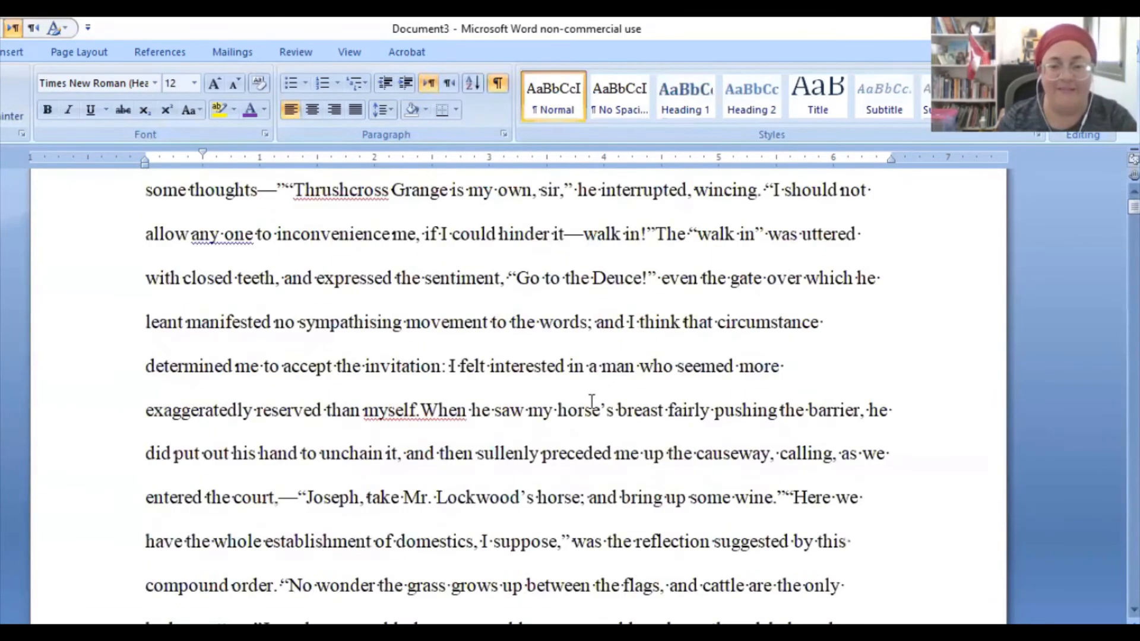
scroll(592, 402, up, 3)
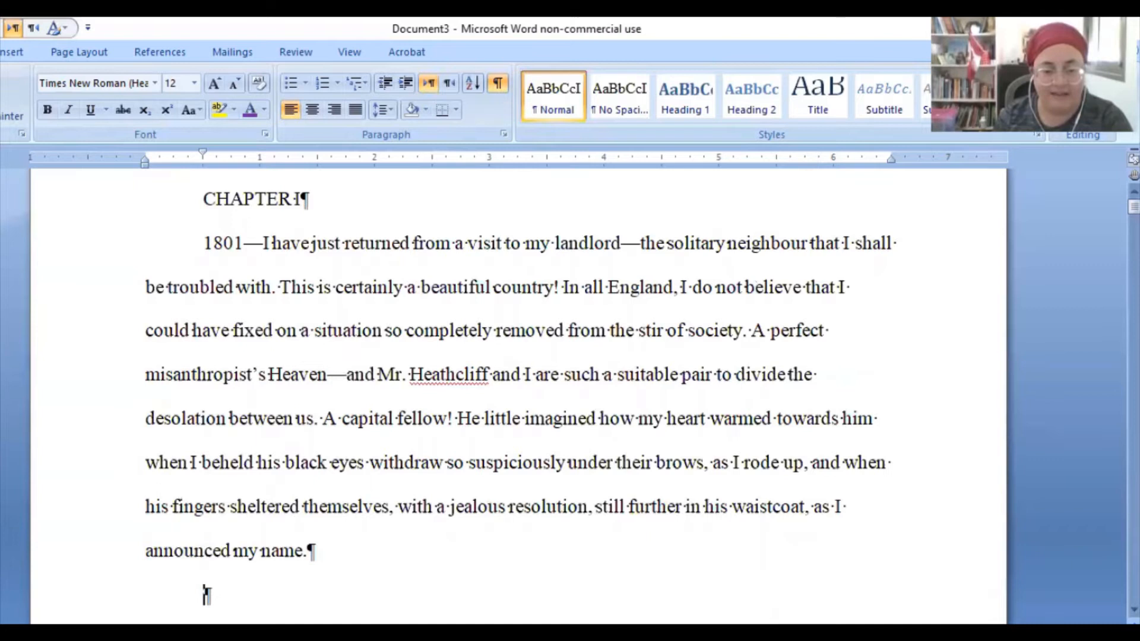
scroll(810, 358, down, 1)
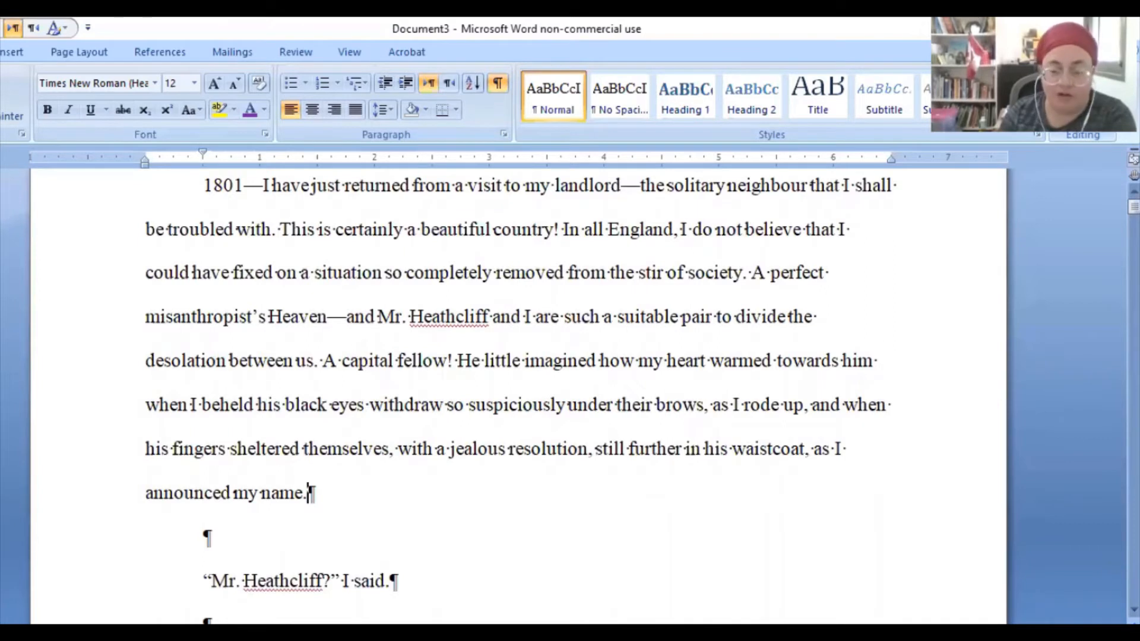
Step: Reopen Find and Replace and set it to find two paragraph marks, ^p^p, and replace them with one, ^p
key(ctrl+h)
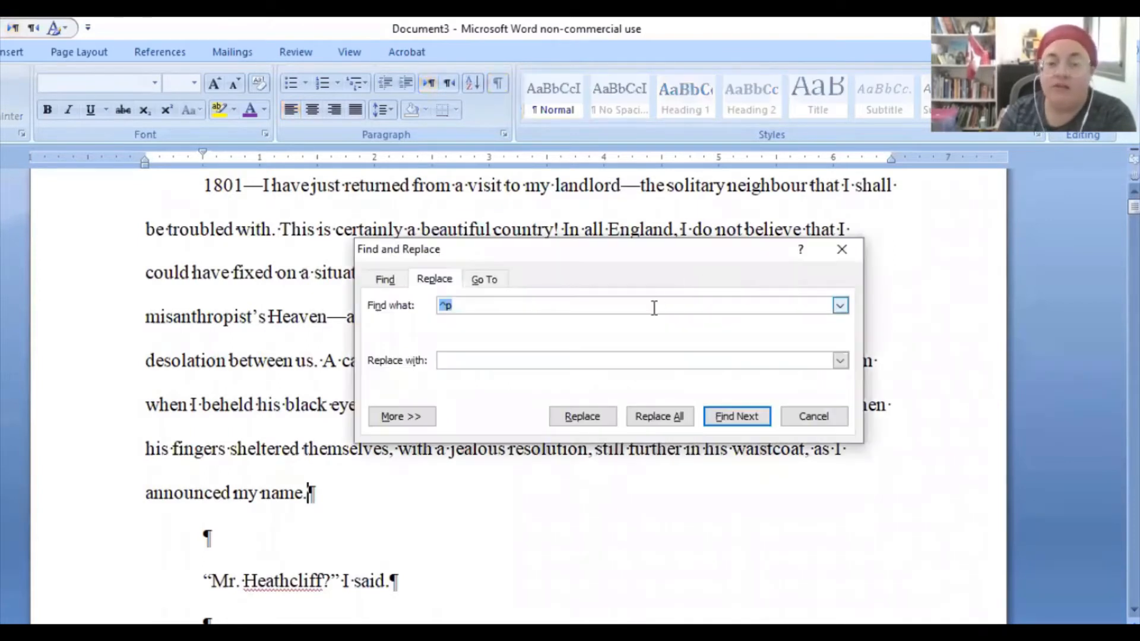
click(406, 418)
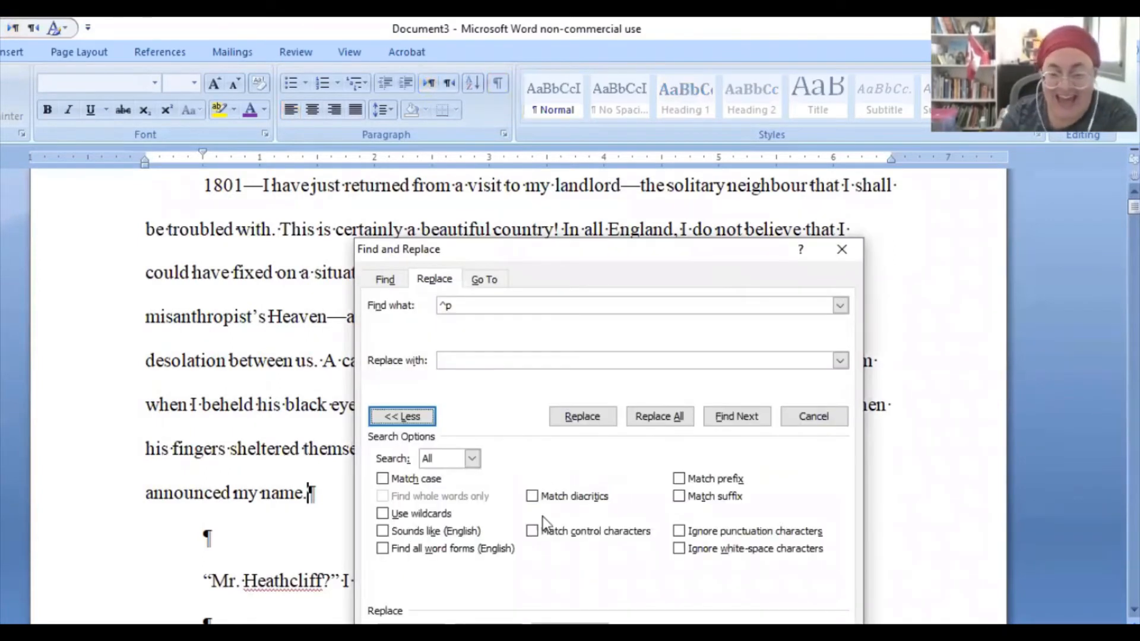
click(515, 303)
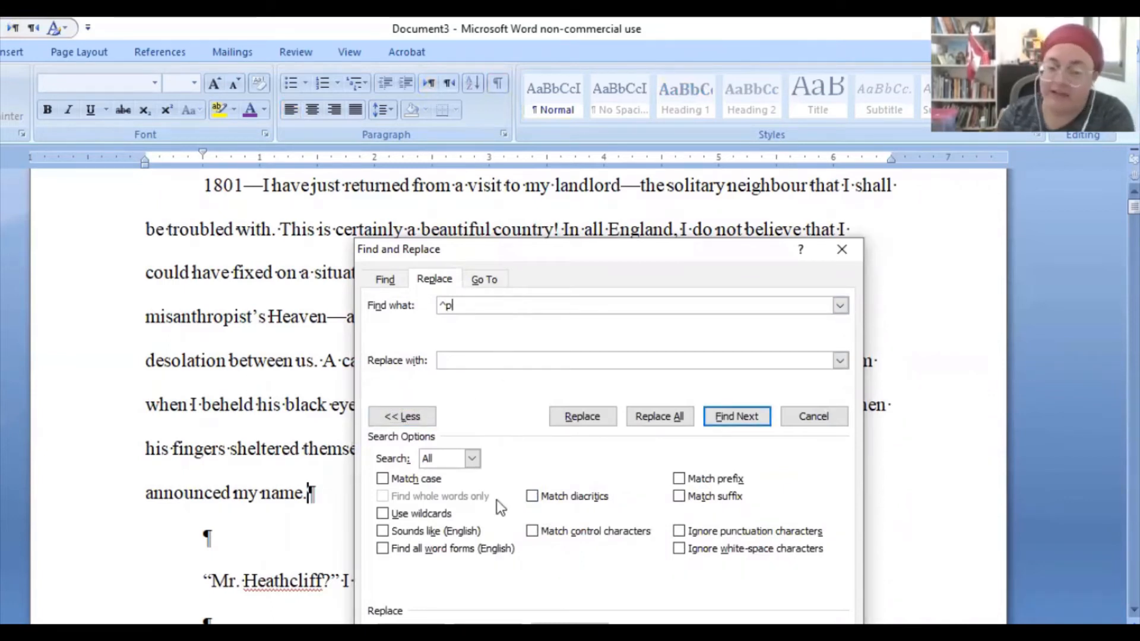
key(alt+e)
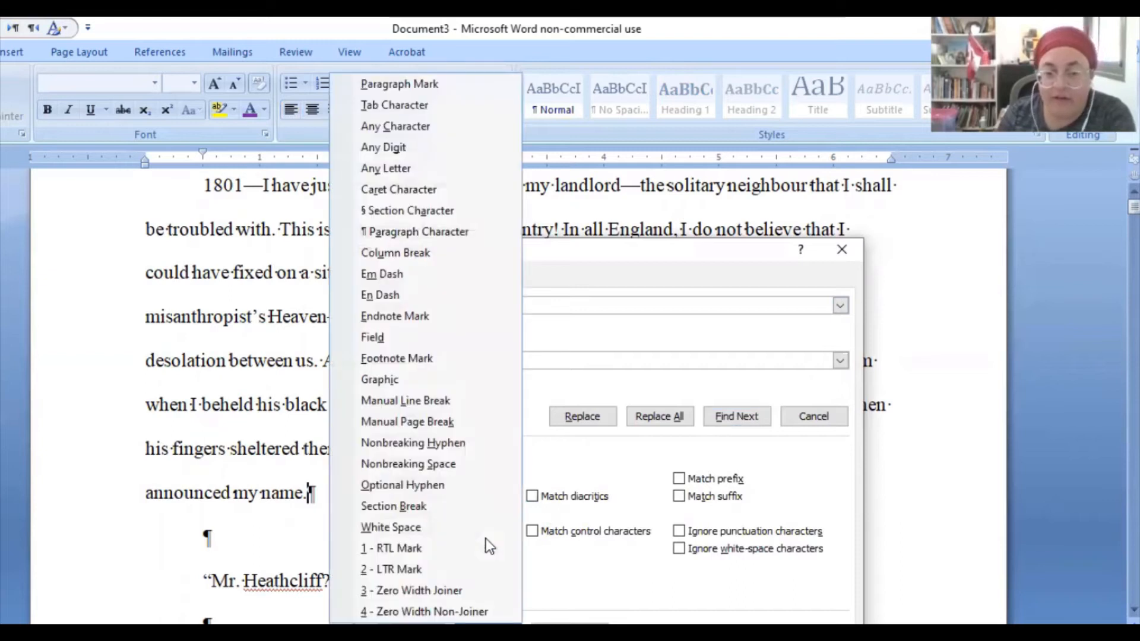
click(451, 85)
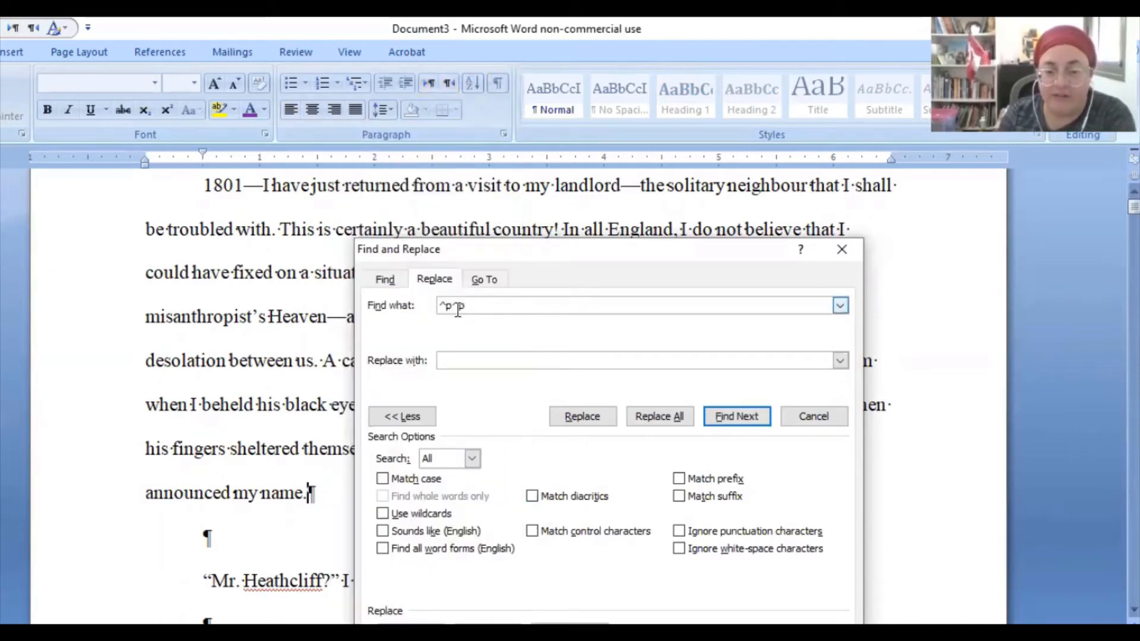
click(475, 361)
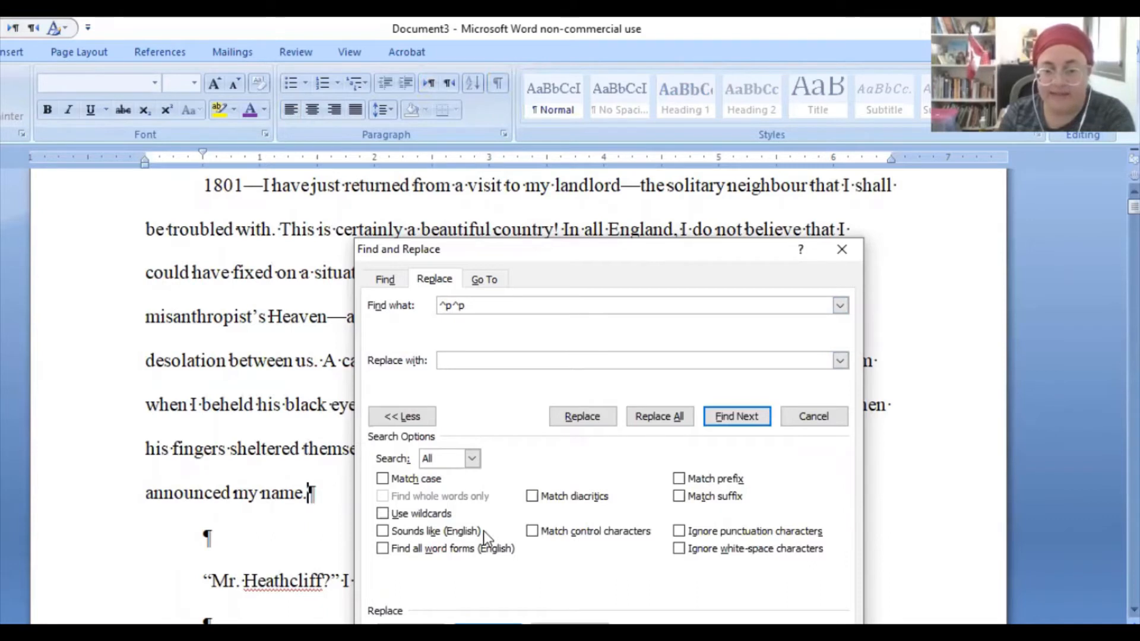
click(488, 621)
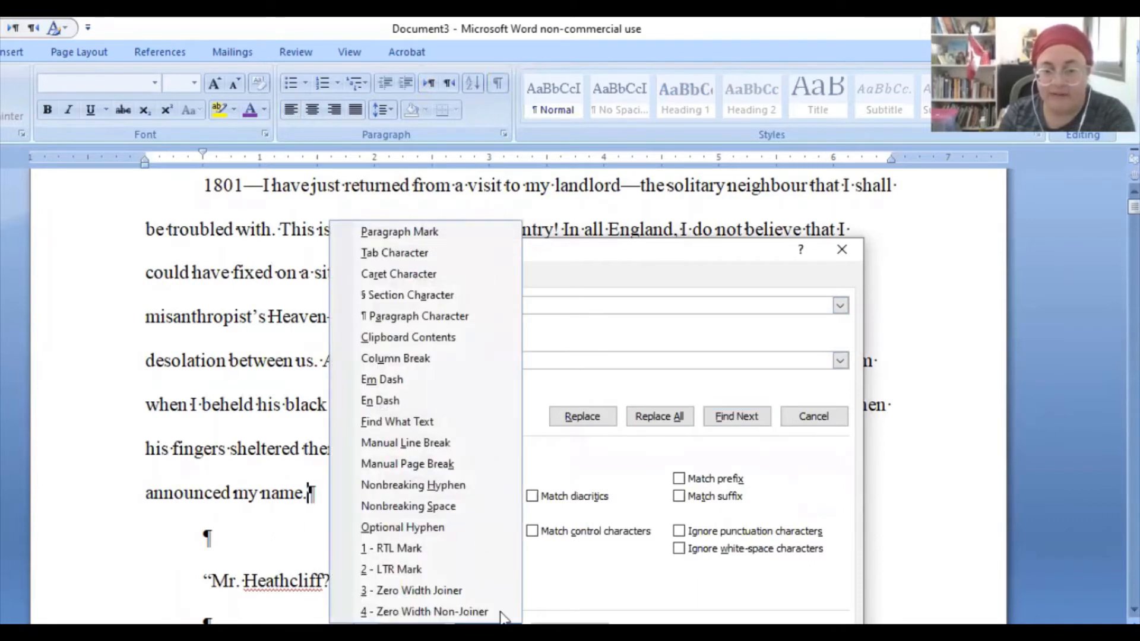
click(433, 236)
click(543, 308)
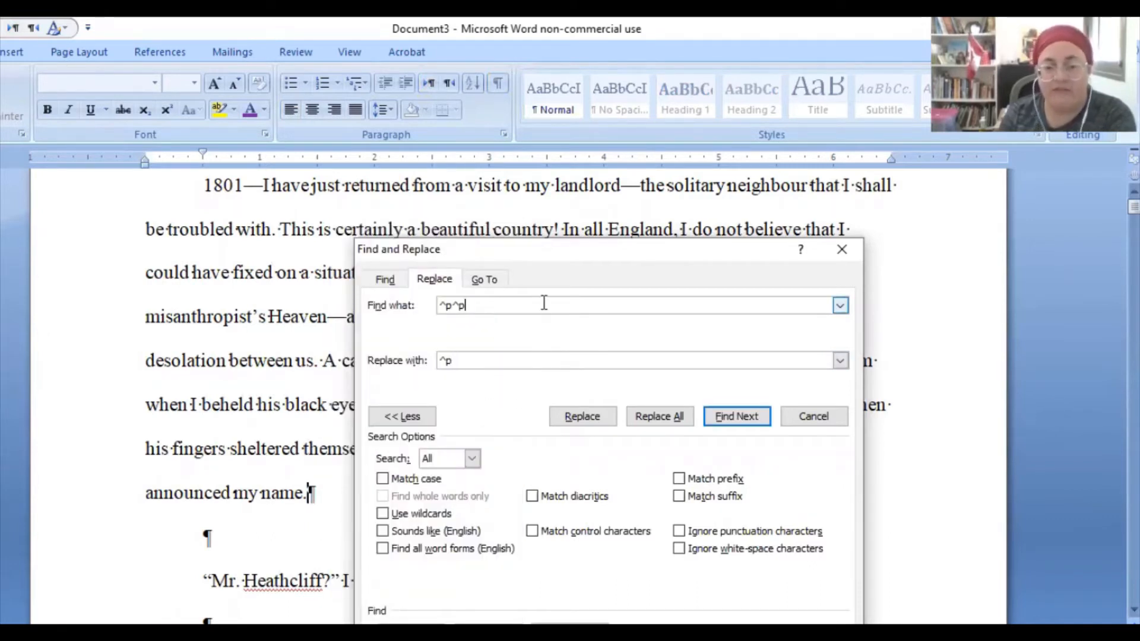
Step: Replace all double paragraph marks throughout the document, close the dialog and check the paragraph breaks on the first pages
click(310, 493)
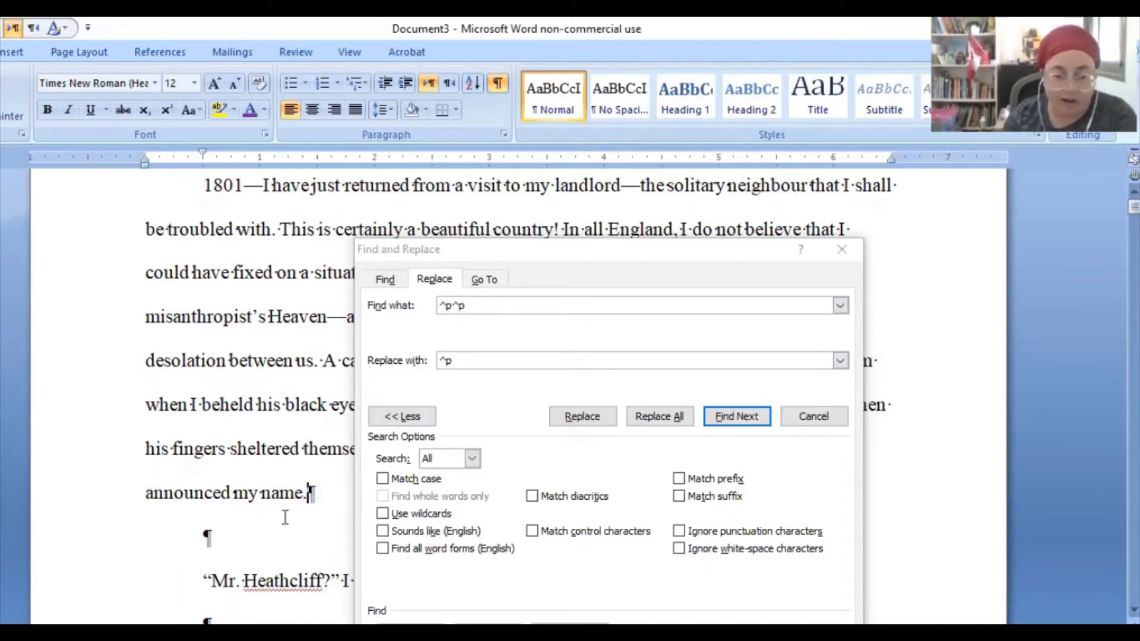
click(647, 418)
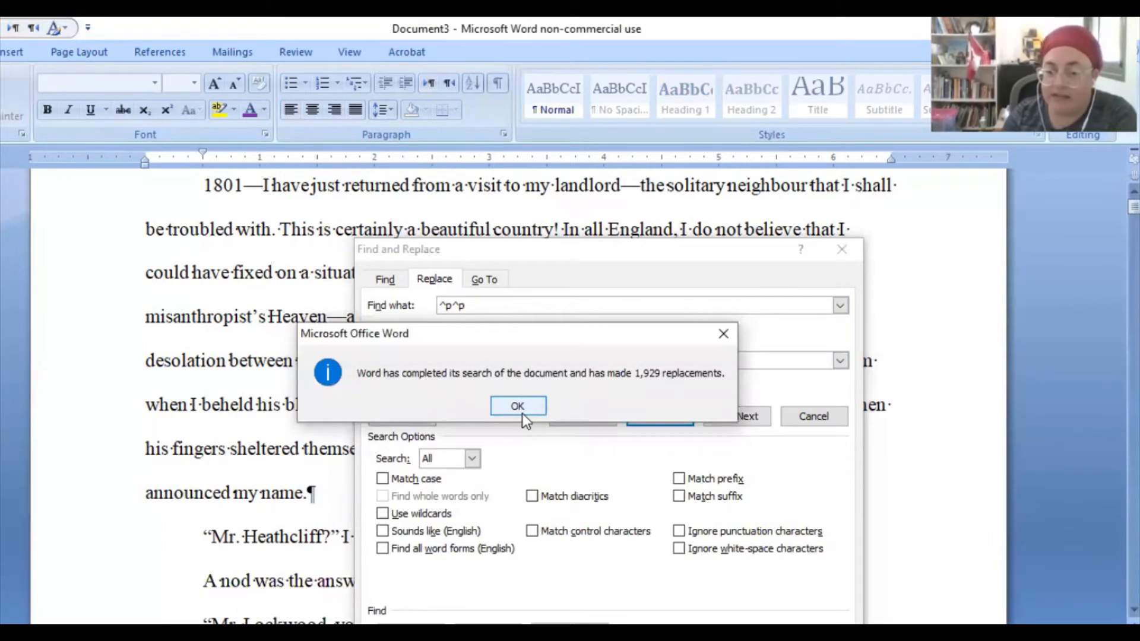
click(522, 412)
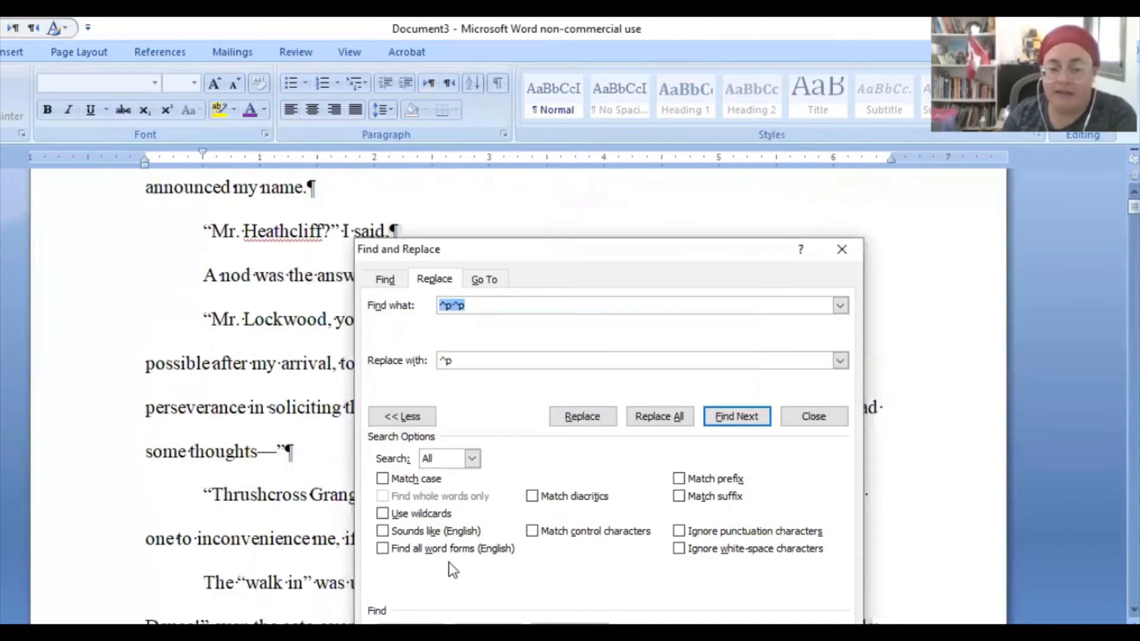
click(846, 251)
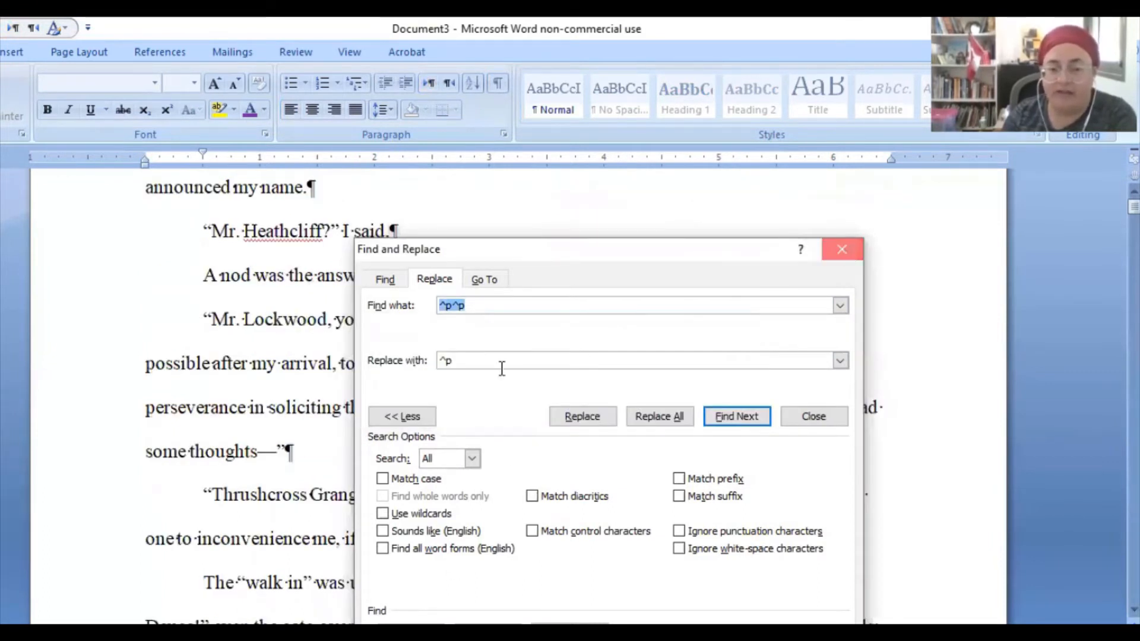
scroll(504, 369, down, 10)
scroll(504, 368, down, 3)
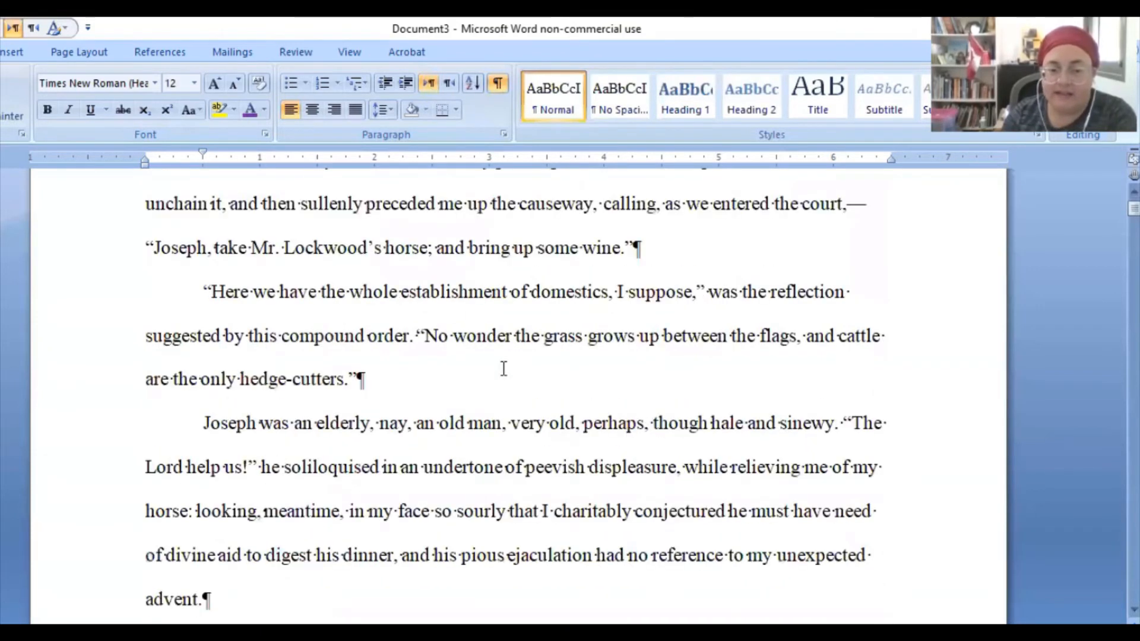
scroll(537, 321, down, 10)
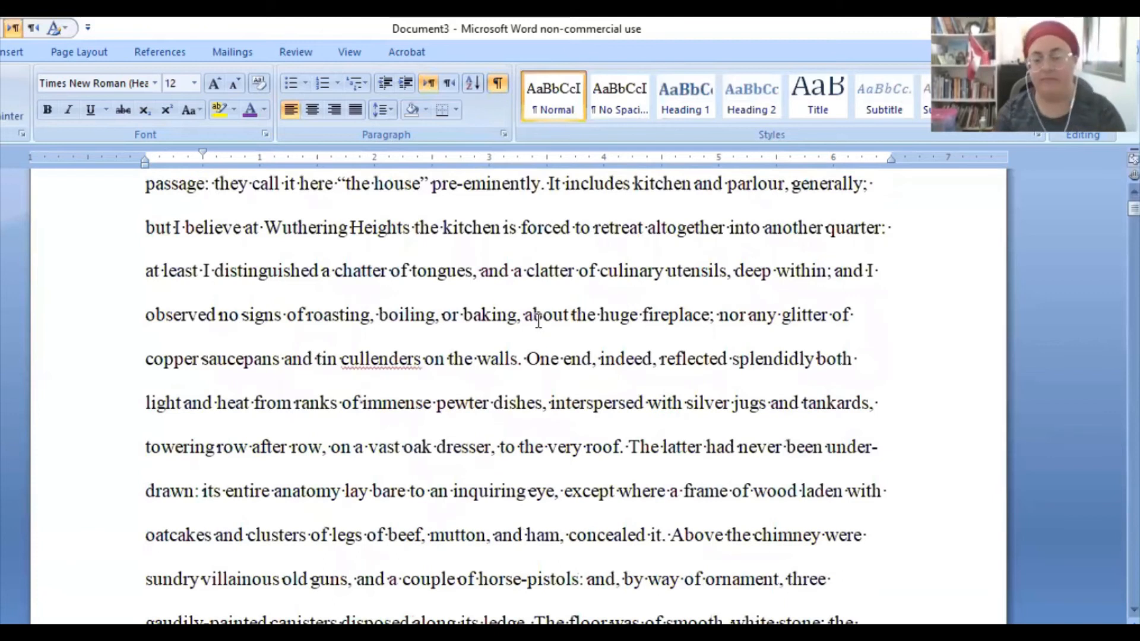
scroll(538, 320, up, 20)
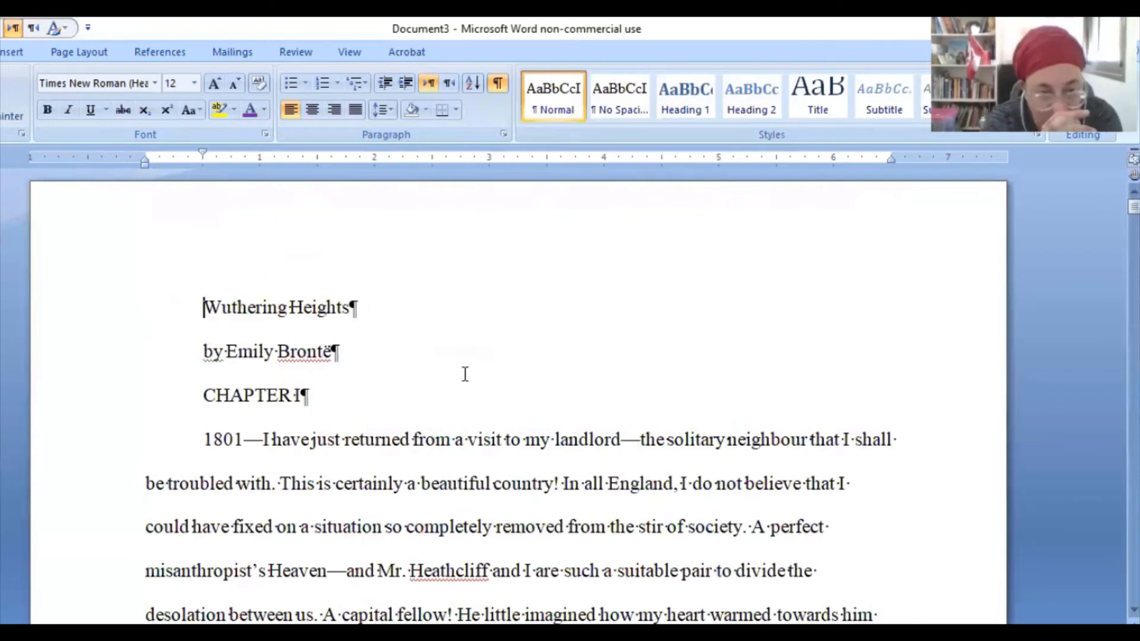
Step: Remove the first-line indent from the CHAPTER I heading and centre it
click(385, 394)
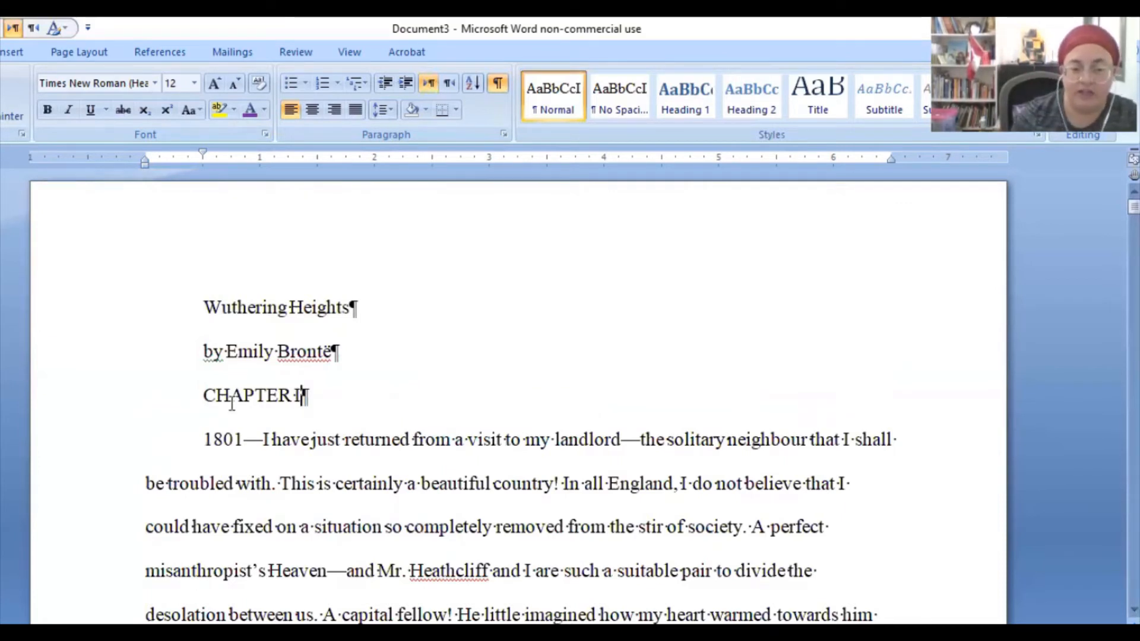
key(Home)
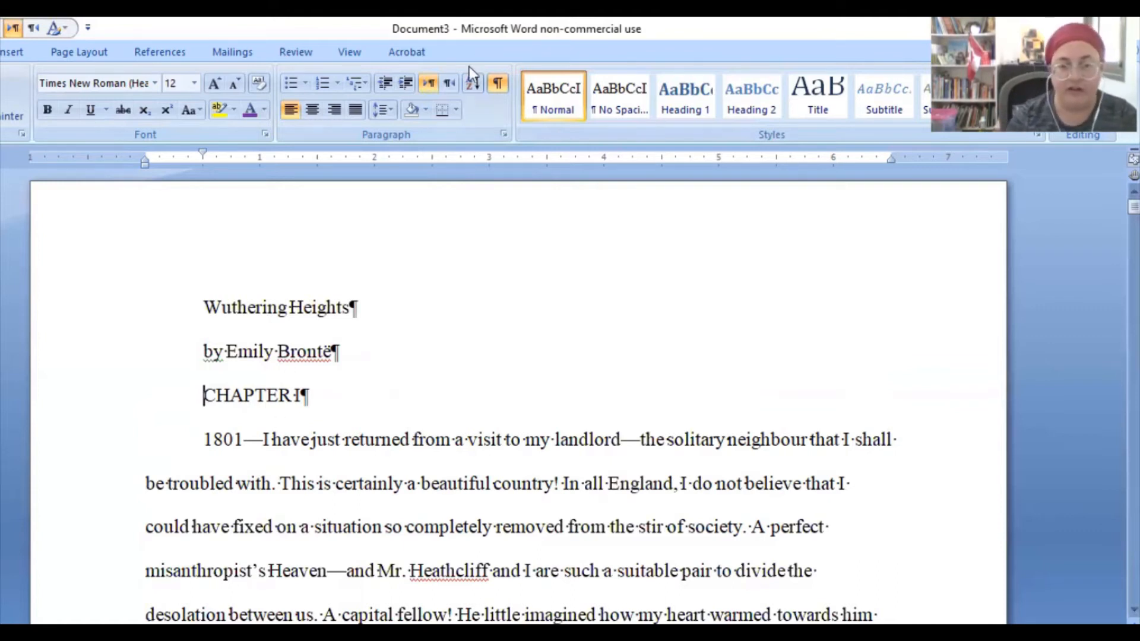
click(500, 81)
click(497, 81)
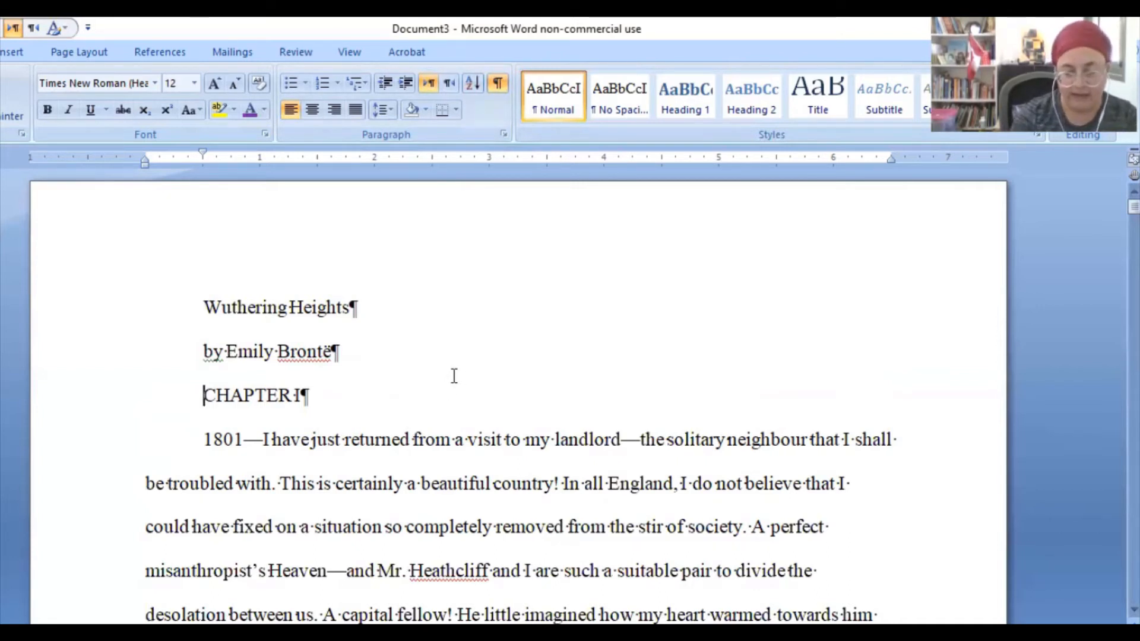
key(BackSpace)
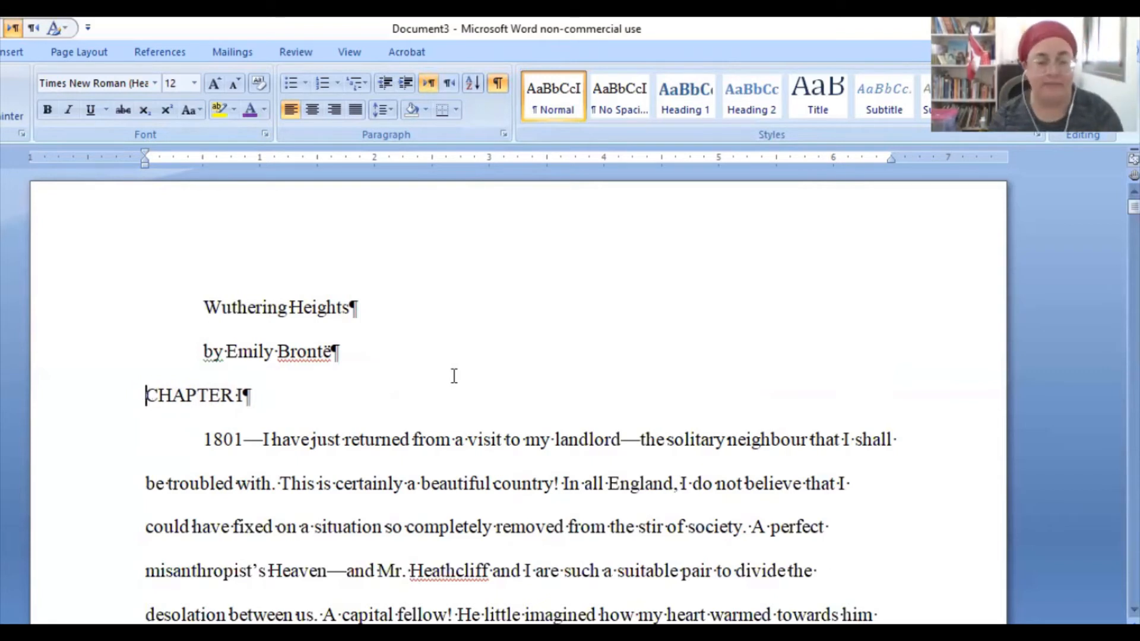
click(313, 112)
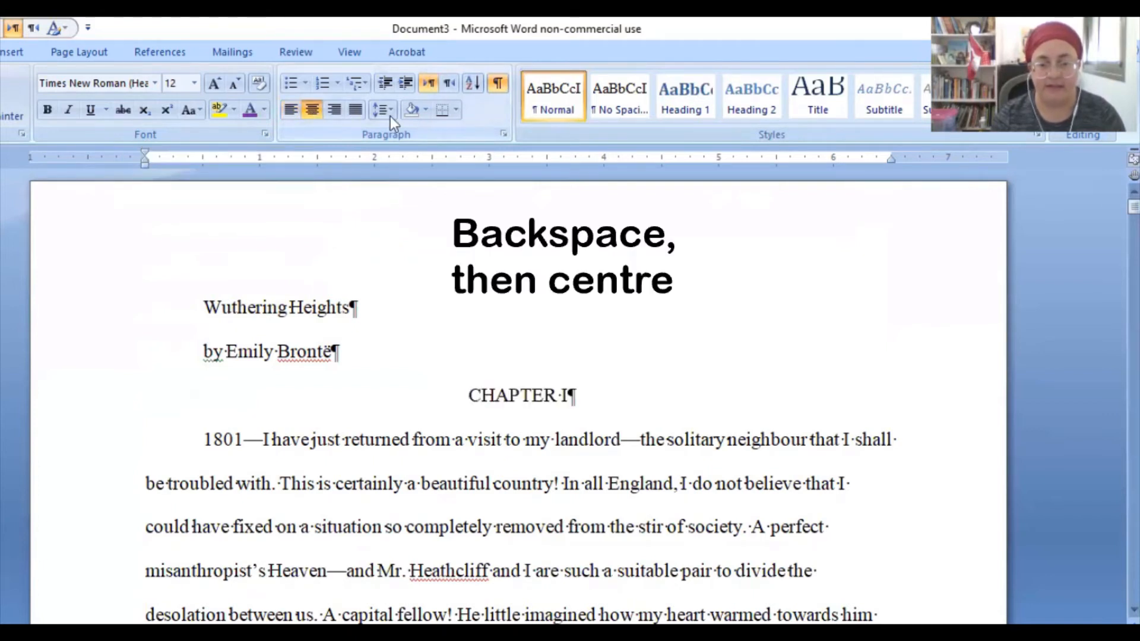
Step: Make the whole CHAPTER I heading bold and underlined, and increase its font size to 14
click(66, 414)
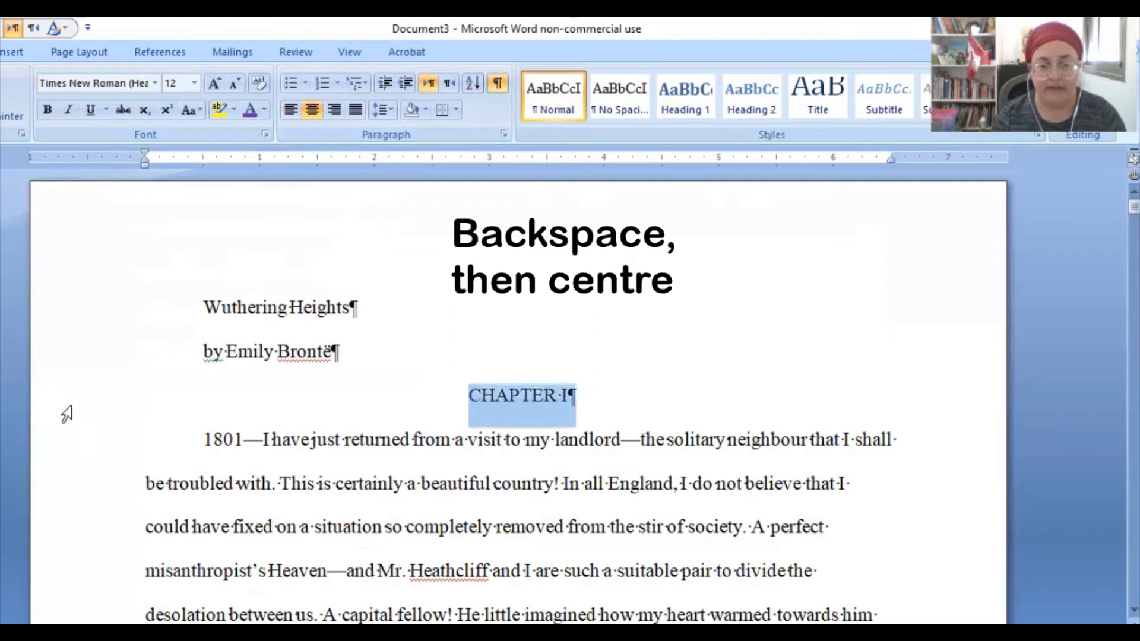
click(48, 110)
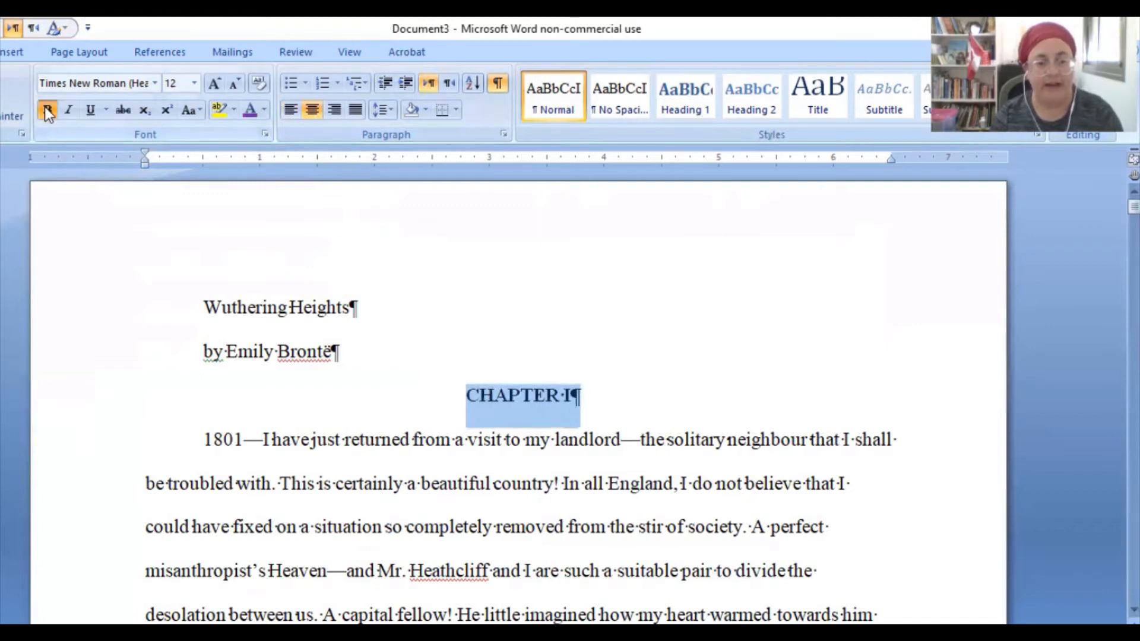
click(213, 83)
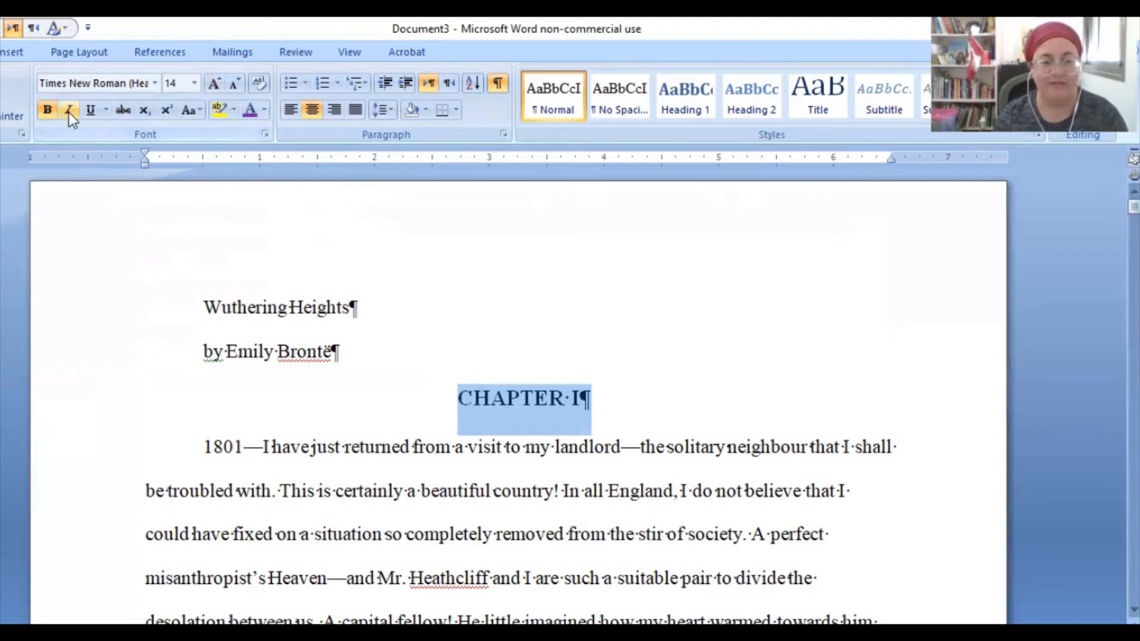
click(91, 109)
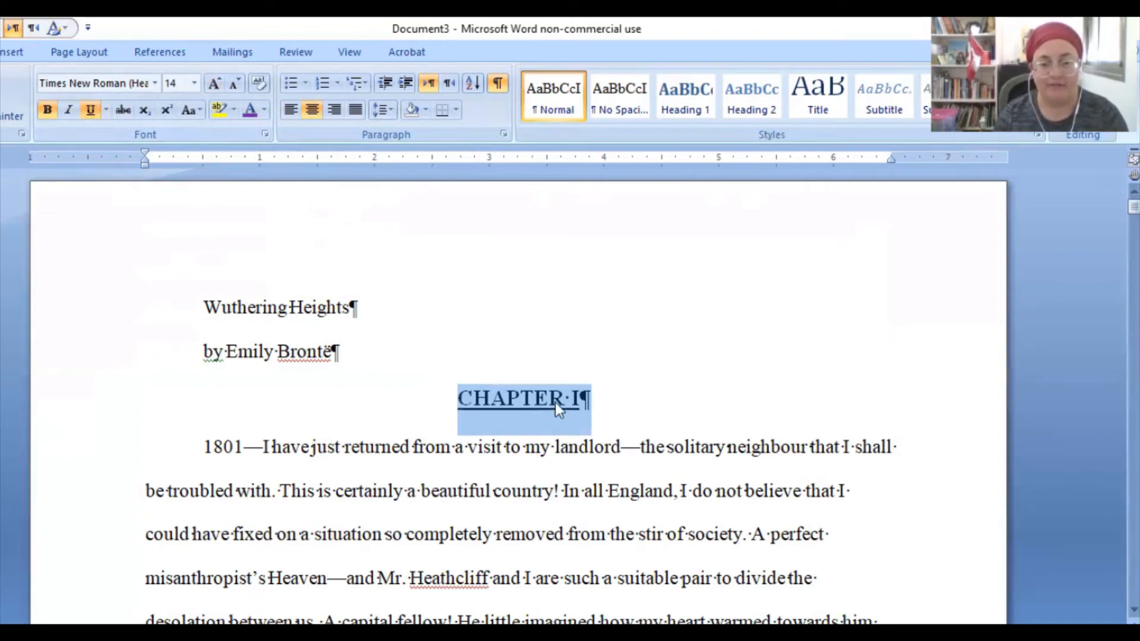
Step: Update the Heading 1 style to match the CHAPTER I heading, and check the heading on the page
click(536, 399)
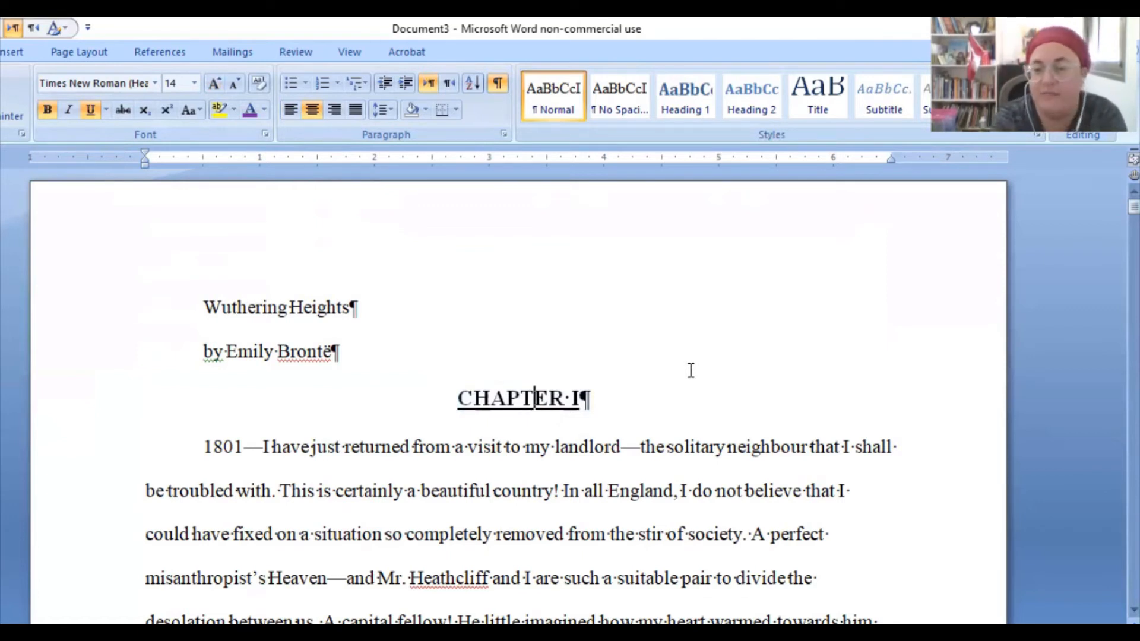
click(582, 399)
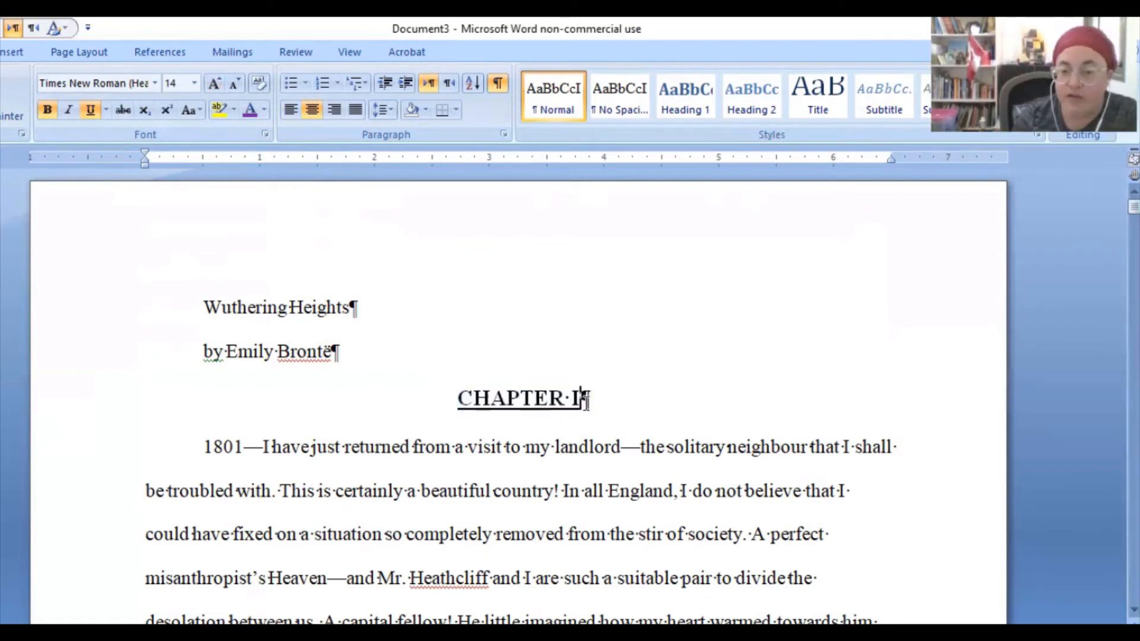
click(495, 400)
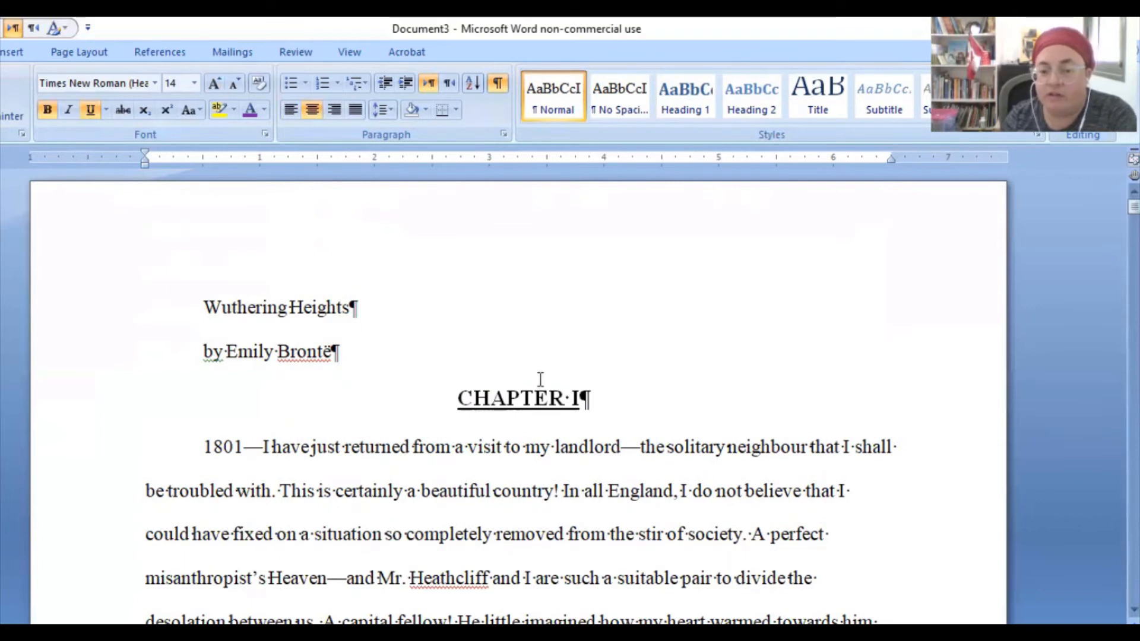
right_click(689, 106)
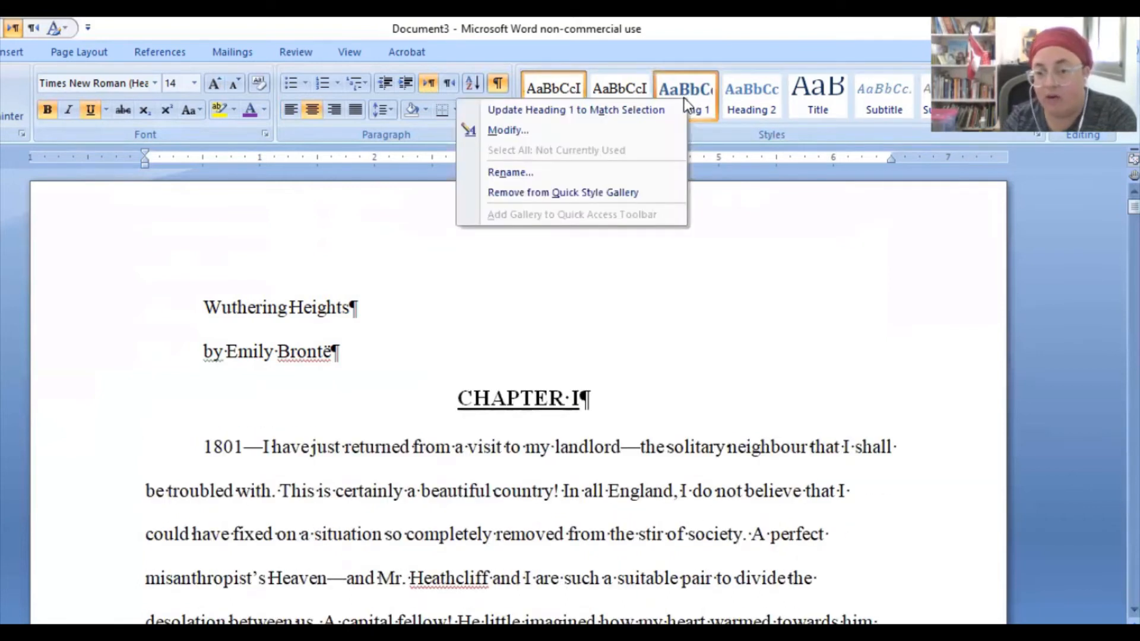
click(565, 112)
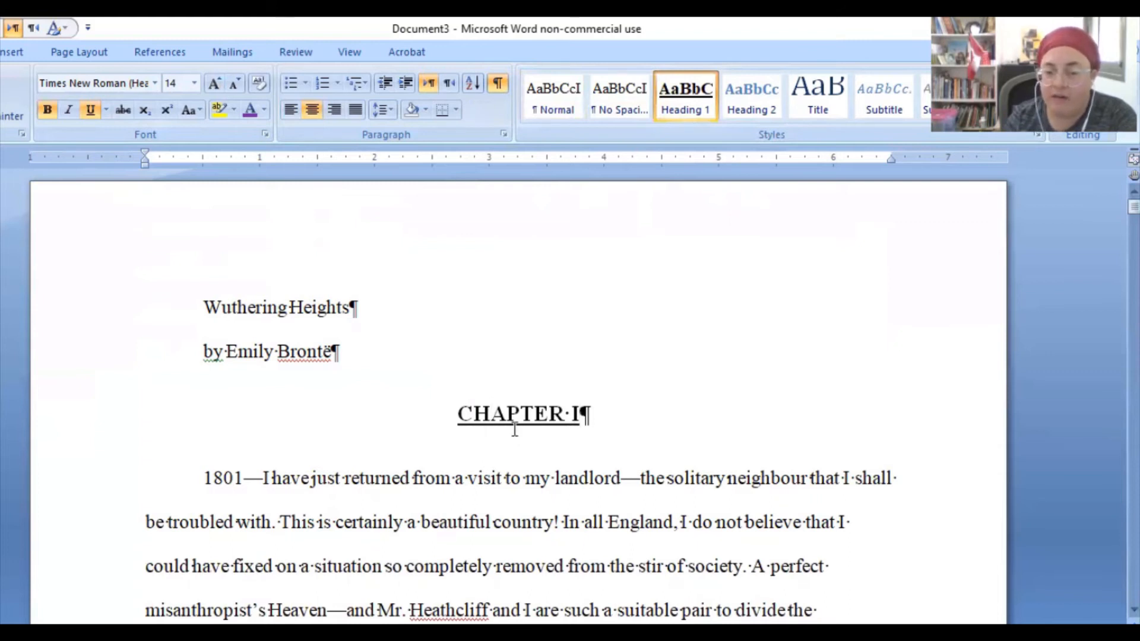
click(450, 425)
scroll(687, 431, down, 2)
scroll(689, 429, up, 2)
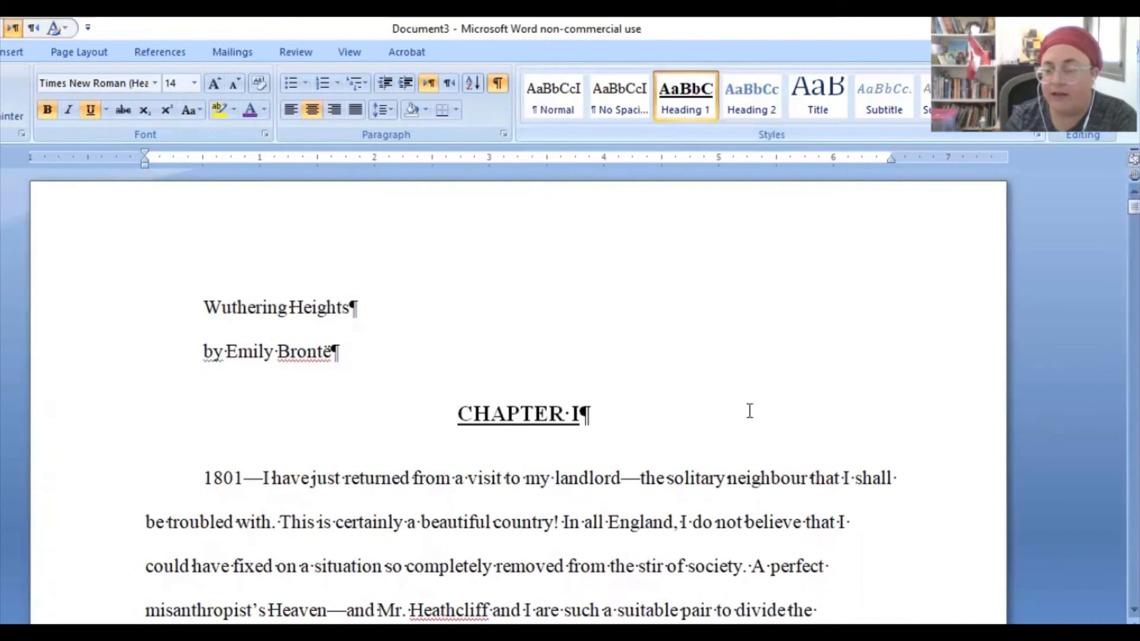
scroll(726, 395, down, 5)
scroll(726, 392, up, 3)
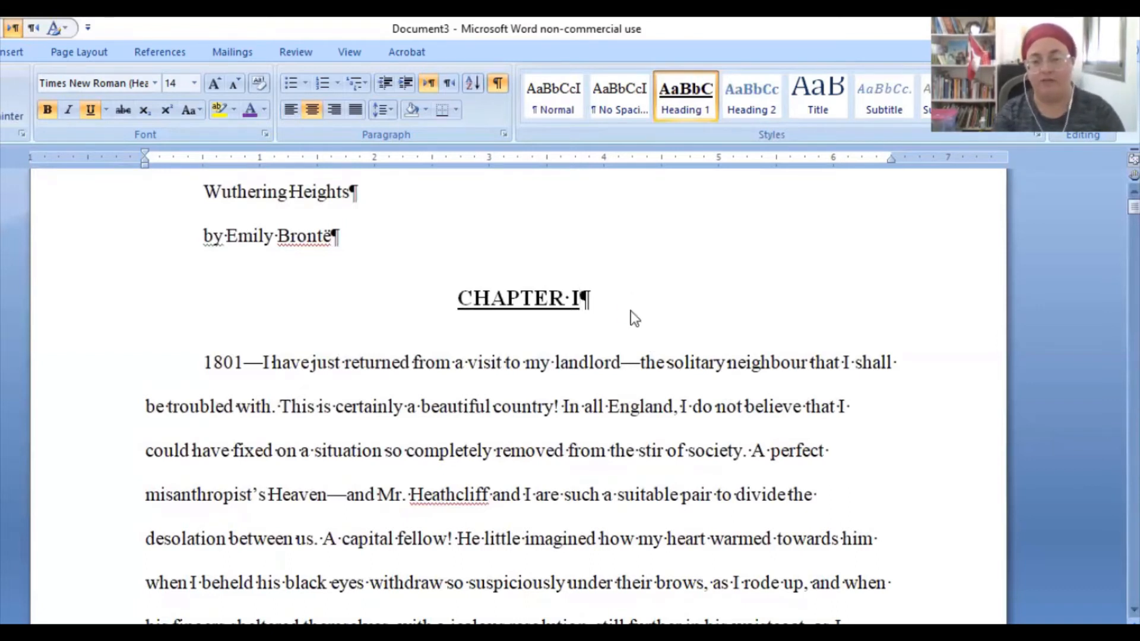
Step: Find the next occurrence of "chapter" and apply the Heading 1 style to the CHAPTER II line
key(ctrl+f)
text(chapter)
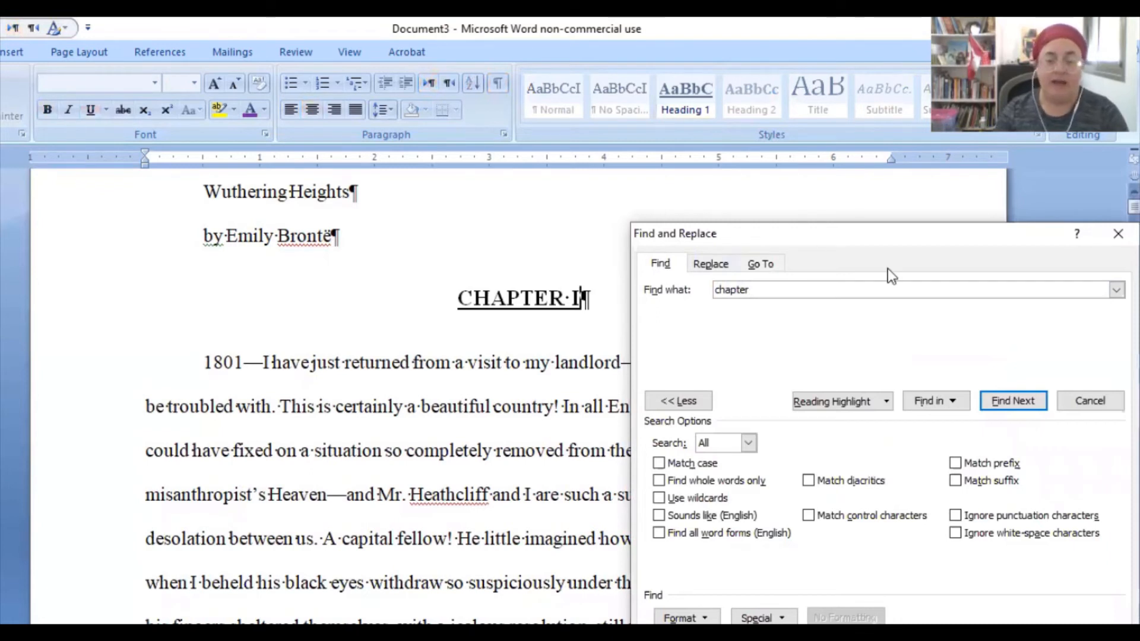
key(Escape)
key(ctrl+f)
text(chapter)
key(Return)
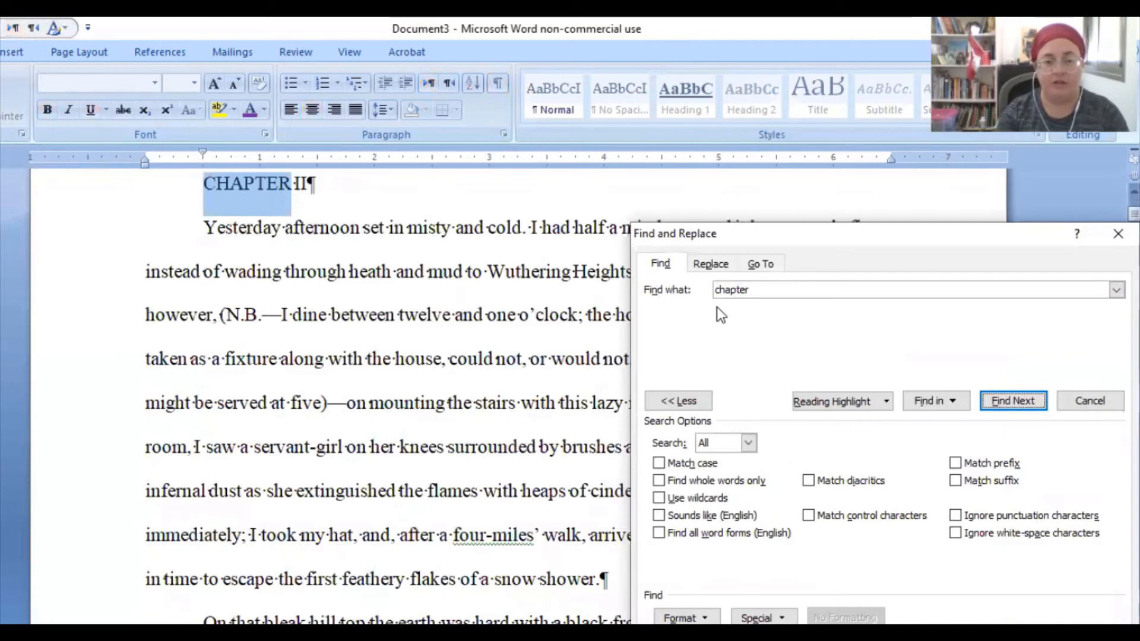
key(Escape)
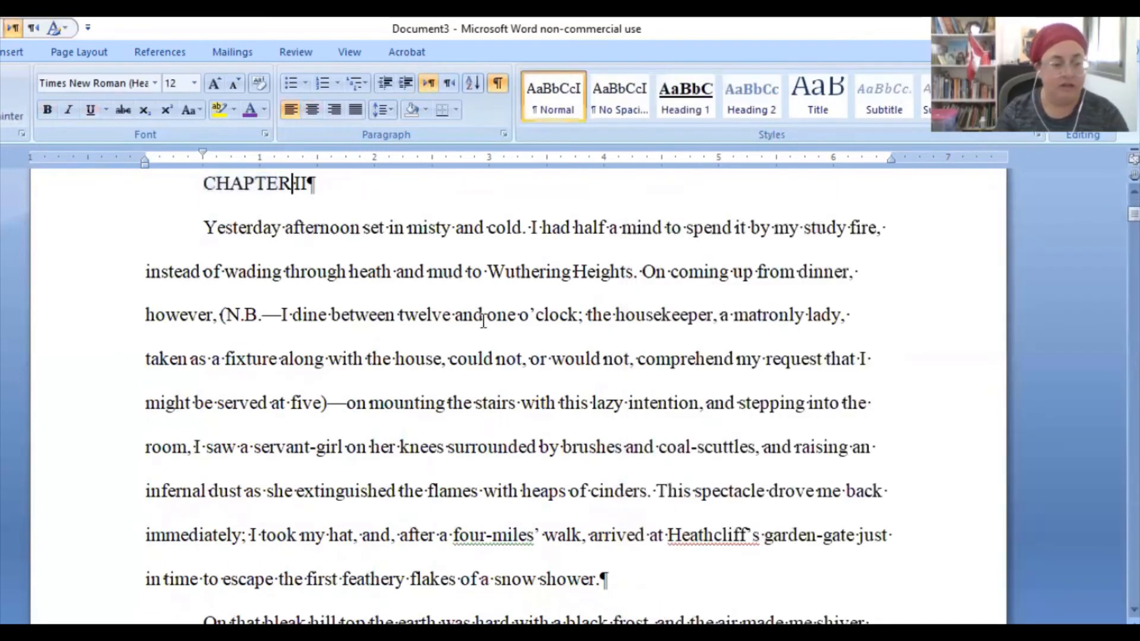
scroll(451, 352, up, 2)
click(445, 353)
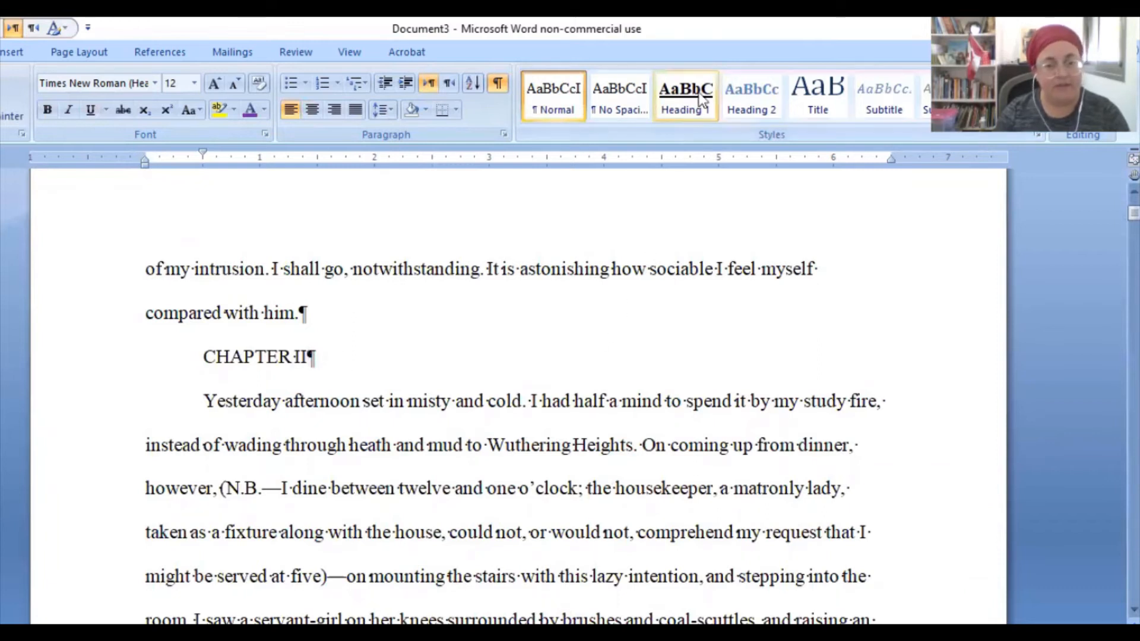
click(685, 105)
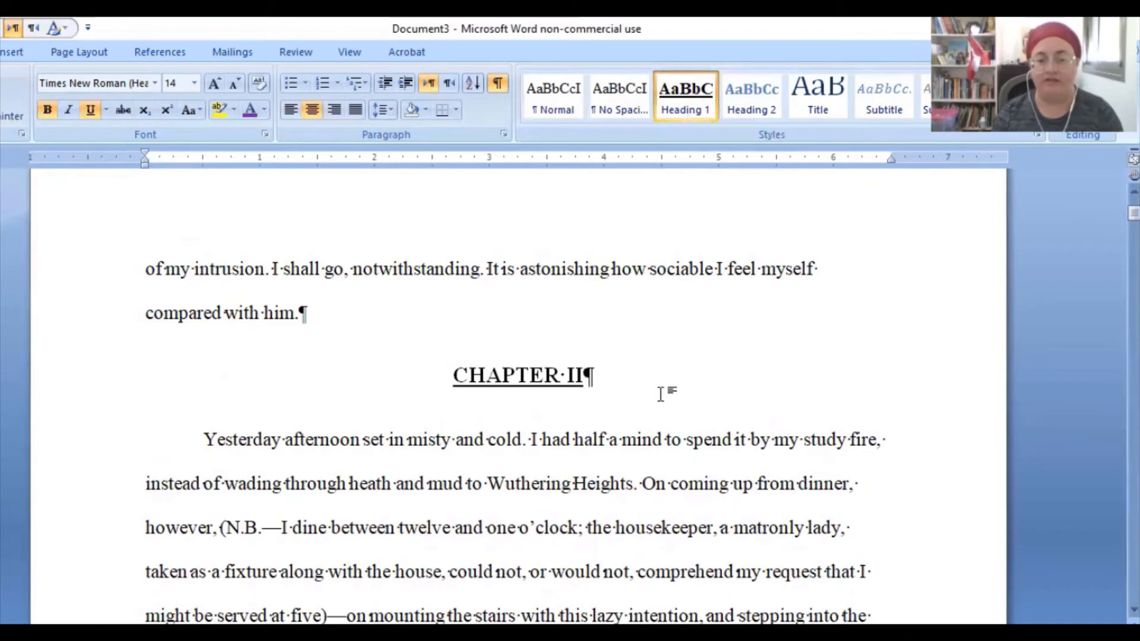
Step: Find the next "chapter" and apply the Heading 1 style to the CHAPTER III line
key(ctrl+f)
key(Return)
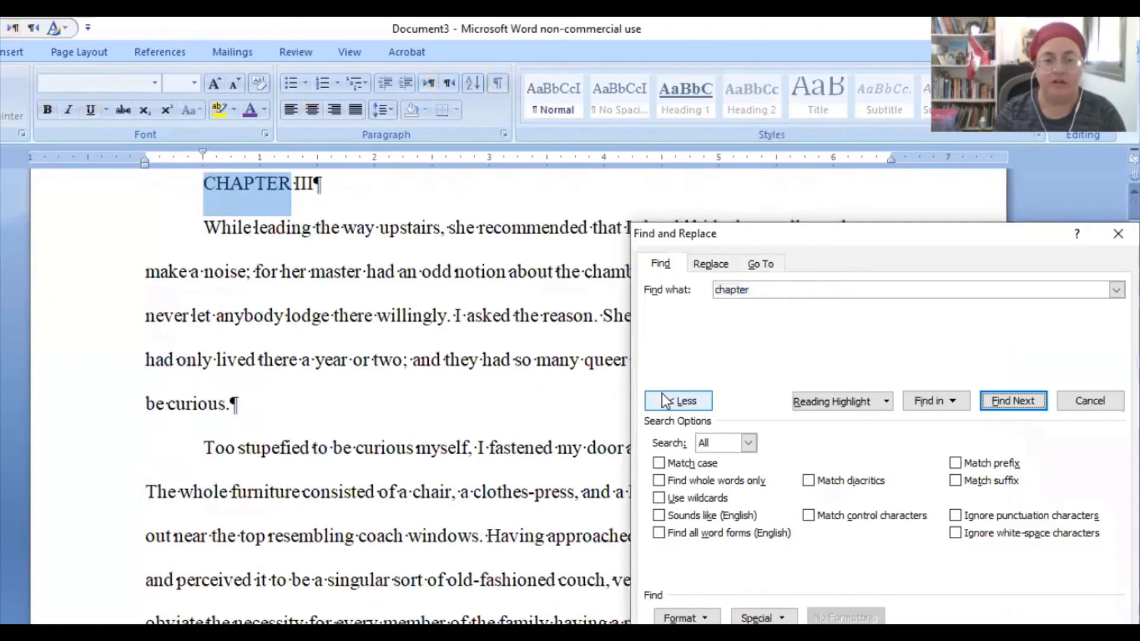
key(Escape)
click(488, 195)
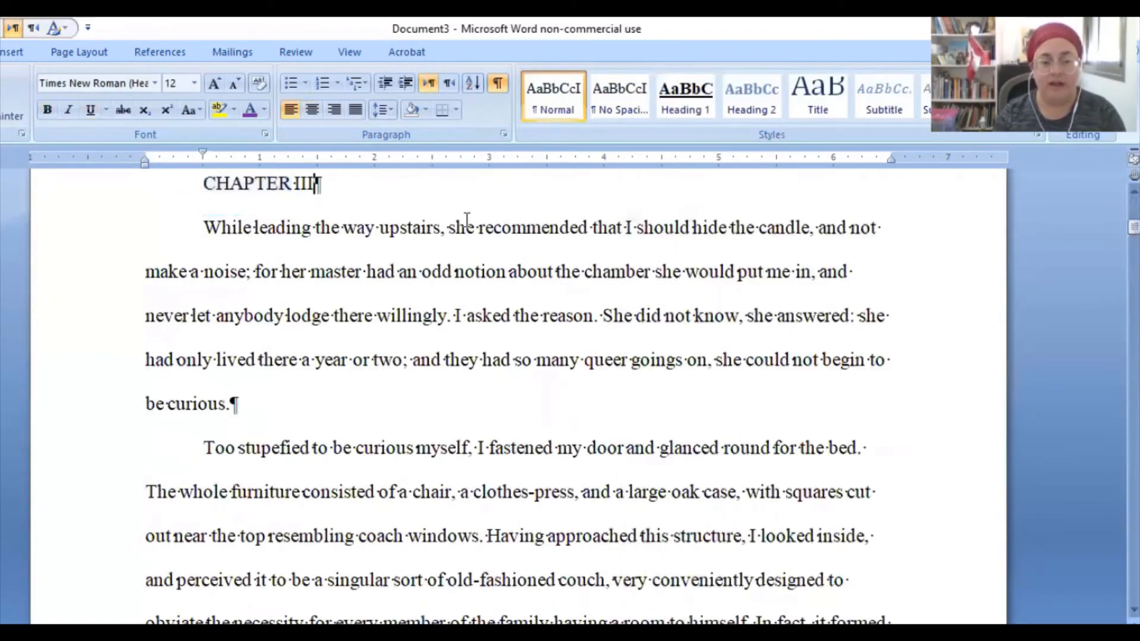
click(683, 95)
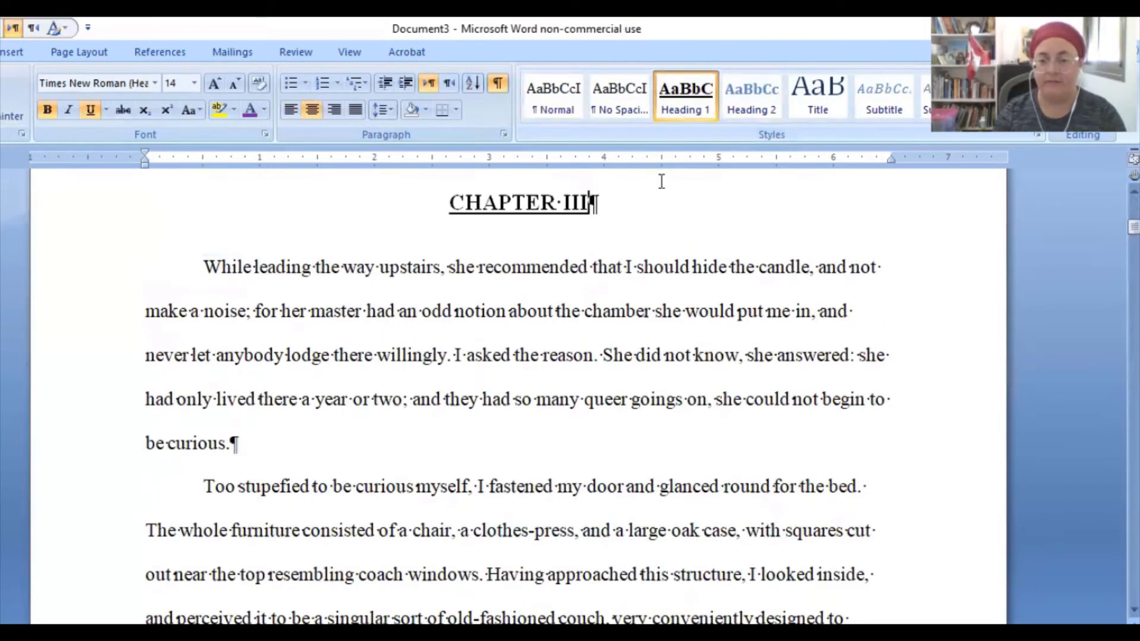
Step: Search for "chapter " with a trailing space and apply the Heading 1 style to the CHAPTER IV line
key(ctrl+f)
text(chapter)
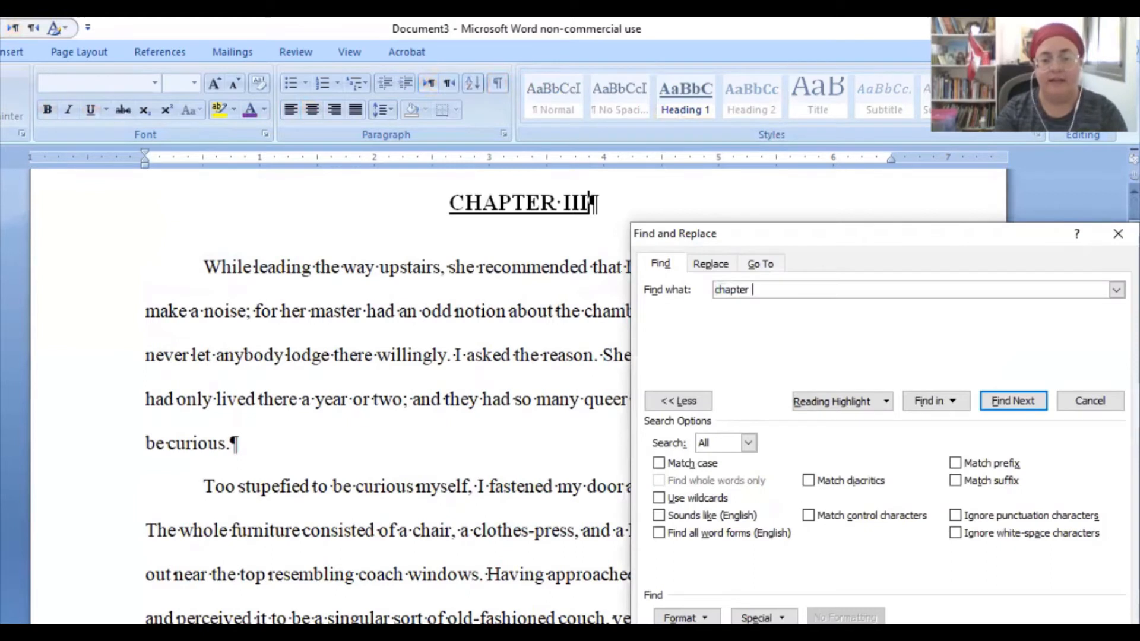
key(Return)
key(Return)
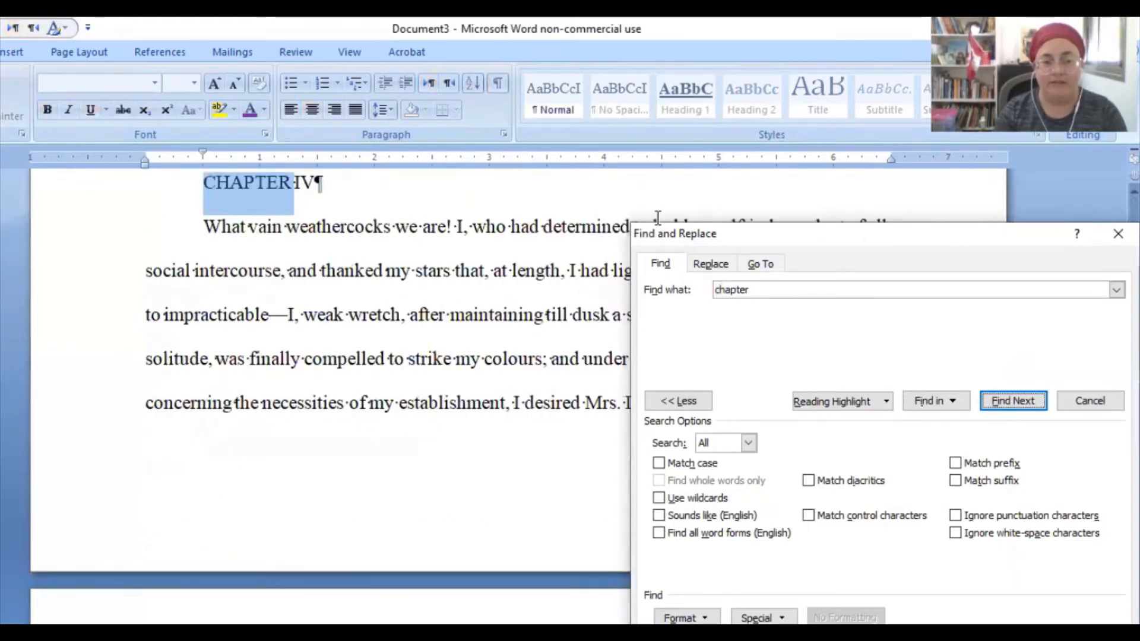
key(Escape)
click(682, 95)
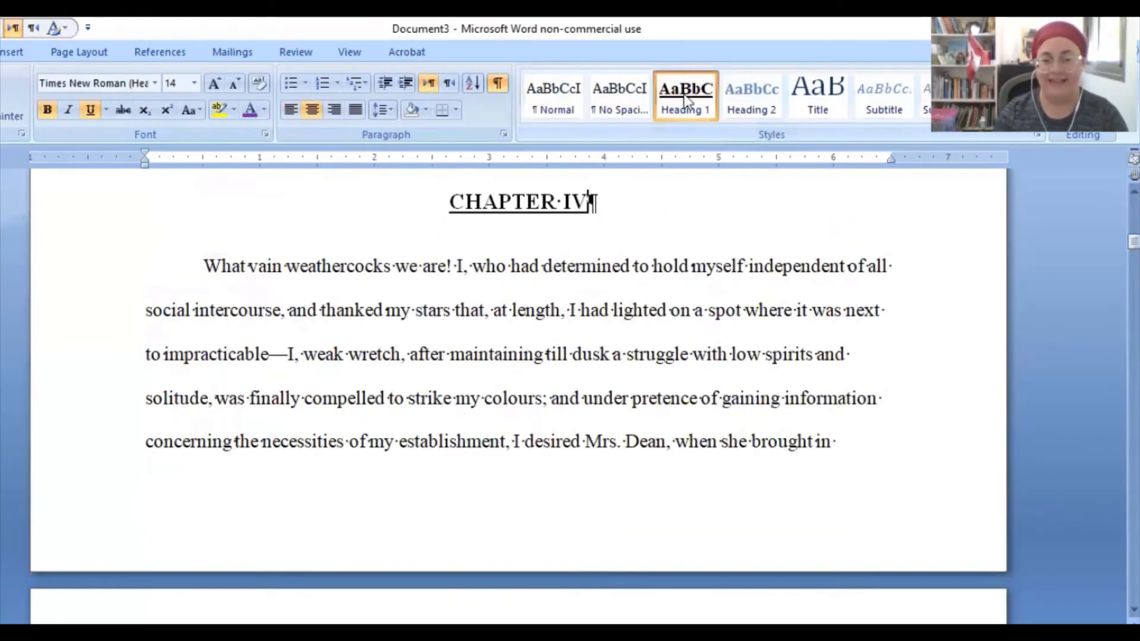
Step: Find the next chapter heading and apply the Heading 1 style to the CHAPTER V line
key(ctrl+f)
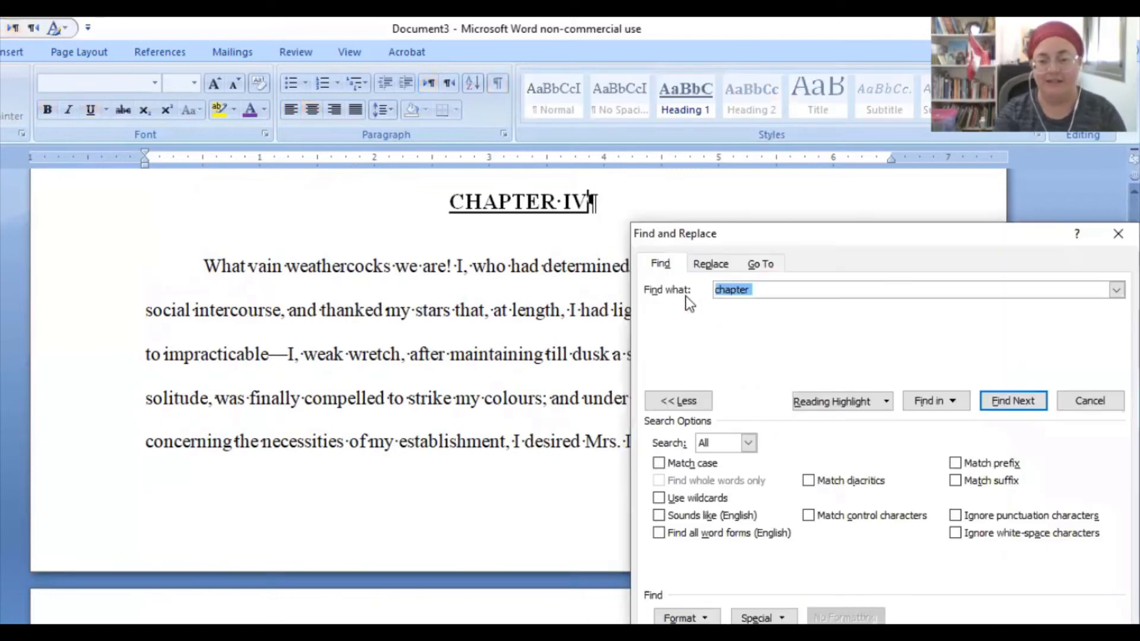
key(Return)
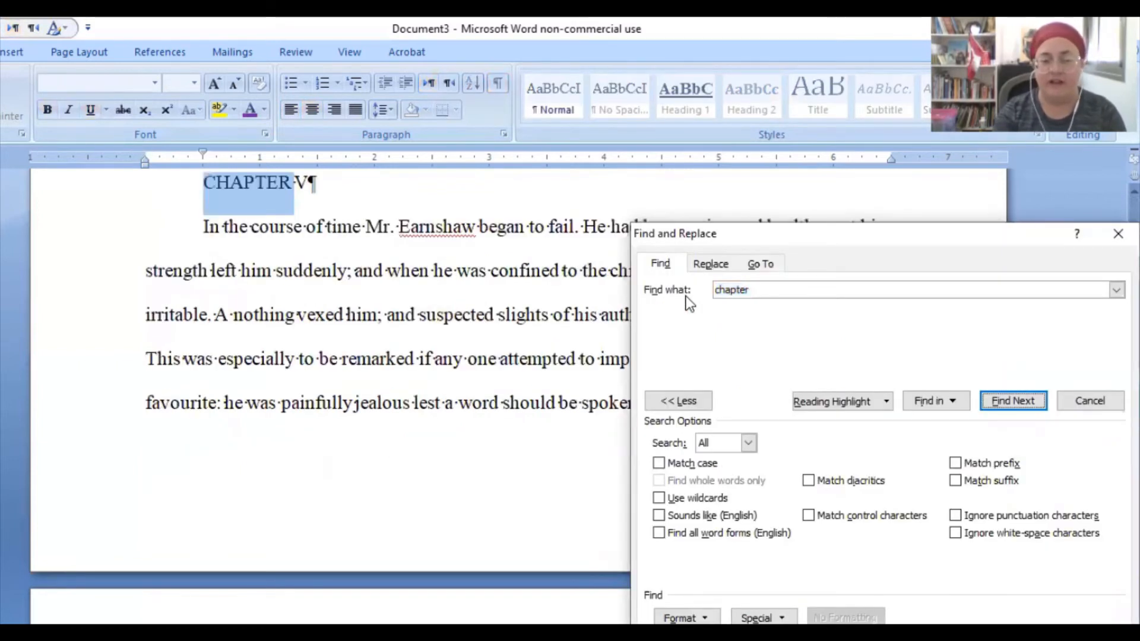
key(Escape)
click(694, 111)
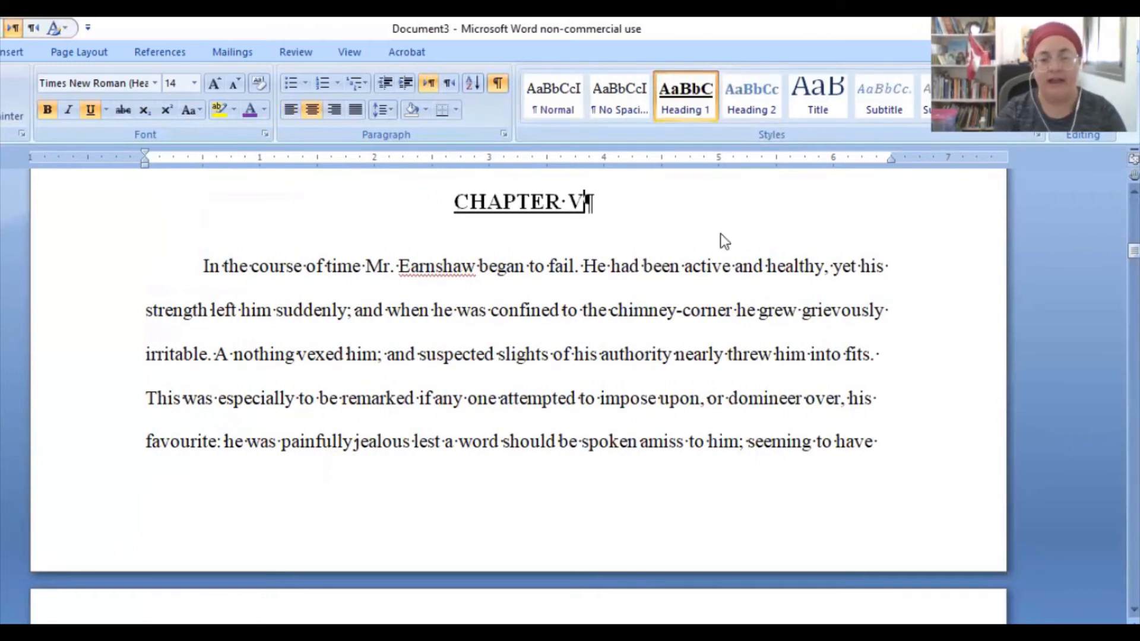
Step: Find the next chapter heading and apply the Heading 1 style to the CHAPTER VI line
key(ctrl+f)
key(Return)
key(Escape)
click(484, 204)
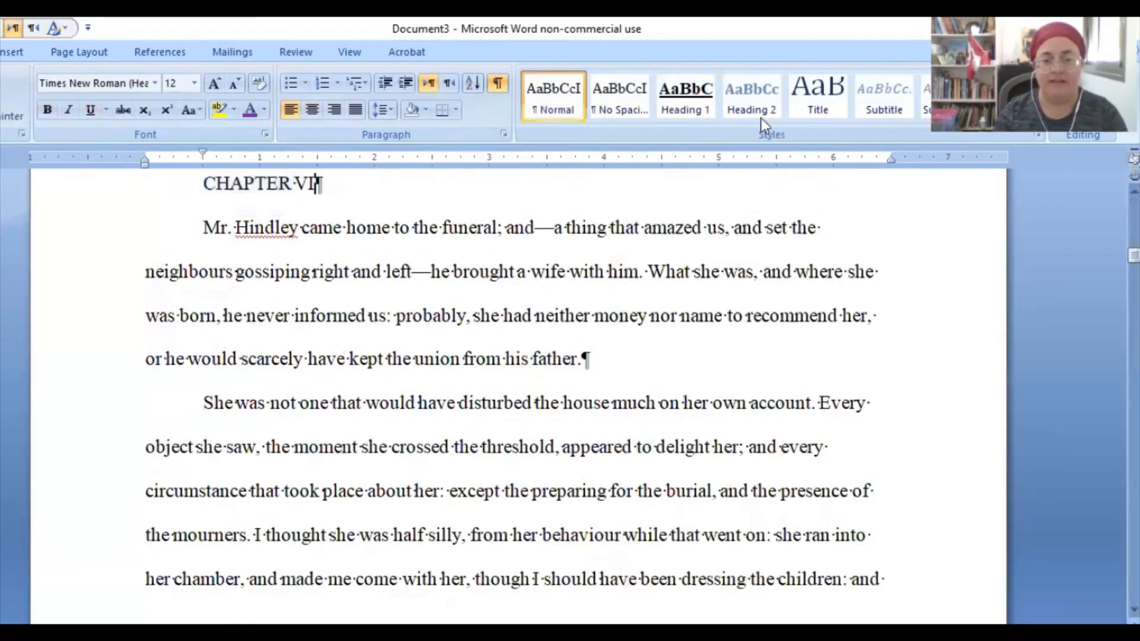
click(683, 95)
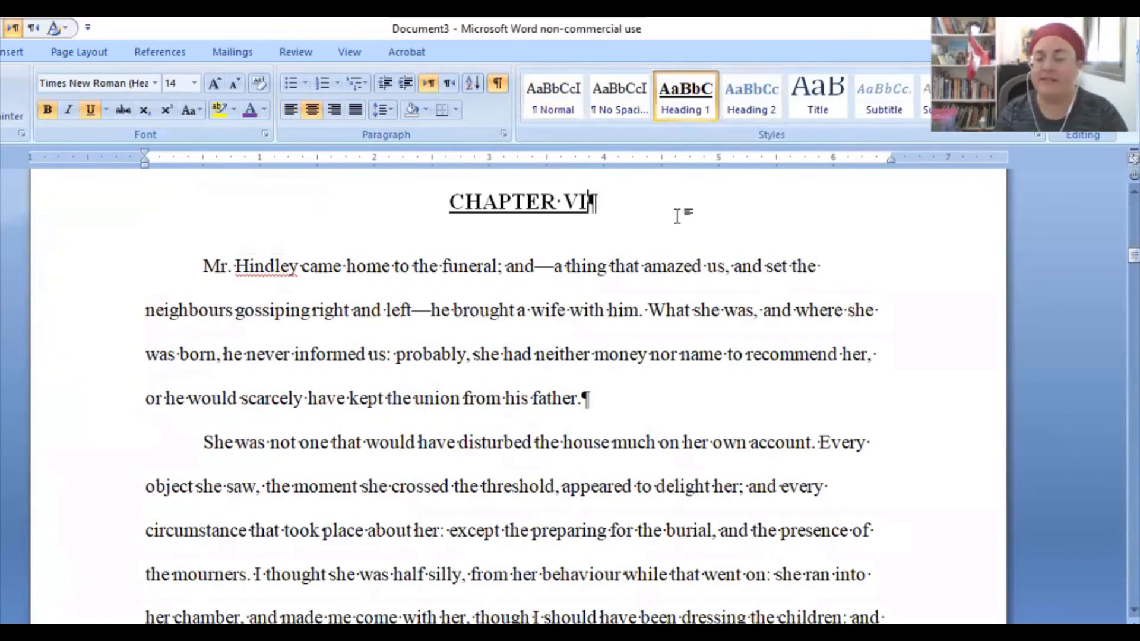
Step: Look over the text before CHAPTER VI, return to the document's start and examine the CHAPTER I heading
scroll(654, 283, up, 3)
scroll(653, 283, down, 2)
scroll(656, 280, up, 2)
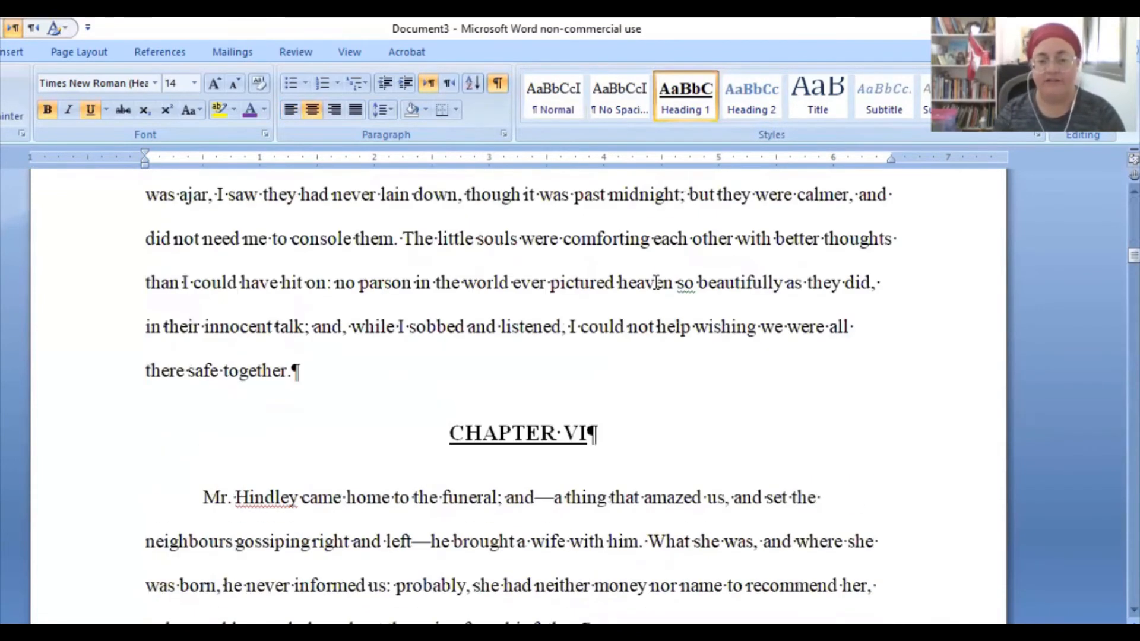
scroll(657, 282, up, 10)
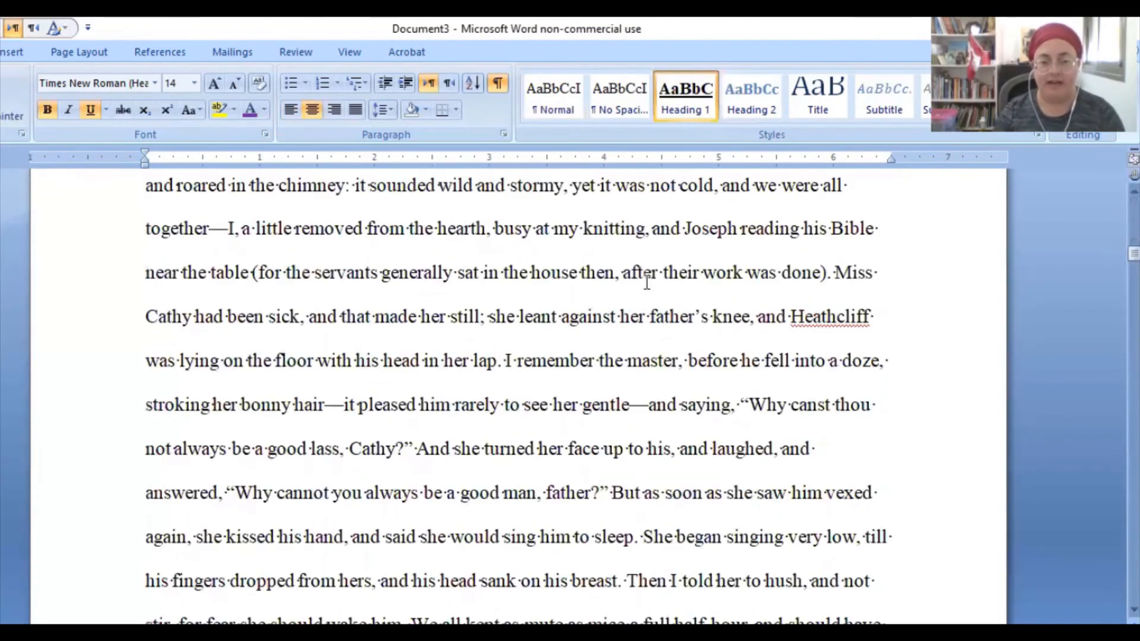
key(ctrl+Home)
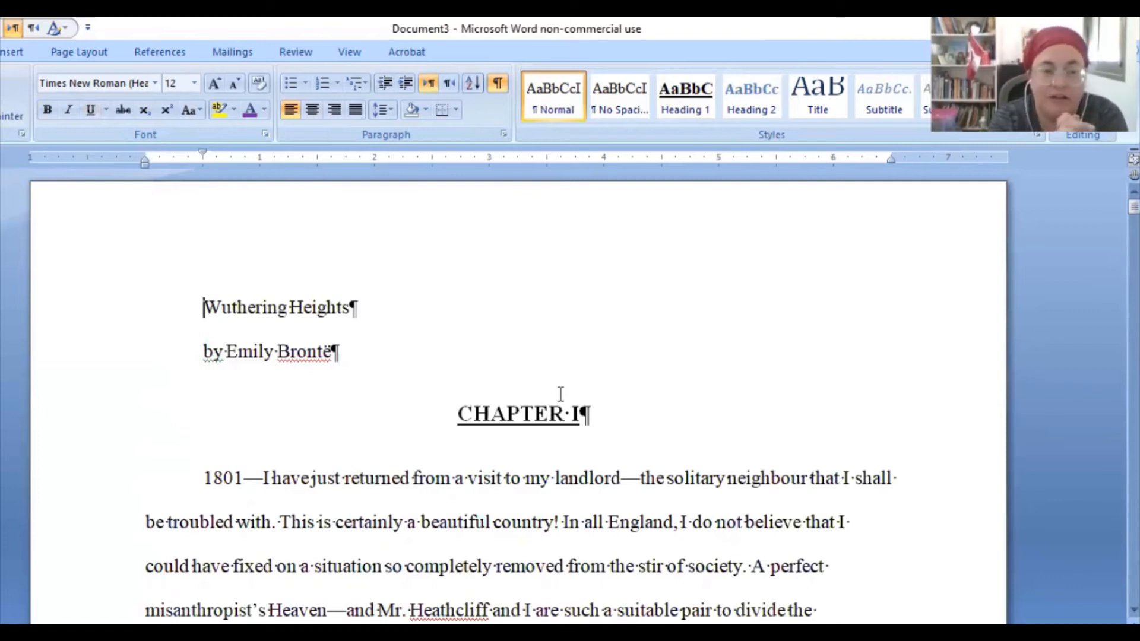
click(450, 414)
scroll(681, 416, down, 3)
scroll(605, 377, up, 3)
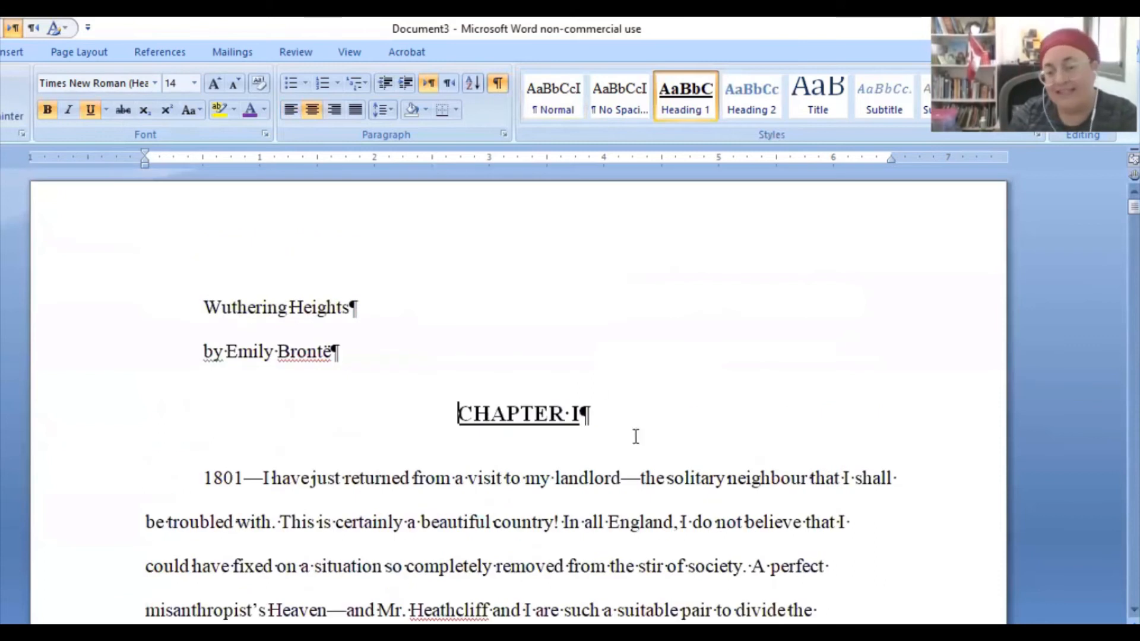
click(654, 425)
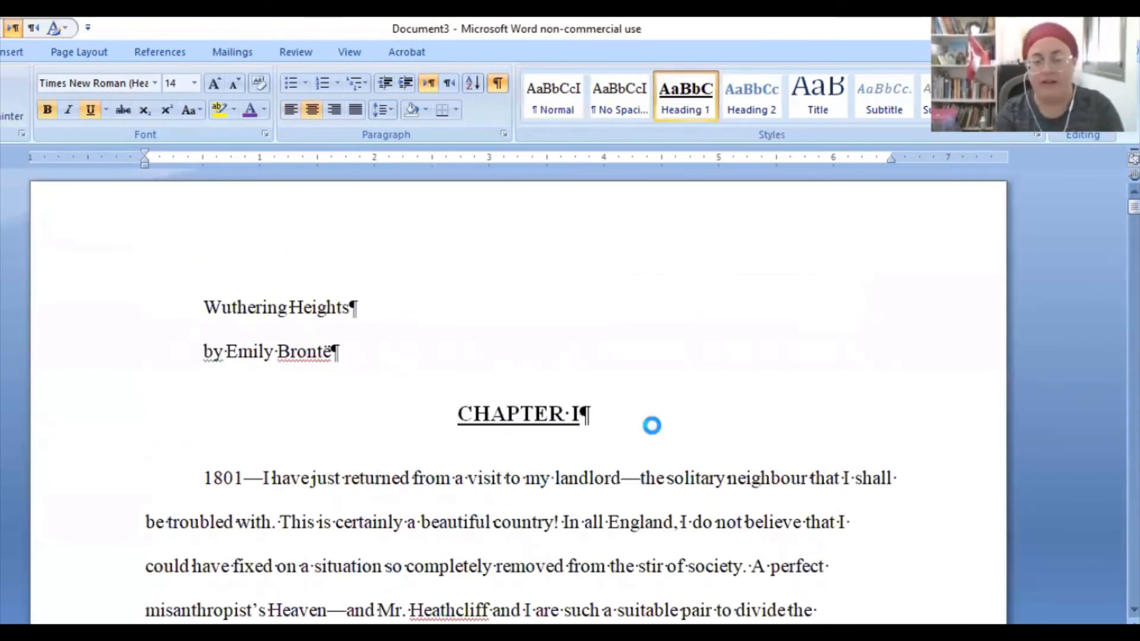
Step: Search for "chapter ii", look at the text around the match, and go to the next match
key(ctrl+f)
text(ii)
key(Return)
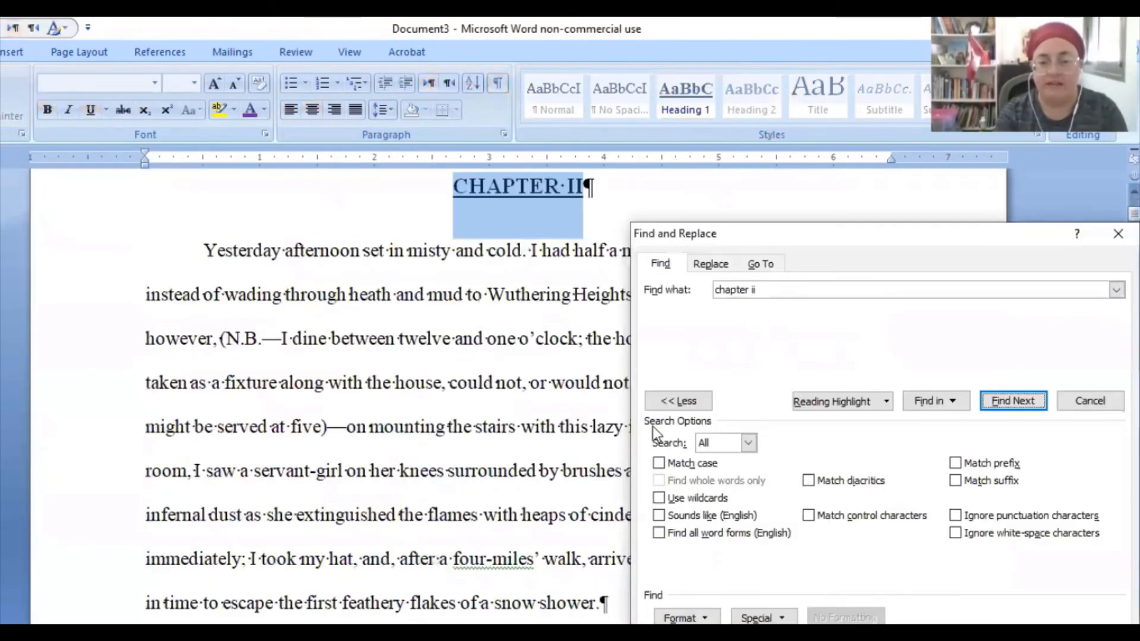
key(Escape)
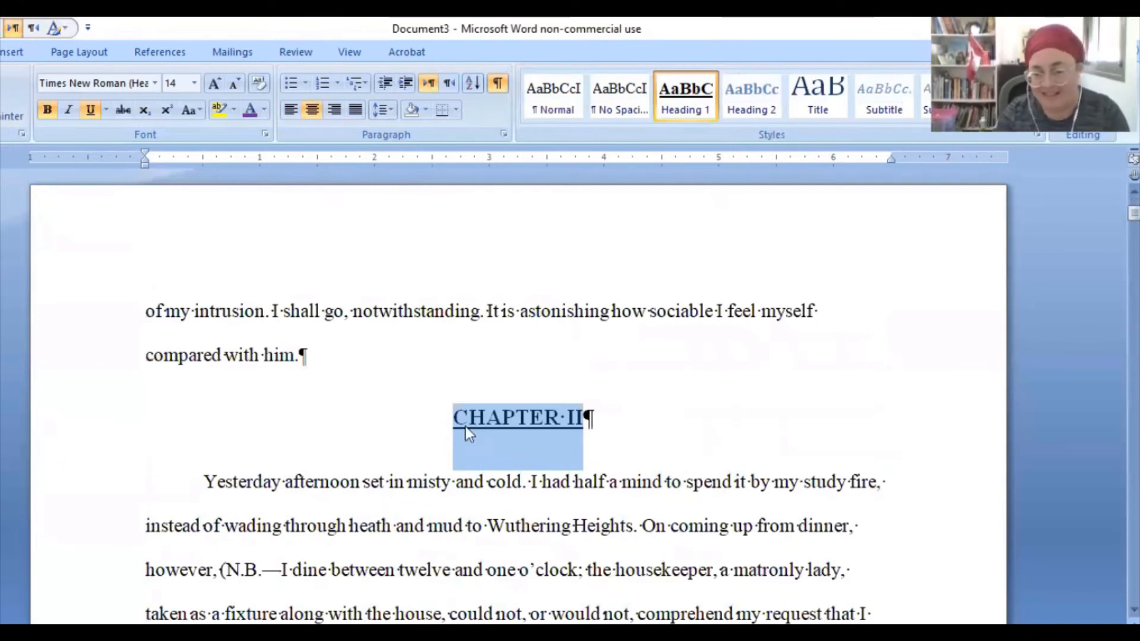
key(ctrl+f)
key(Return)
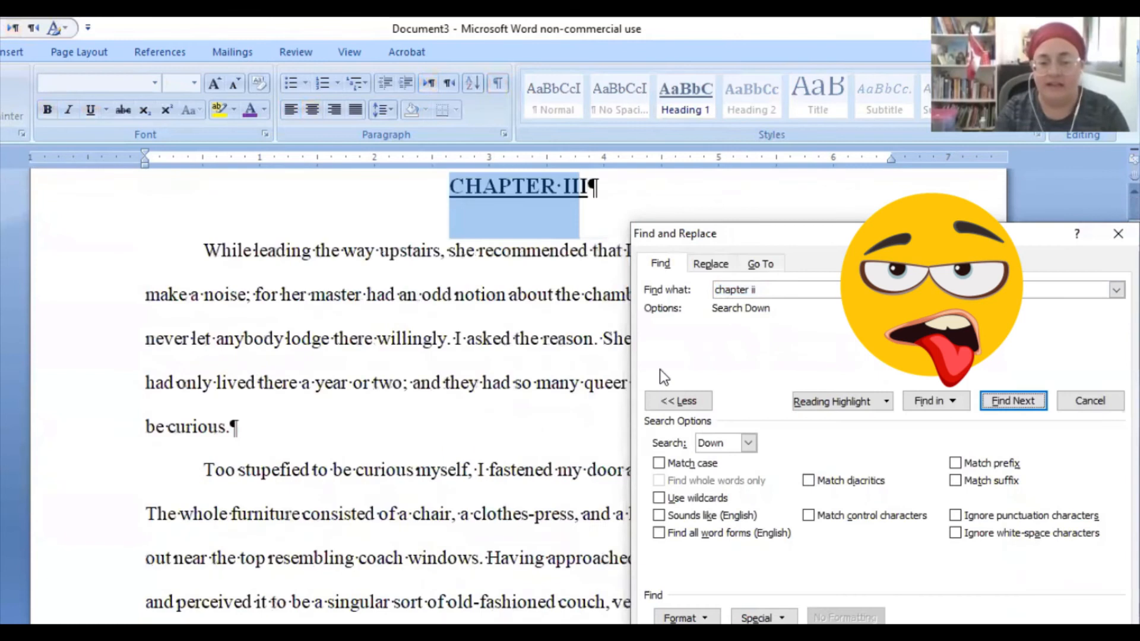
Step: Close the search and look over the text around the CHAPTER III heading
key(Escape)
scroll(674, 351, up, 2)
scroll(674, 351, down, 2)
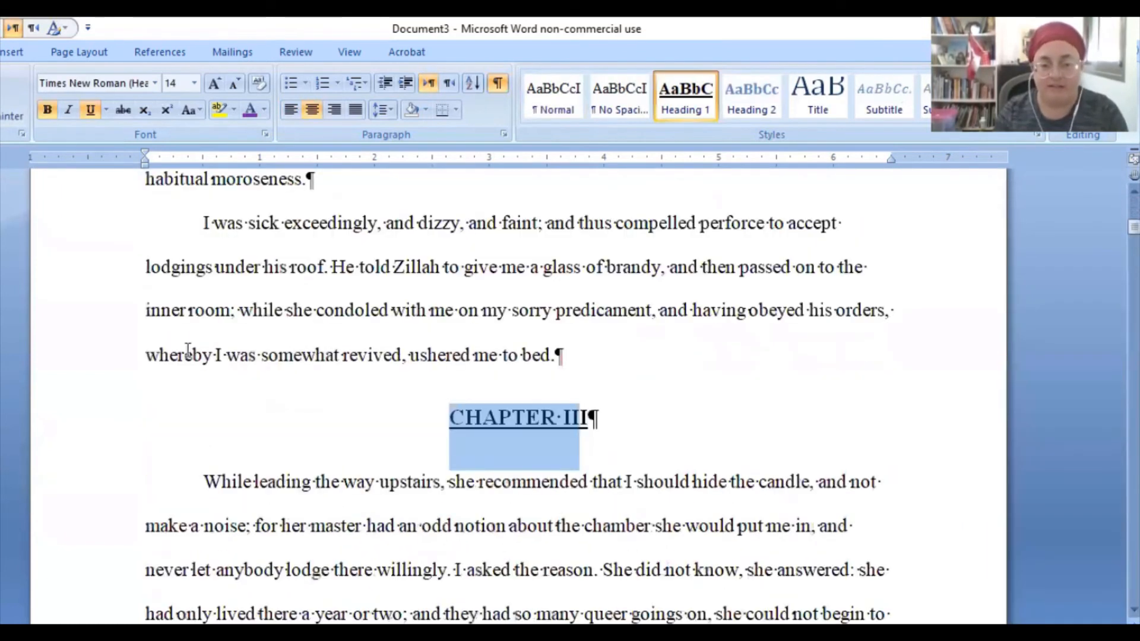
click(663, 361)
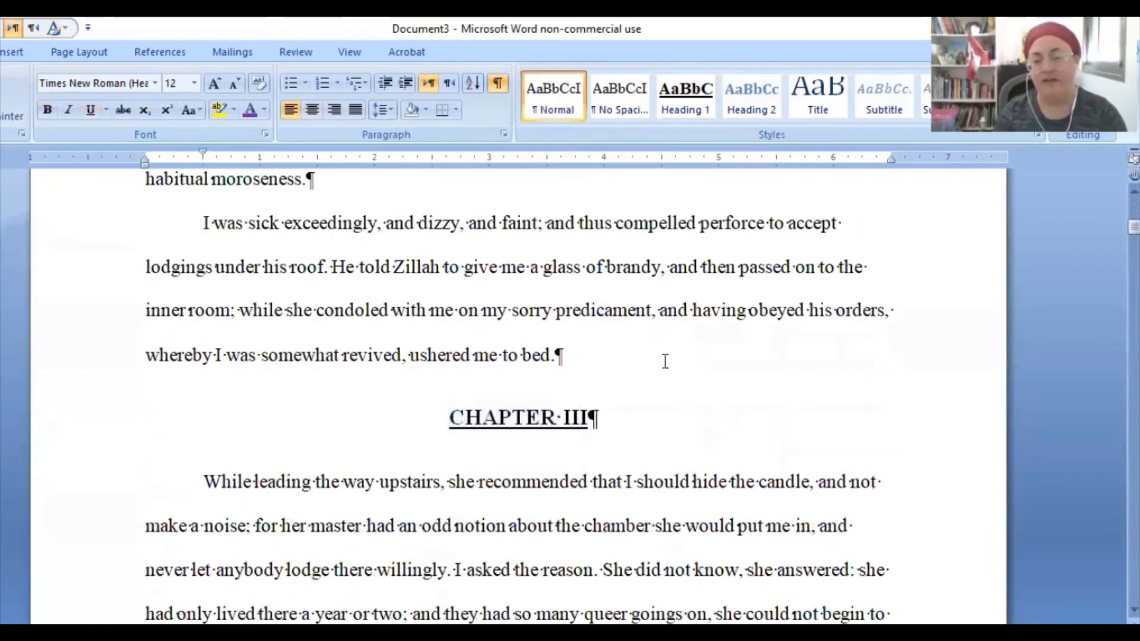
Step: Return to the document's start and insert a page break before the CHAPTER I heading
key(ctrl+Home)
click(456, 418)
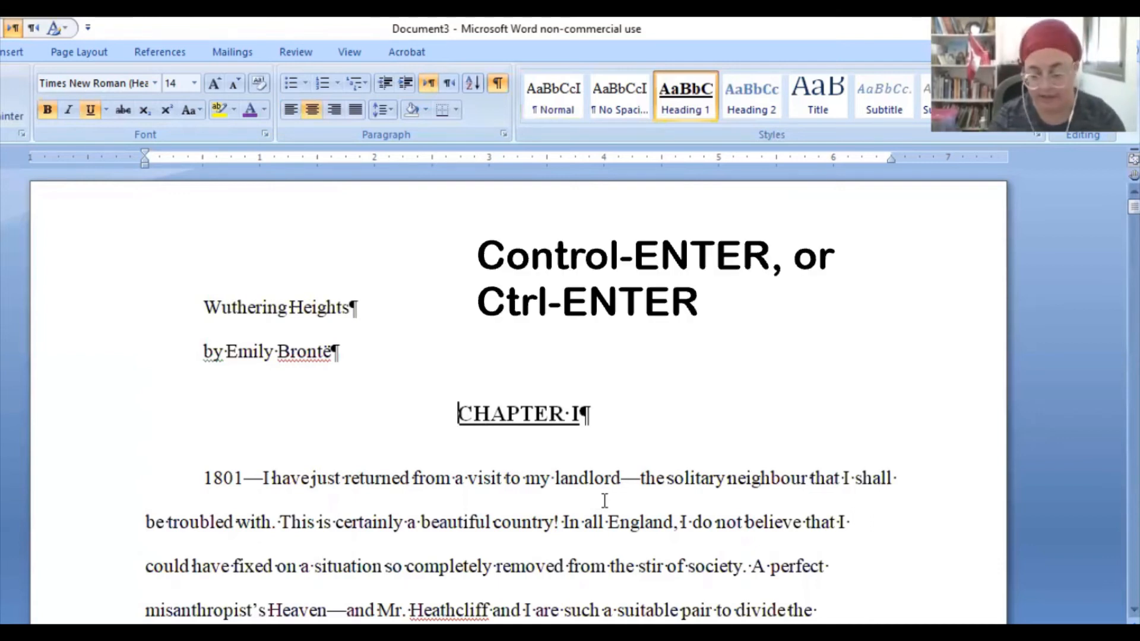
key(ctrl+Return)
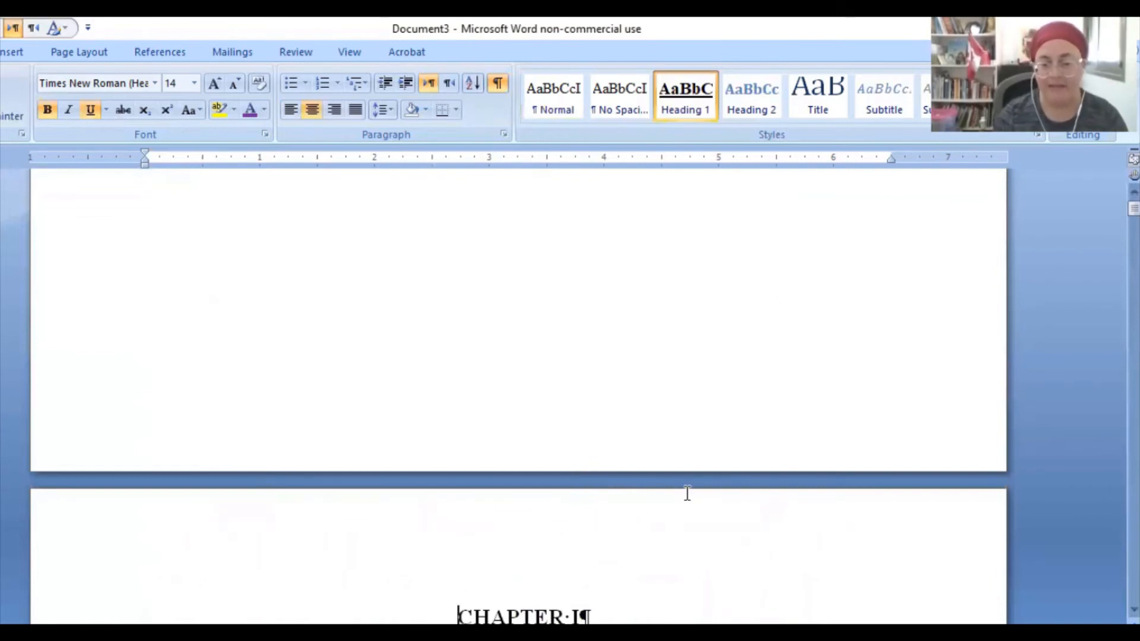
scroll(687, 495, up, 2)
scroll(687, 494, up, 15)
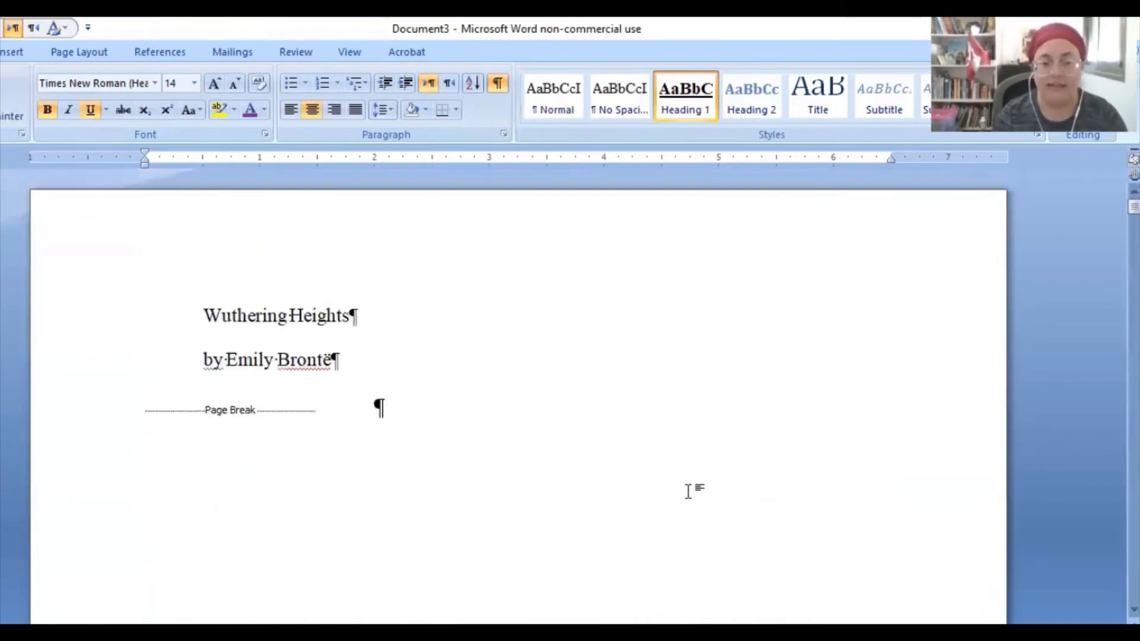
Step: Examine the page break line below the author line with the formatting marks shown, hidden and shown again
click(362, 410)
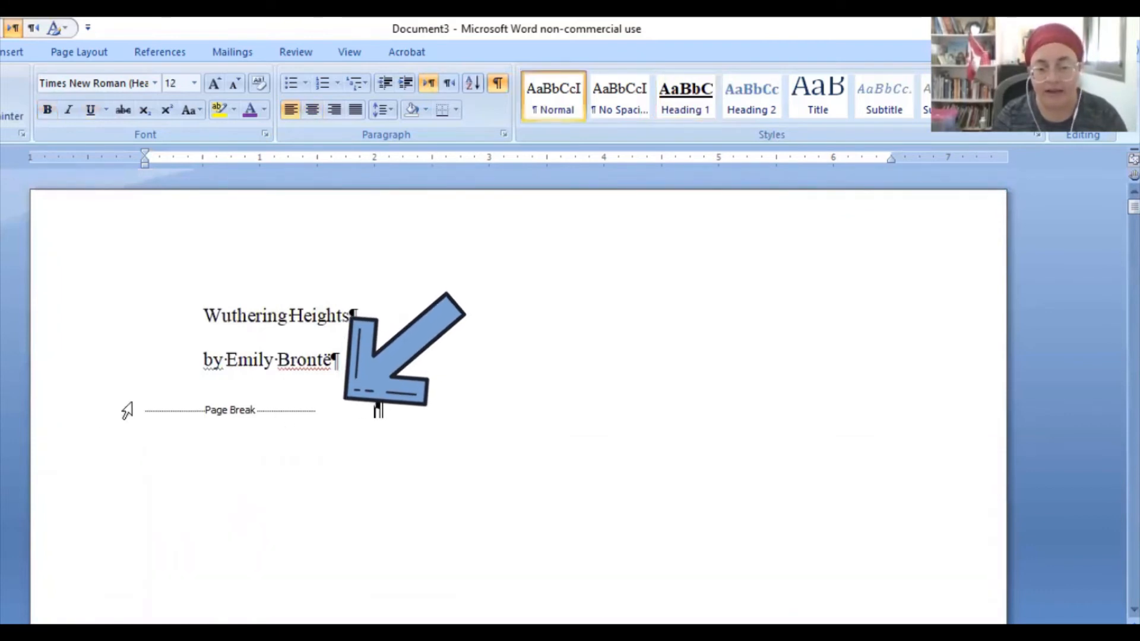
click(88, 414)
click(221, 410)
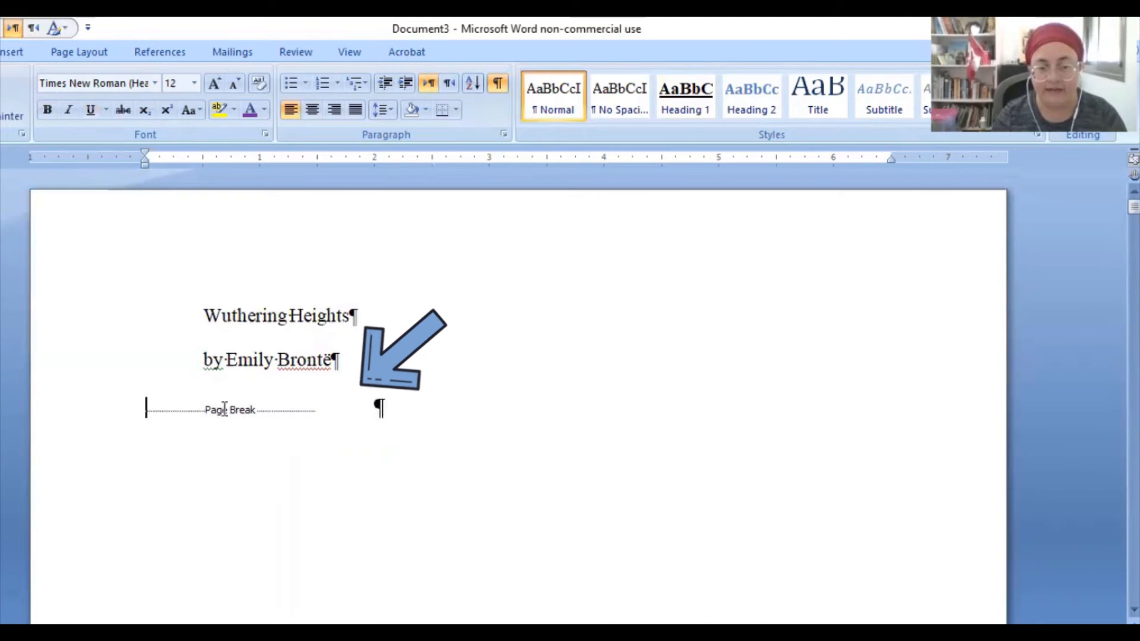
click(498, 84)
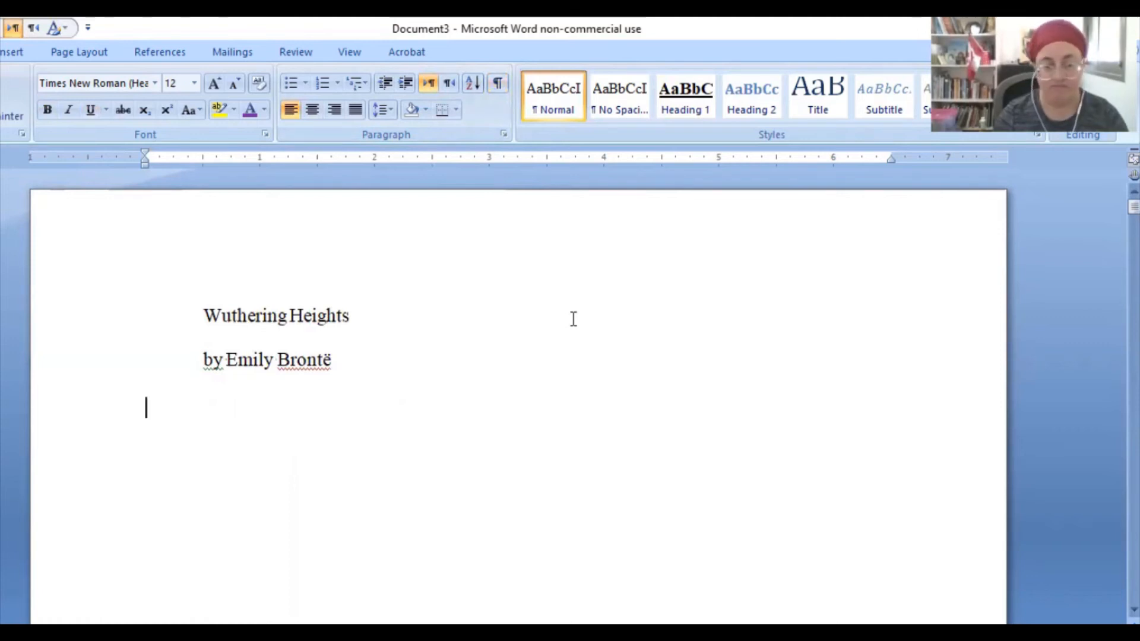
click(496, 84)
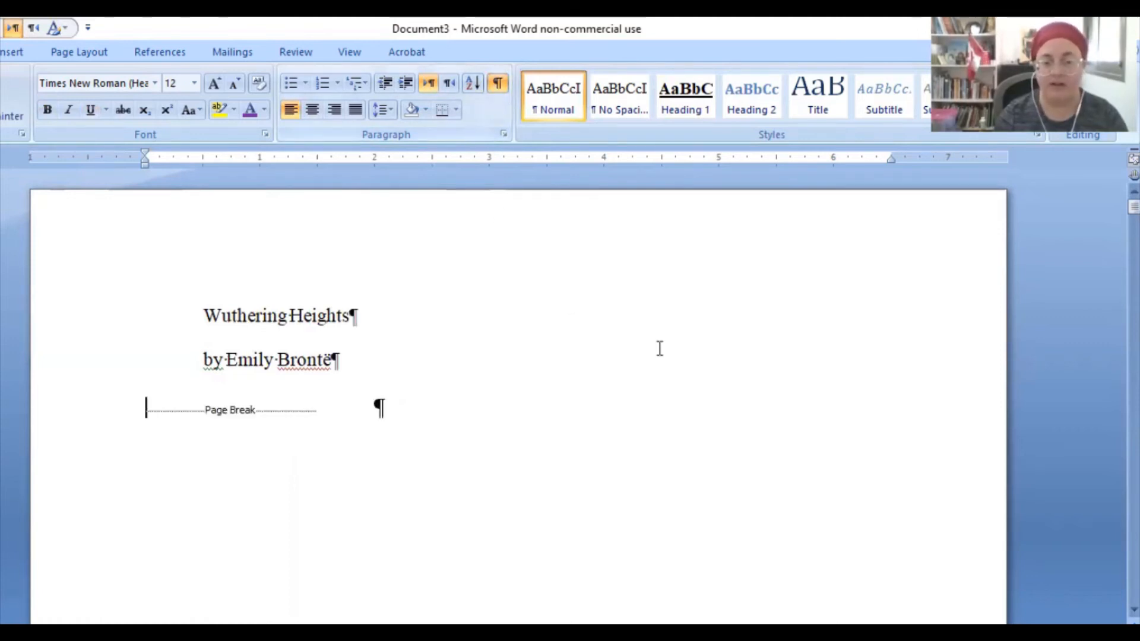
Step: Find the CHAPTER II heading and insert a page break before it
scroll(673, 458, down, 15)
click(632, 386)
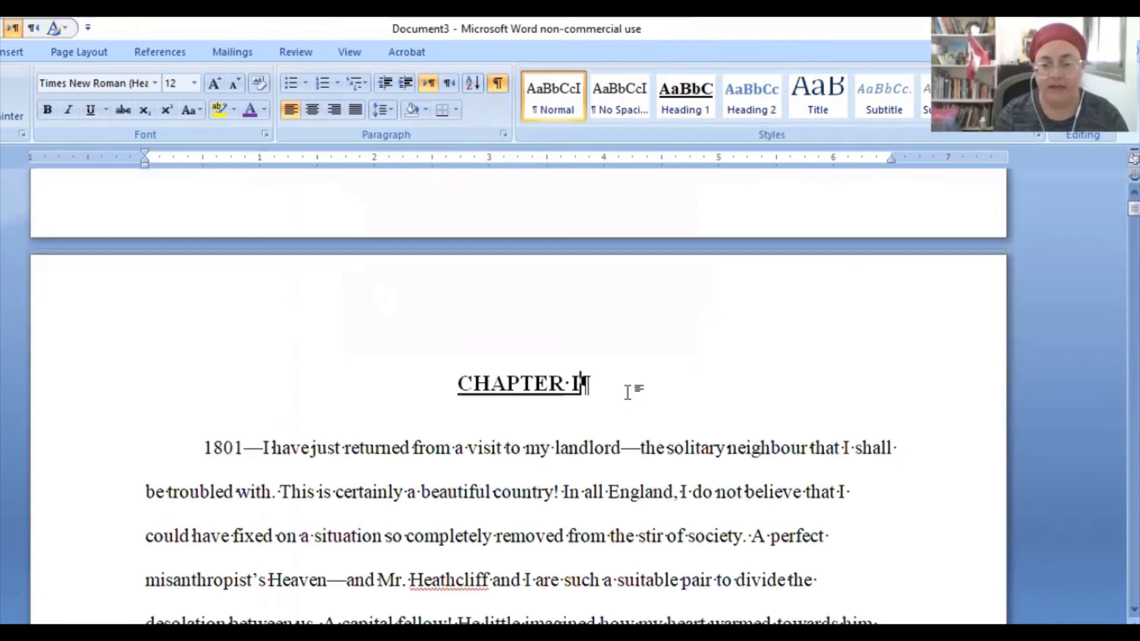
key(ctrl+f)
key(End)
text(ii)
key(Return)
key(Escape)
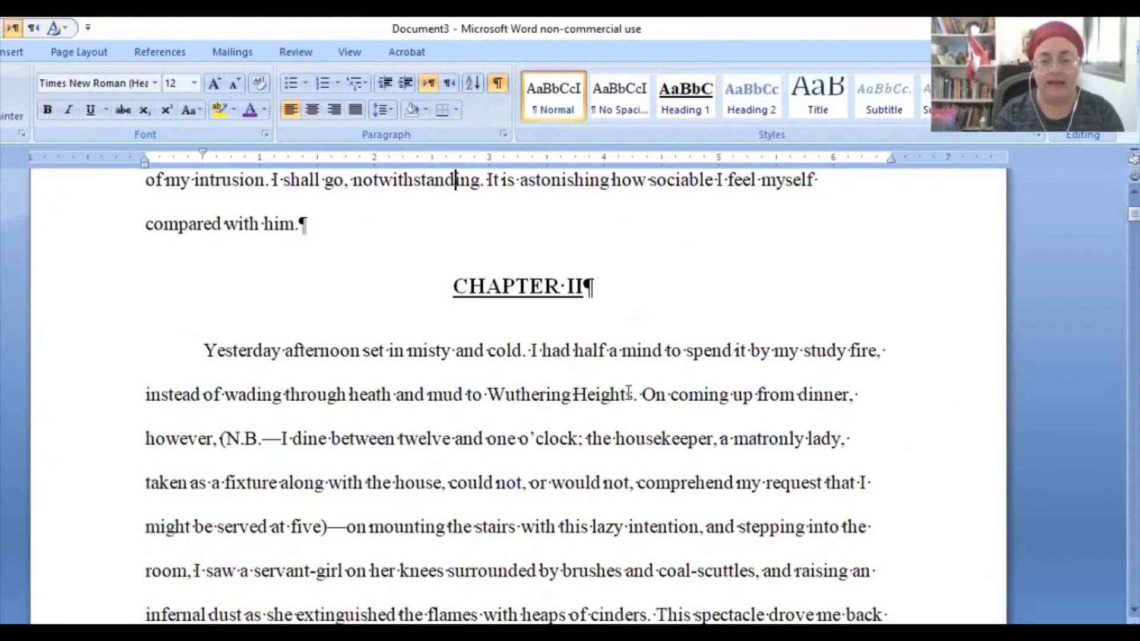
scroll(627, 393, up, 1)
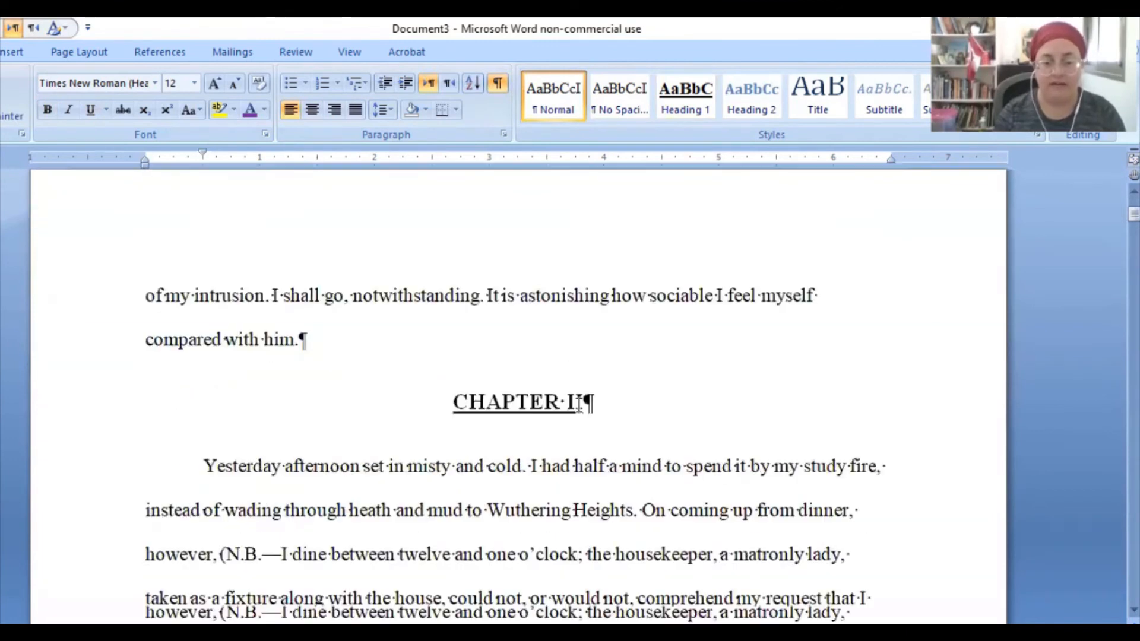
click(454, 345)
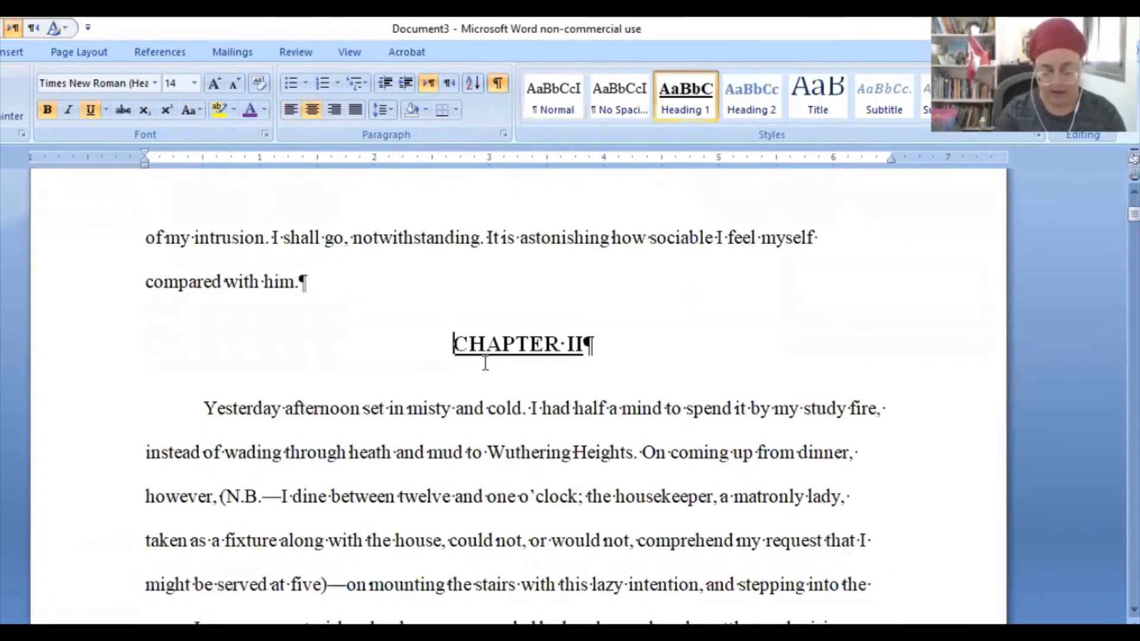
key(ctrl+Return)
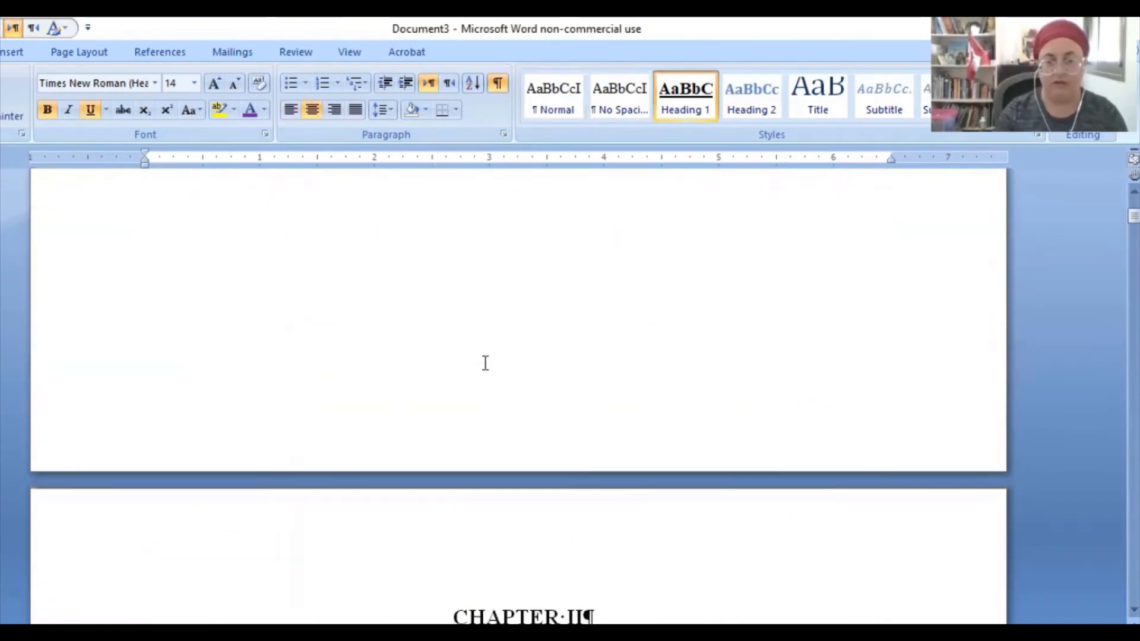
scroll(498, 312, down, 2)
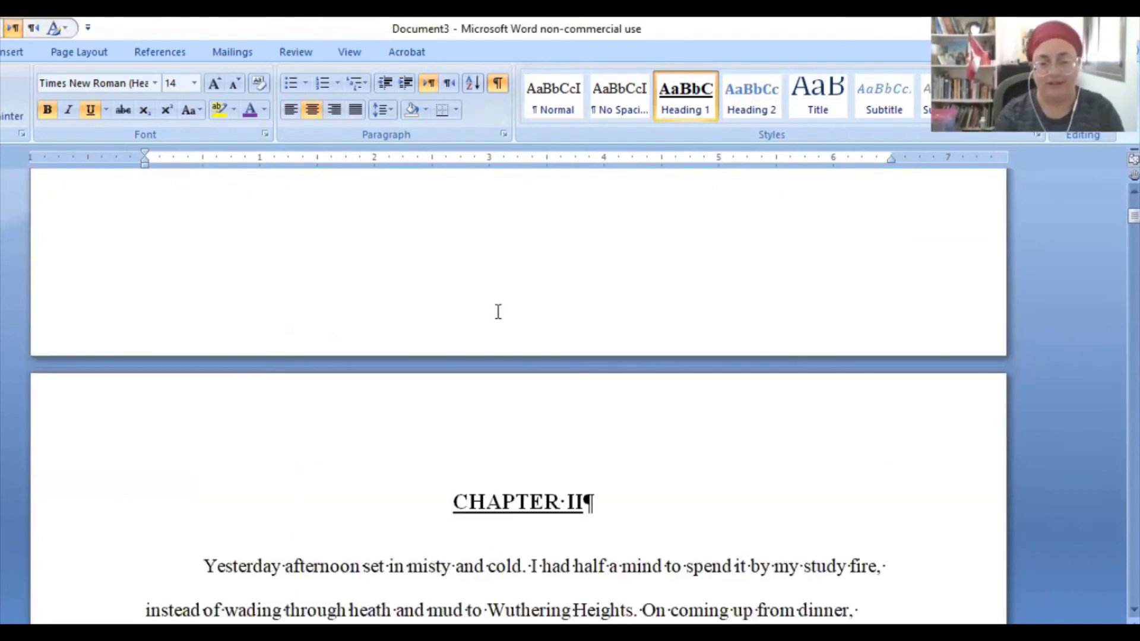
Step: Search for the next "chapter" heading and insert a page break before CHAPTER III
key(ctrl+f)
key(Return)
key(Return)
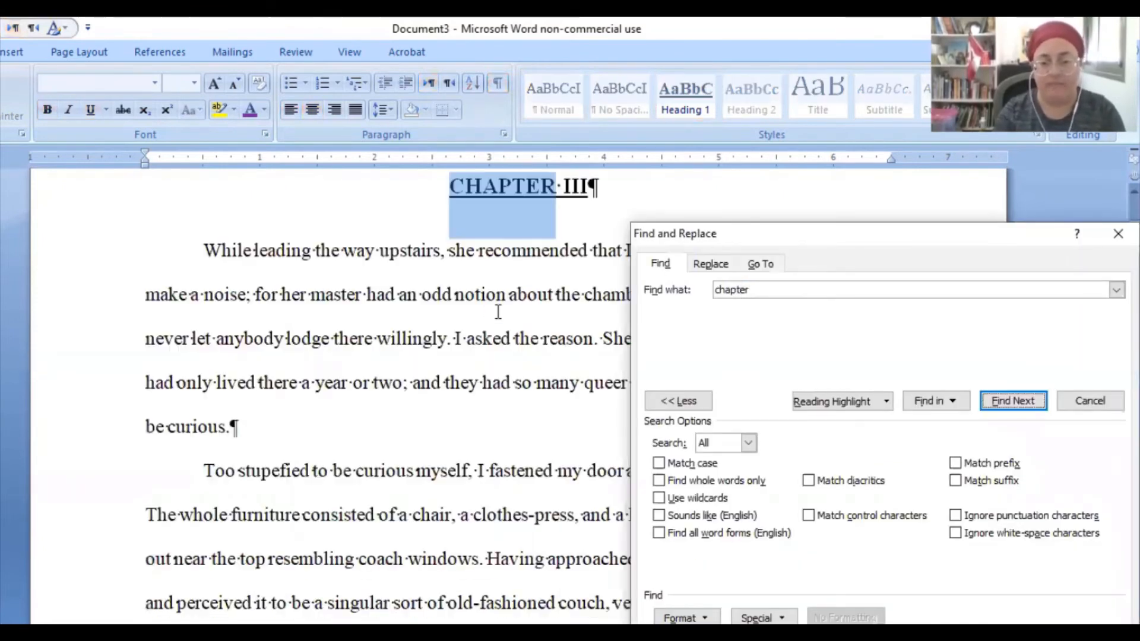
key(Escape)
key(Left)
key(ctrl+Return)
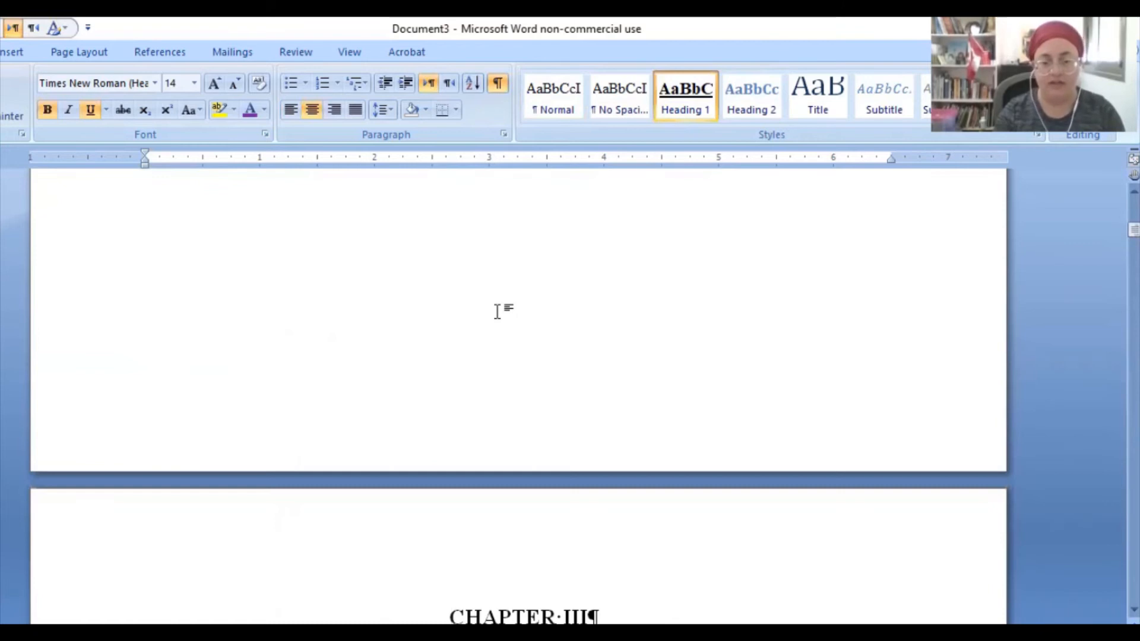
Step: Search onward for "chapter", skipping the match in the body text, and insert a page break before CHAPTER IV
key(ctrl+f)
key(Return)
key(Return)
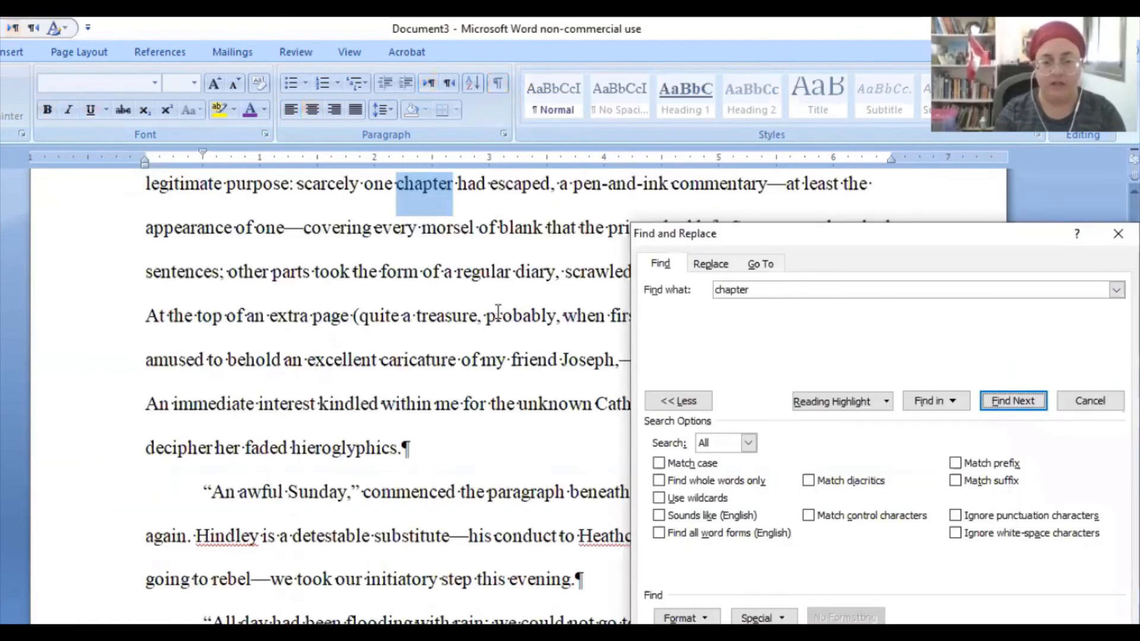
key(Return)
key(Escape)
key(Left)
key(ctrl+Return)
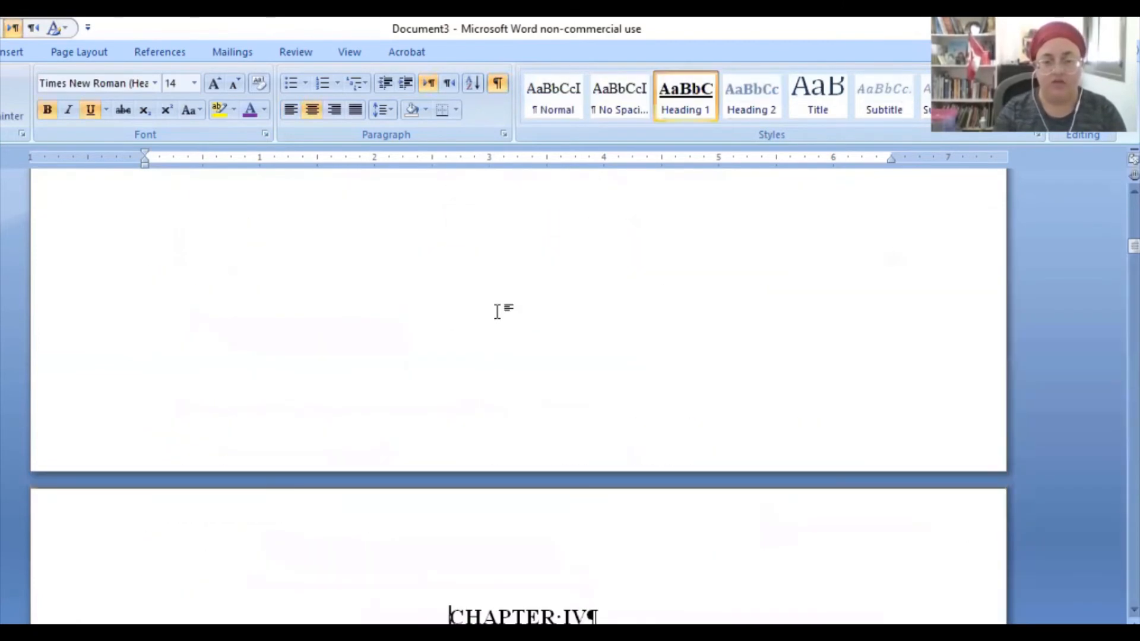
Step: Search for the next "chapter" heading and insert a page break before CHAPTER V
key(ctrl+f)
key(Return)
key(Return)
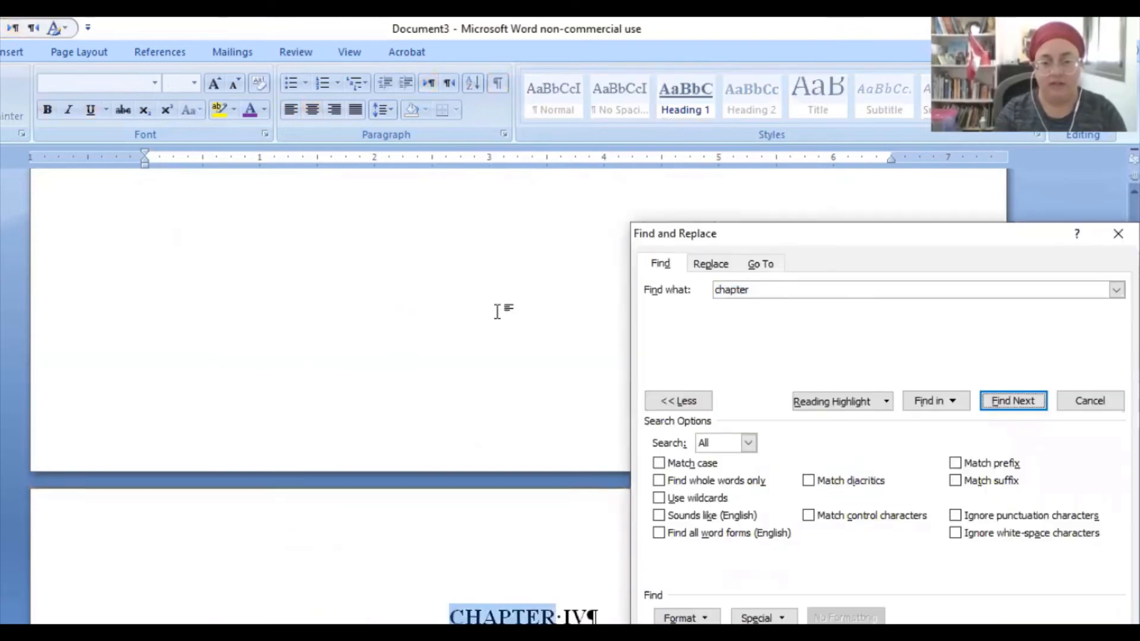
key(Escape)
key(Left)
key(ctrl+Return)
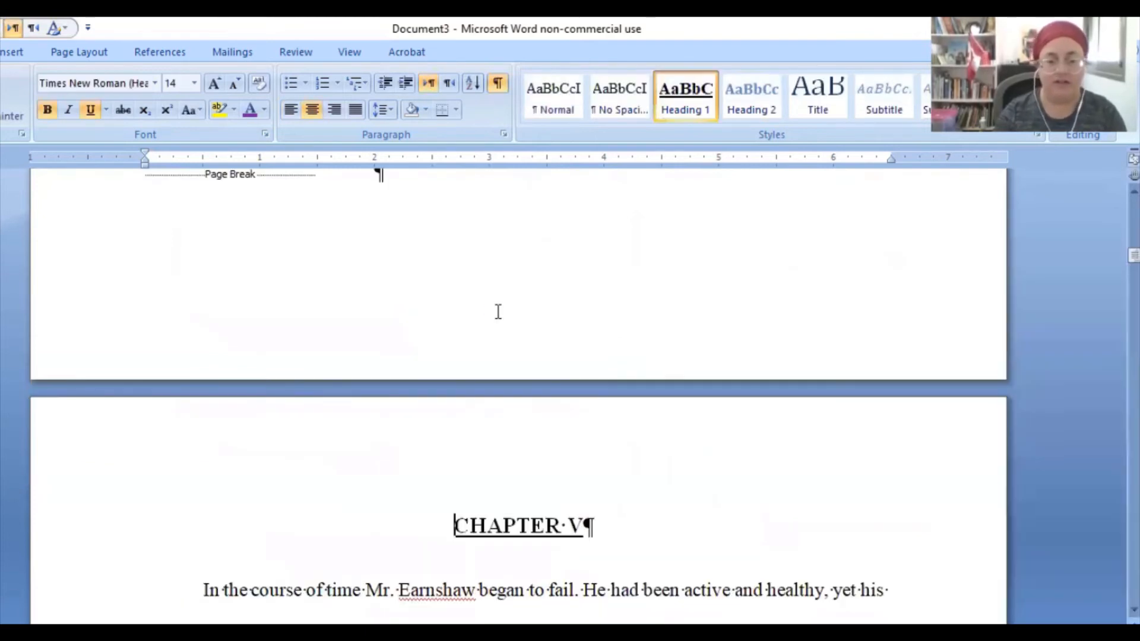
scroll(502, 308, down, 2)
click(506, 299)
scroll(581, 353, down, 1)
scroll(581, 356, up, 3)
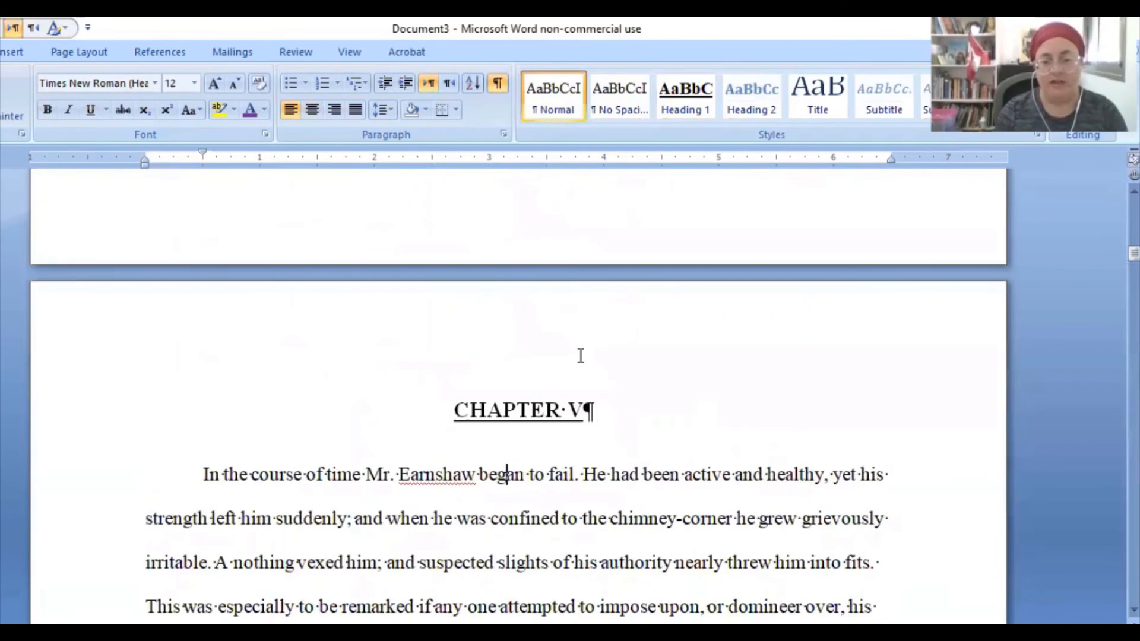
Step: Search for "chapter vi" and look over the text around the match
key(ctrl+f)
text(chapter vi)
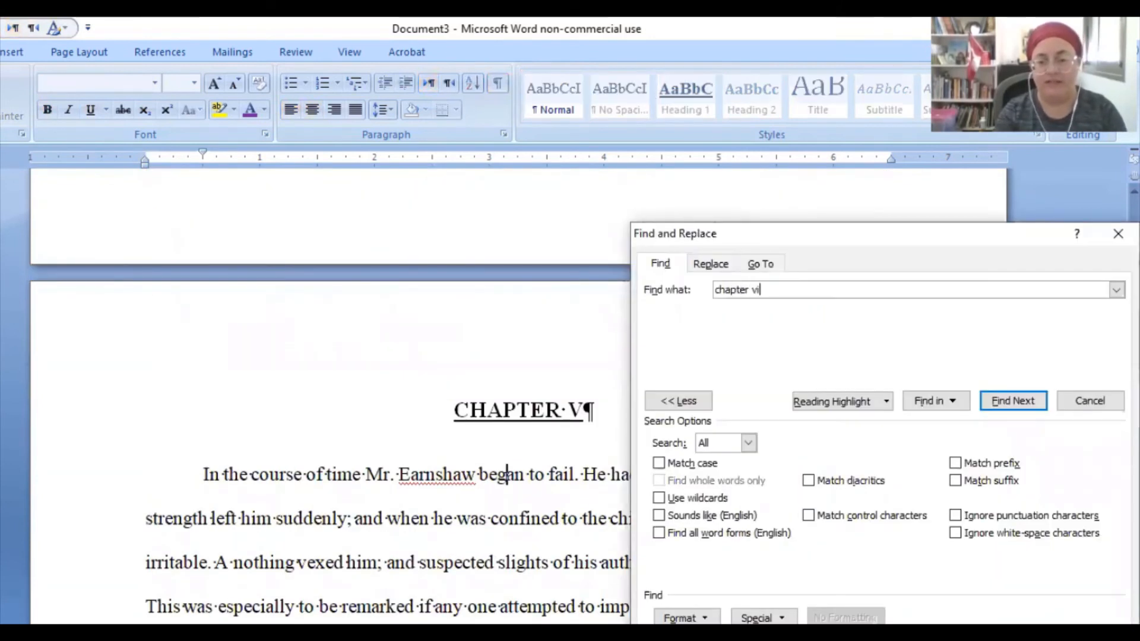
key(Return)
key(Escape)
scroll(580, 356, up, 6)
scroll(576, 355, down, 5)
scroll(572, 356, down, 1)
scroll(571, 357, down, 1)
scroll(569, 356, up, 7)
scroll(568, 356, up, 7)
click(566, 347)
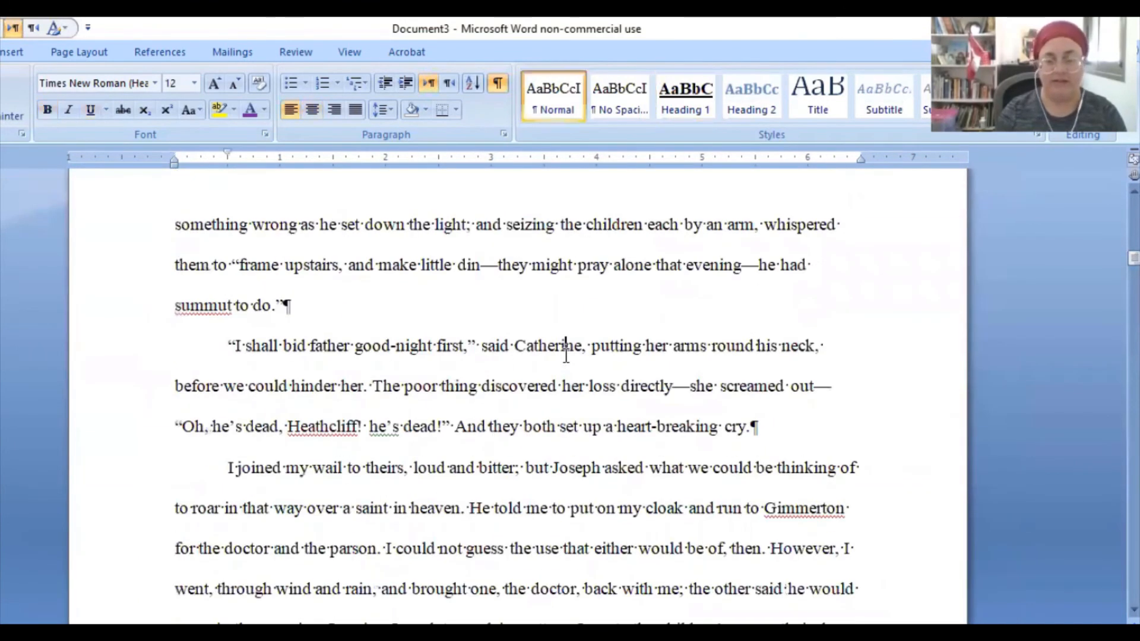
Step: Return to the document's start and examine the title page and the opening page of CHAPTER I
key(ctrl+Home)
scroll(566, 354, down, 5)
scroll(564, 353, up, 5)
scroll(544, 347, down, 10)
scroll(544, 352, down, 5)
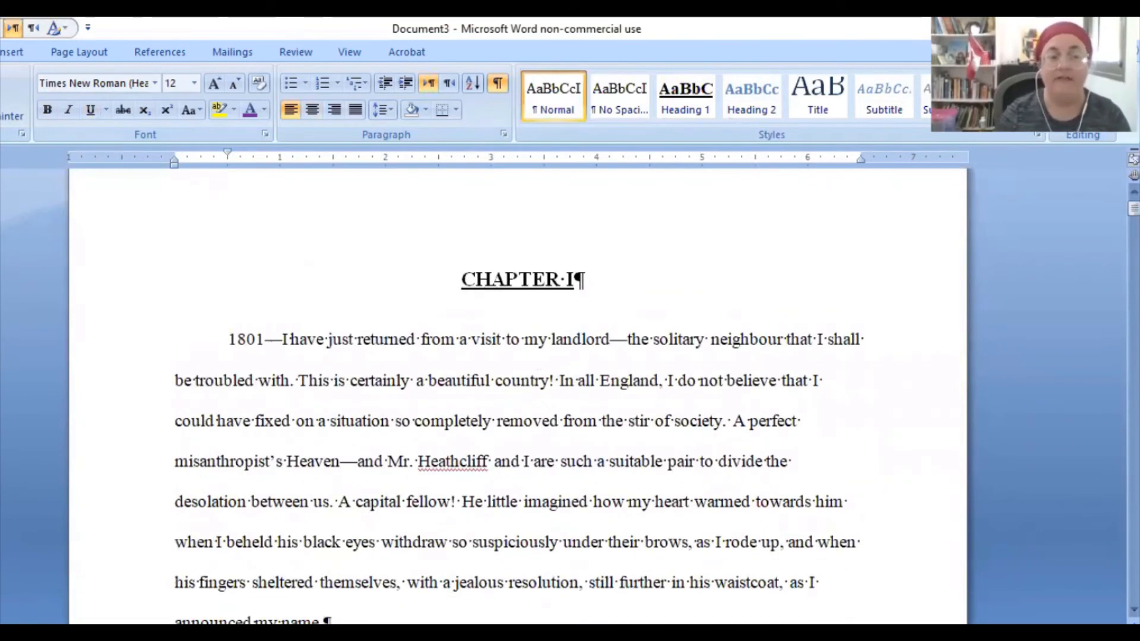
scroll(449, 294, up, 2)
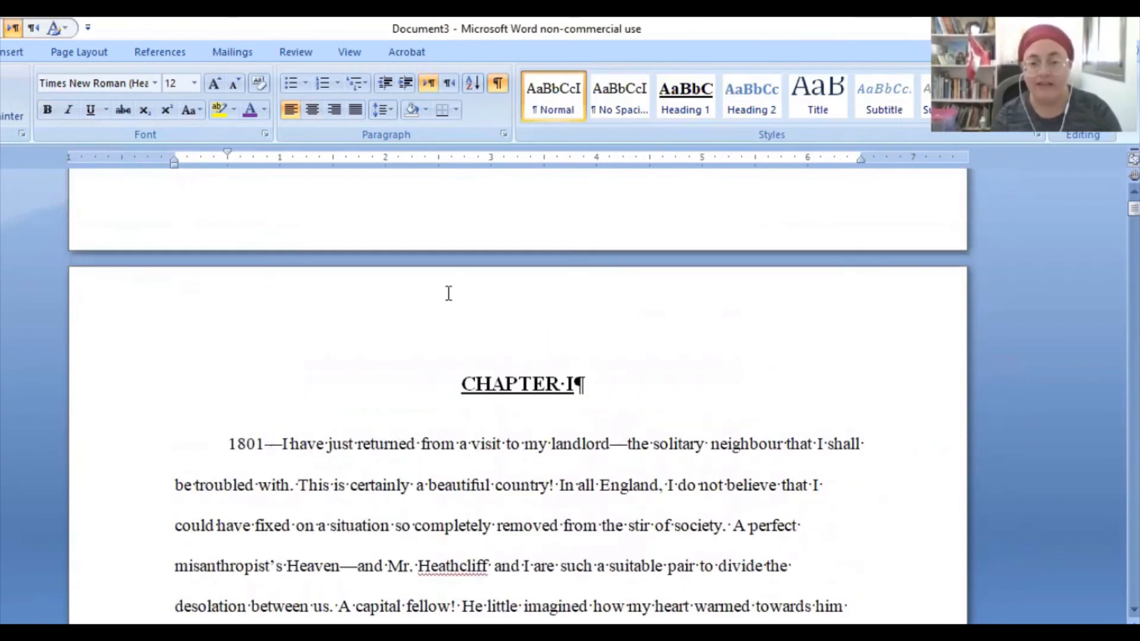
scroll(416, 356, down, 3)
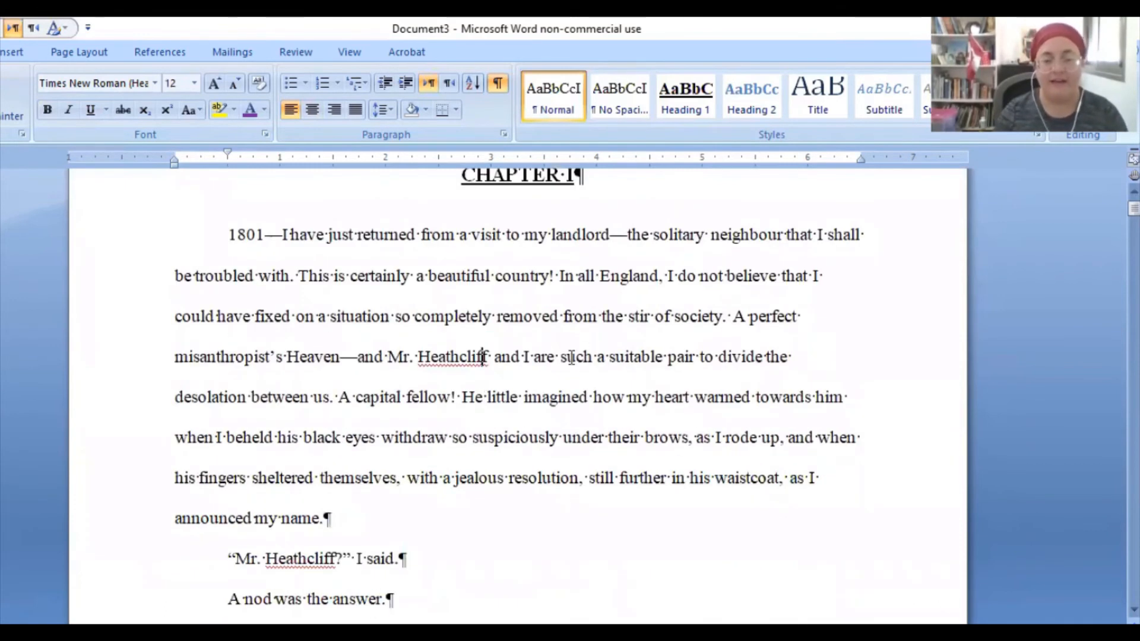
scroll(576, 353, down, 4)
scroll(580, 345, up, 3)
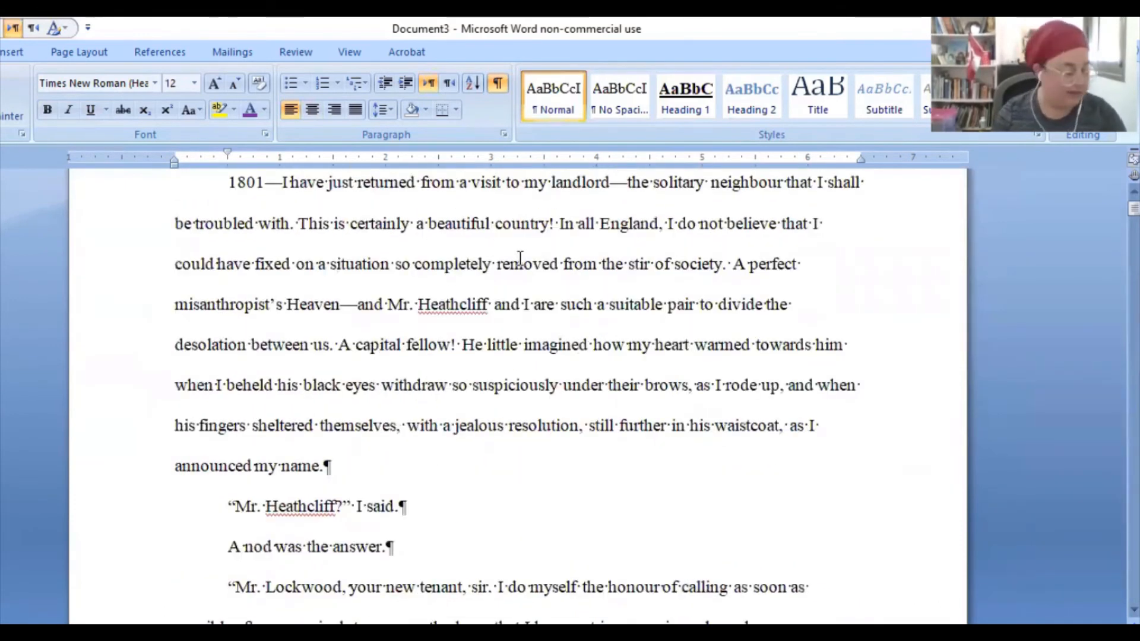
scroll(883, 358, up, 3)
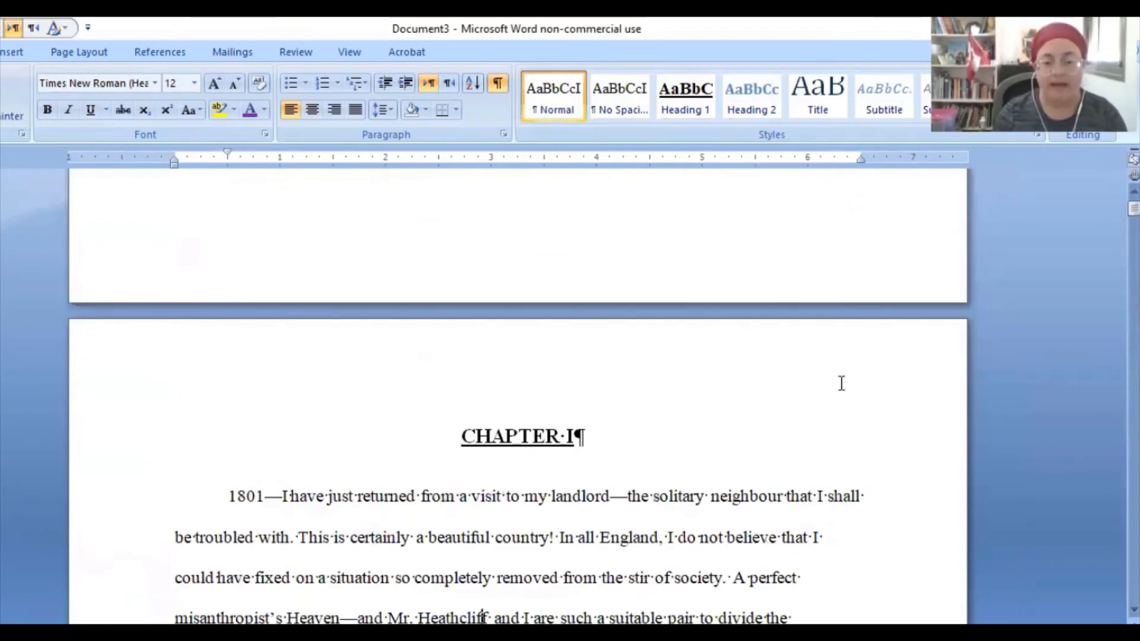
Step: Apply the Heading 1 style to the title and author lines on the first page
key(ctrl+Home)
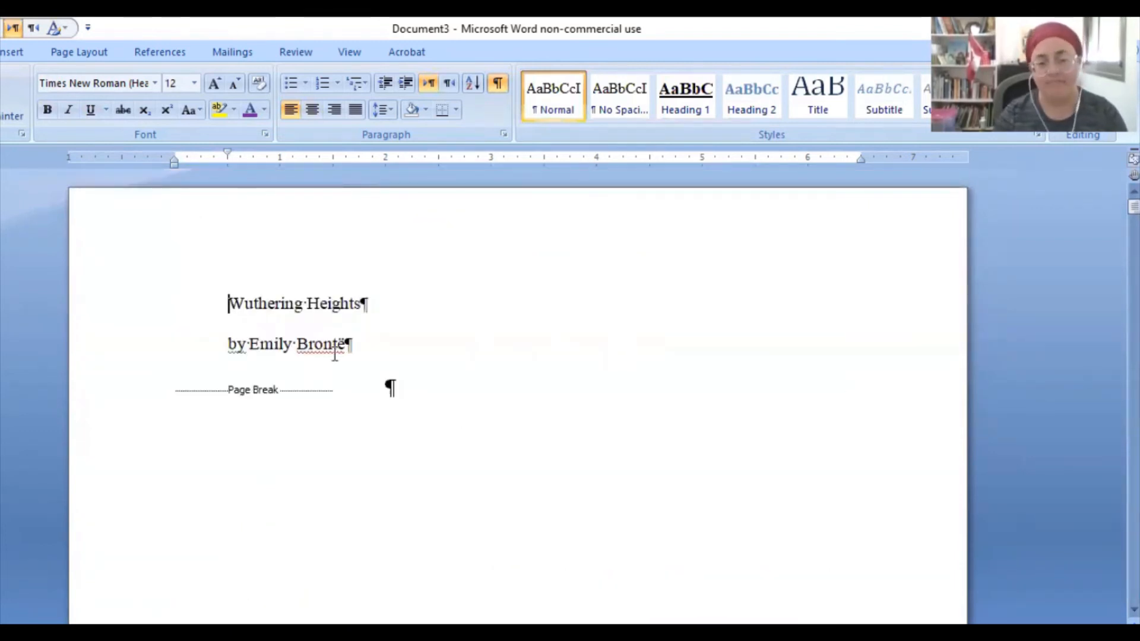
drag(119, 307, 131, 342)
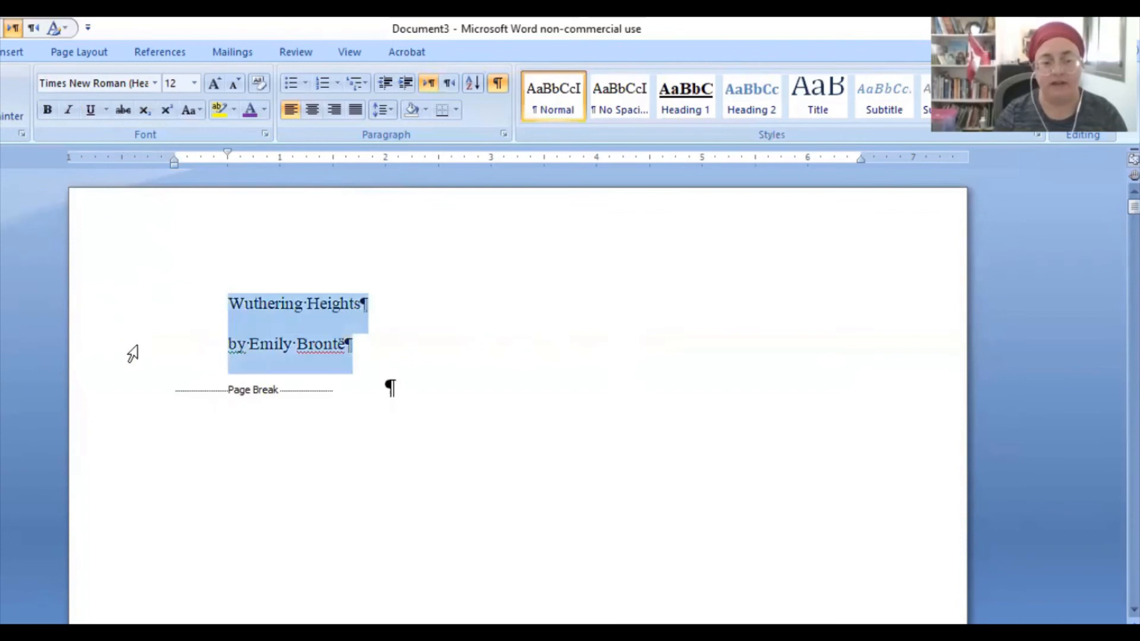
click(701, 108)
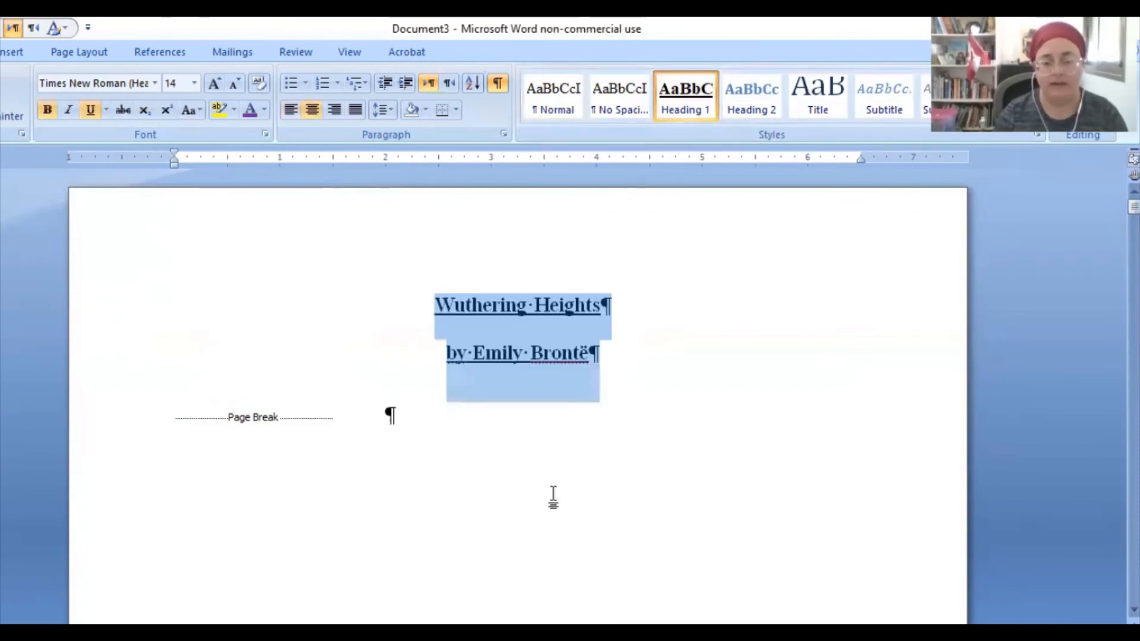
click(612, 358)
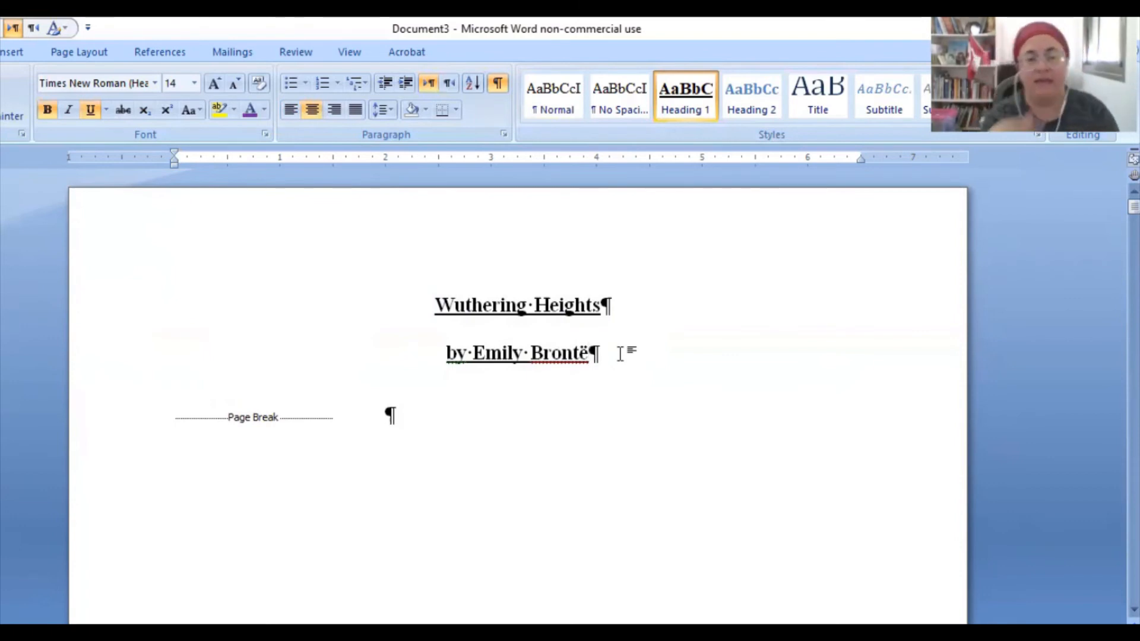
Step: Open the first page's header for editing and enter "Wuthering Heights / Bronte / Page " starting at the left margin
scroll(570, 435, down, 3)
scroll(570, 438, up, 3)
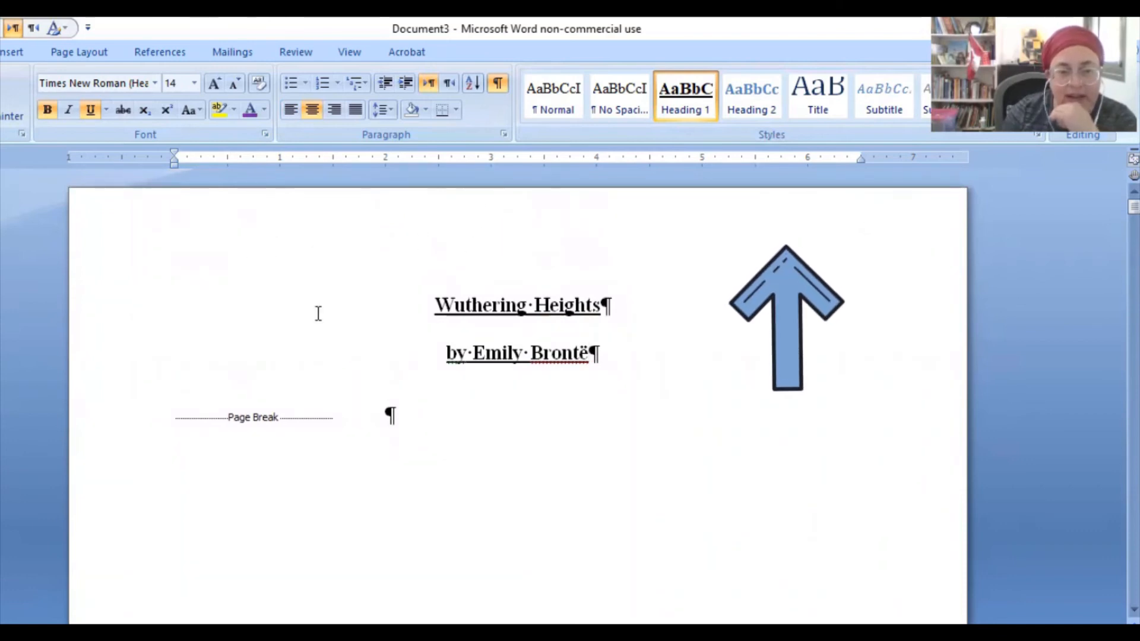
double_click(380, 241)
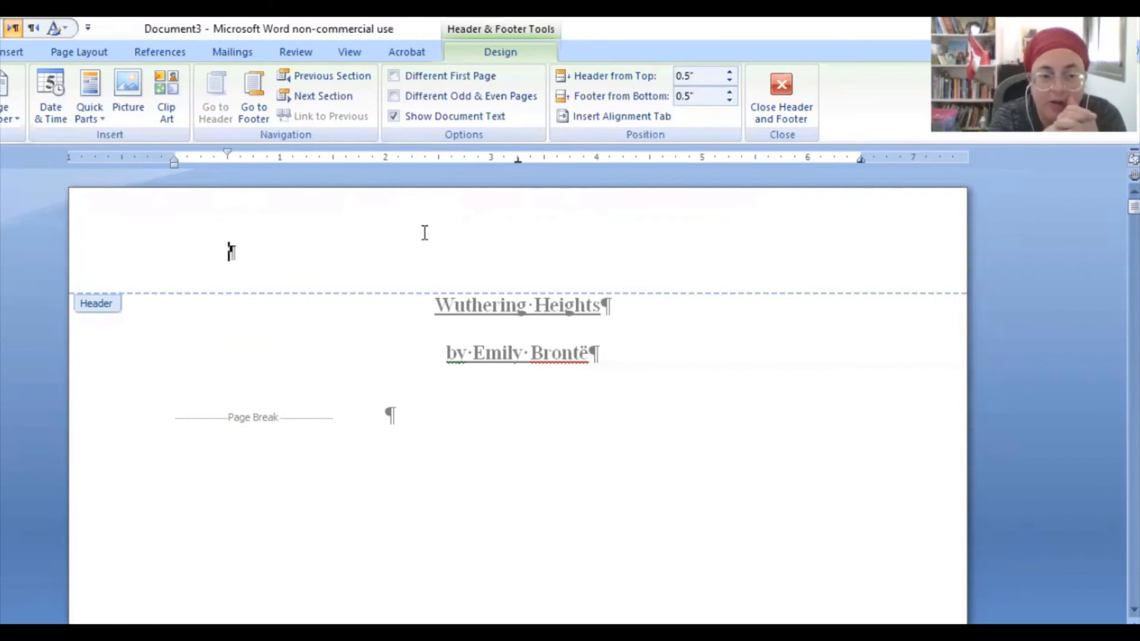
key(BackSpace)
text(W)
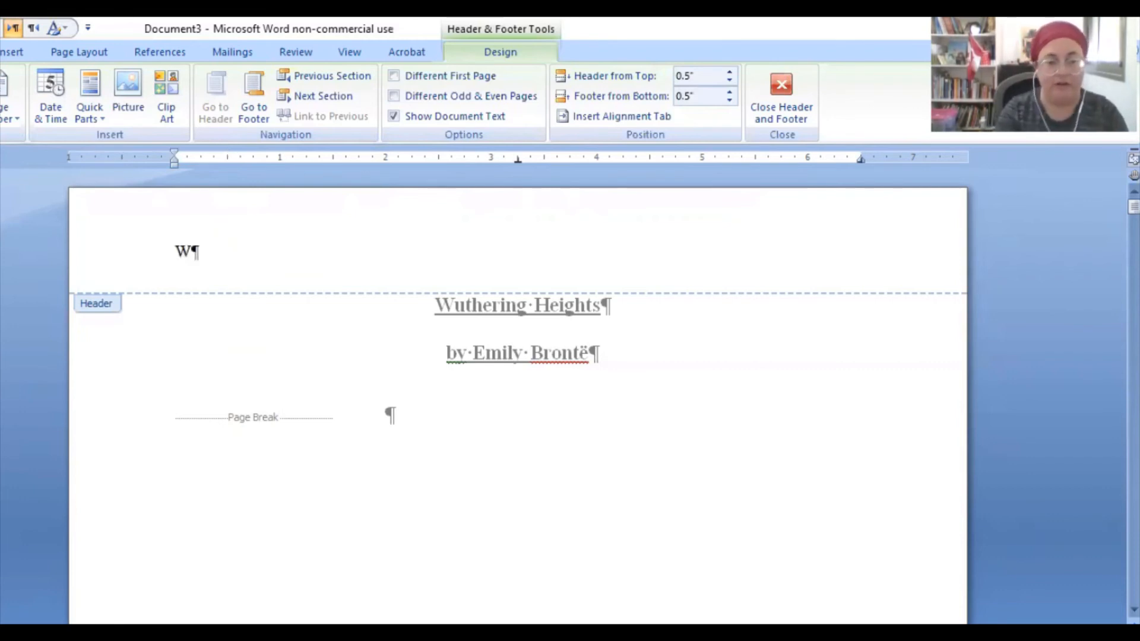
text(uthering Heights )
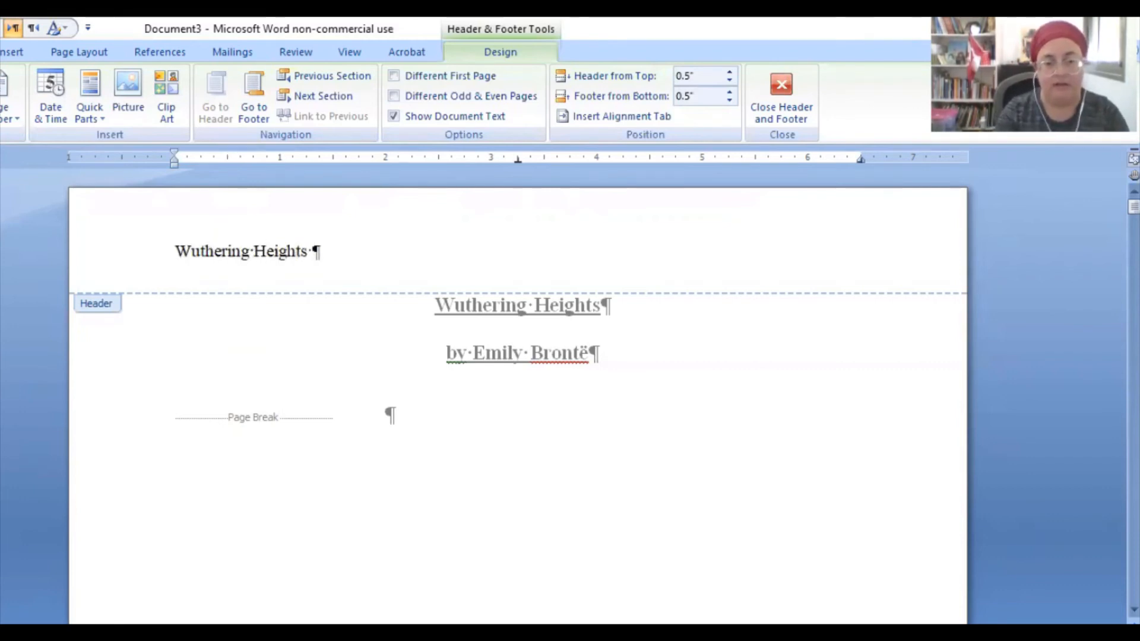
text(/ Bronte)
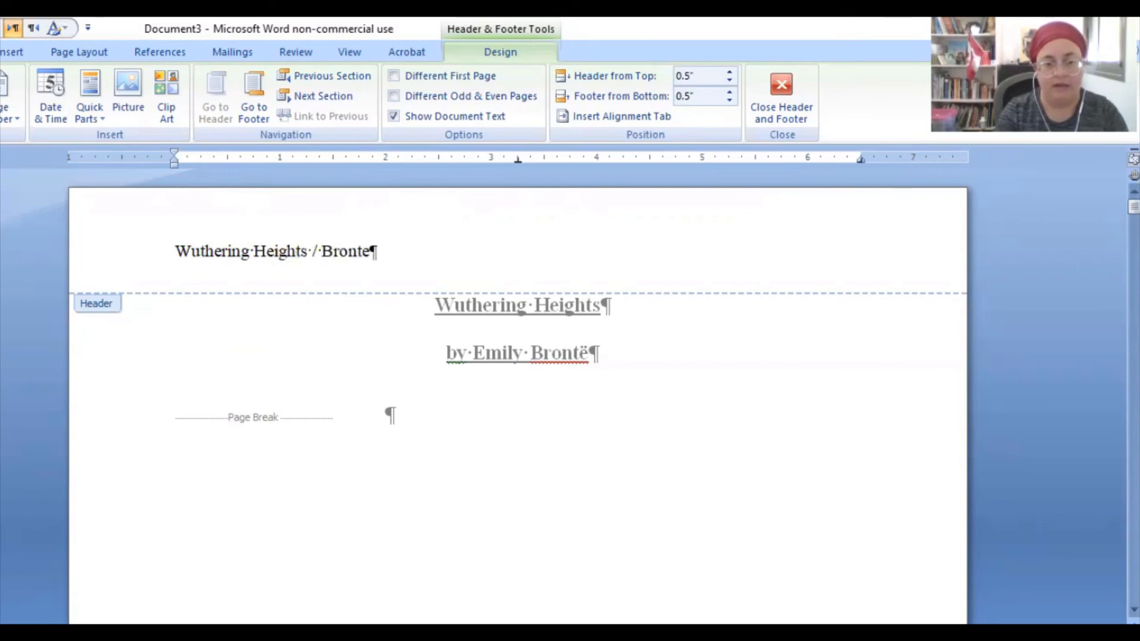
text( / Page)
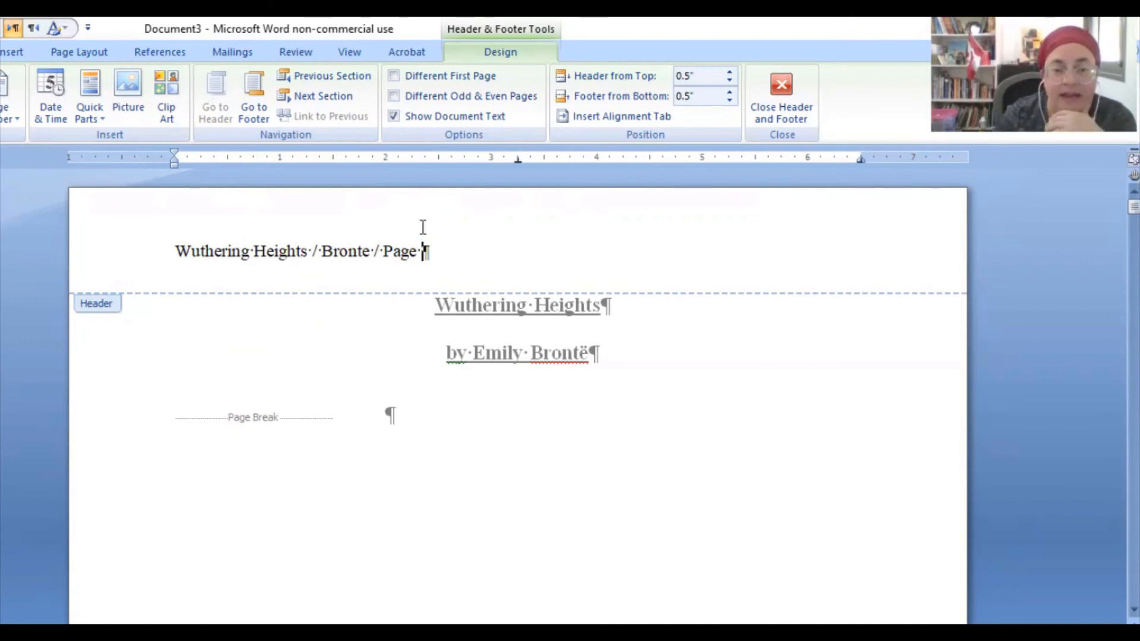
Step: Insert an automatic page number in the Plain Number style at the current position, after "Page" in the header
click(0, 52)
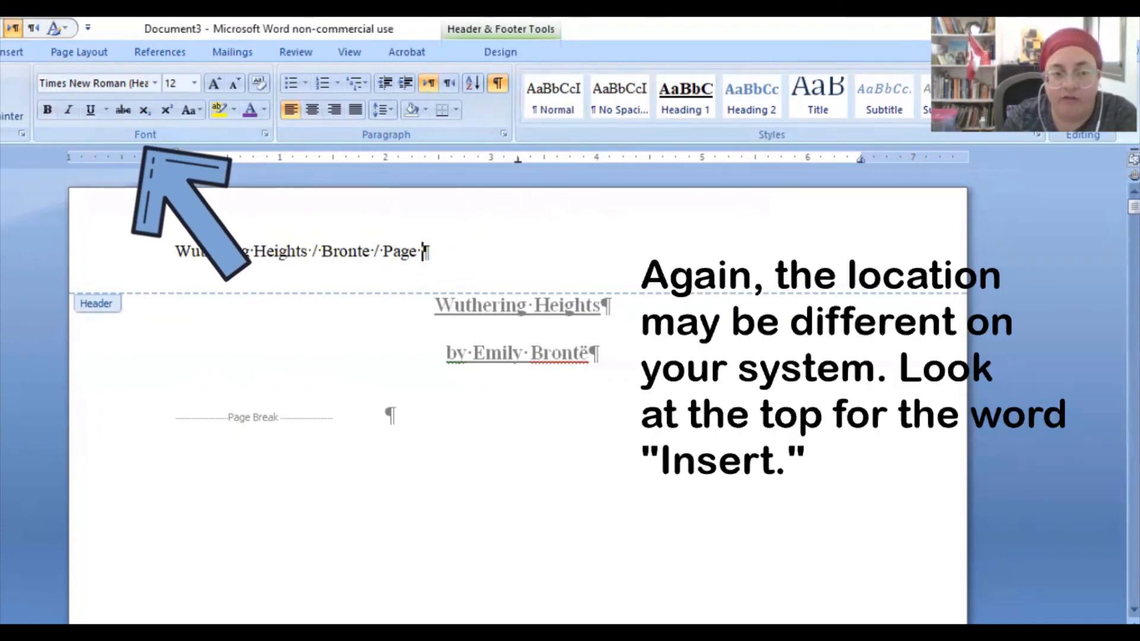
click(22, 59)
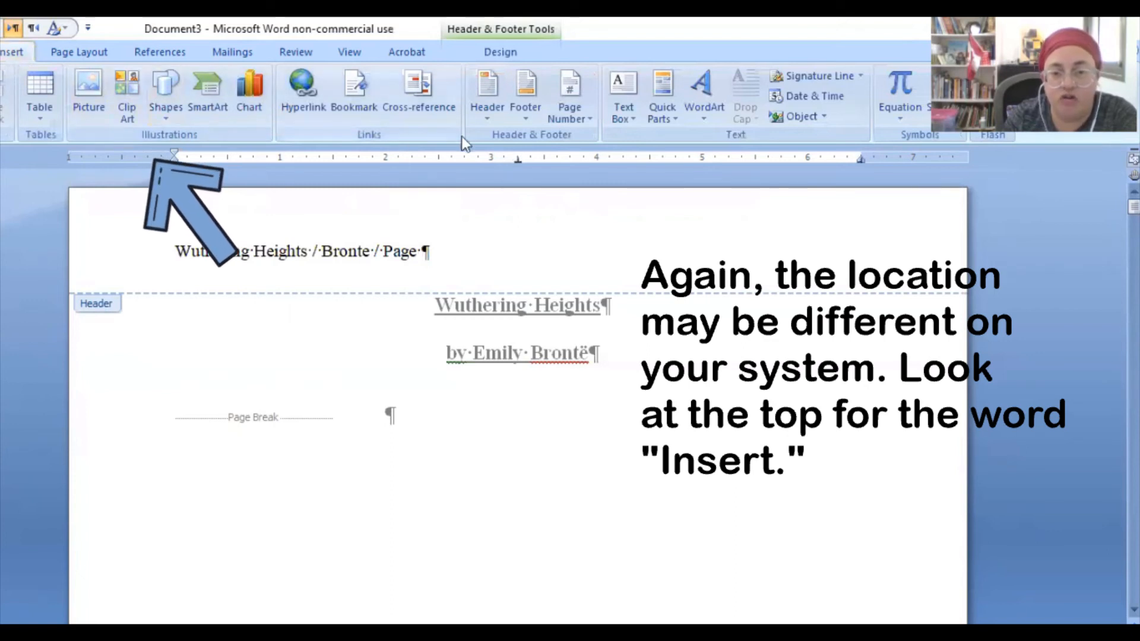
click(584, 117)
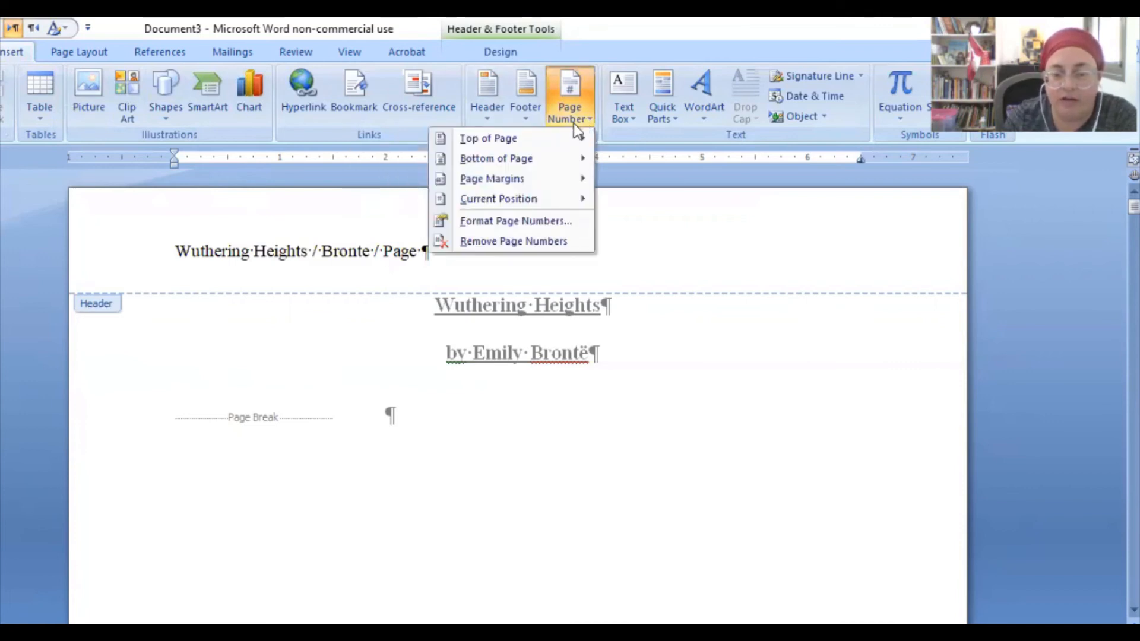
mouse_move(554, 195)
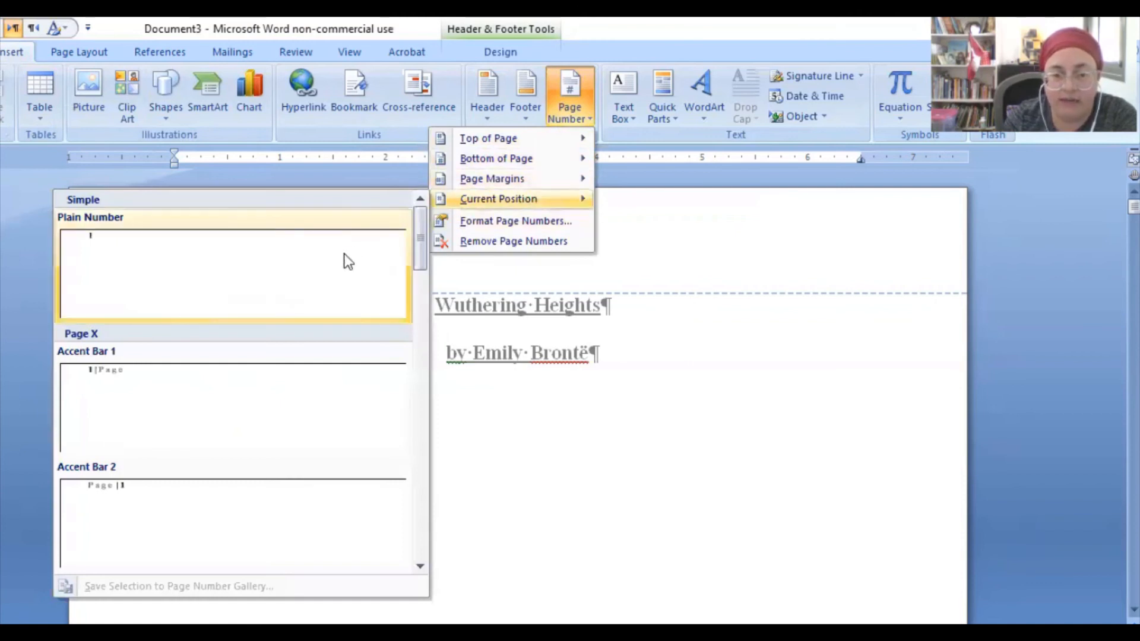
click(94, 267)
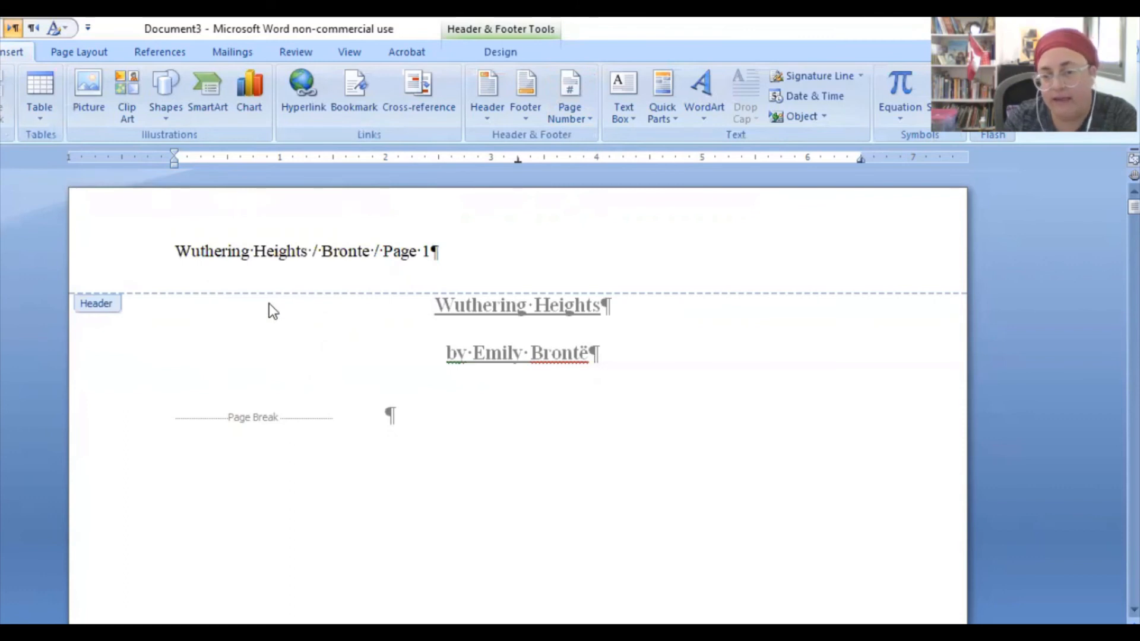
click(589, 120)
mouse_move(527, 202)
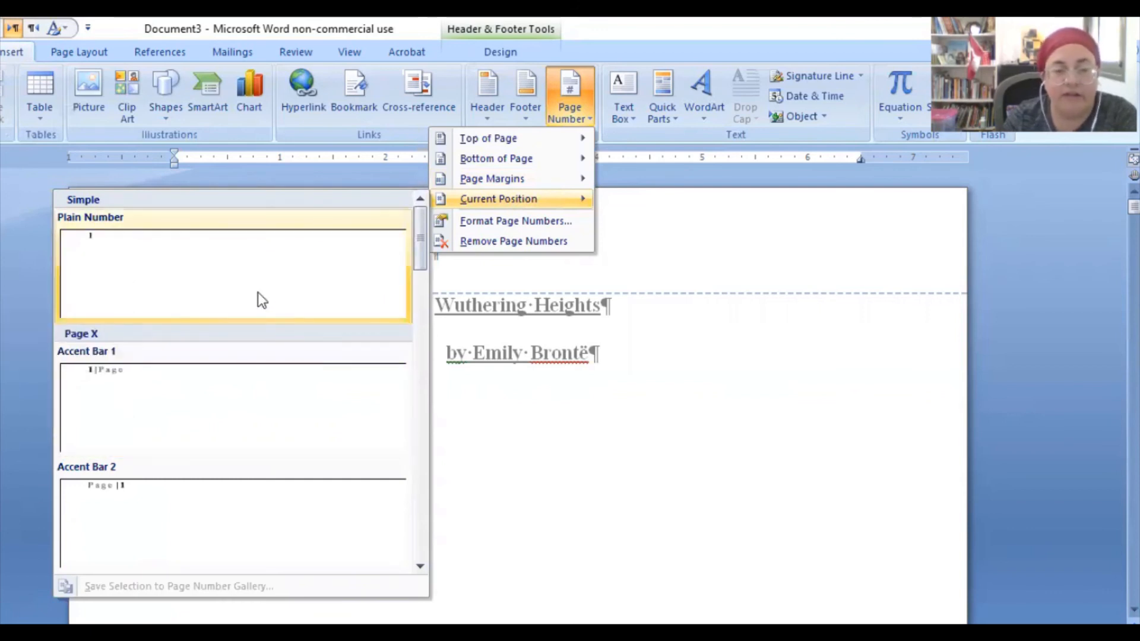
click(168, 278)
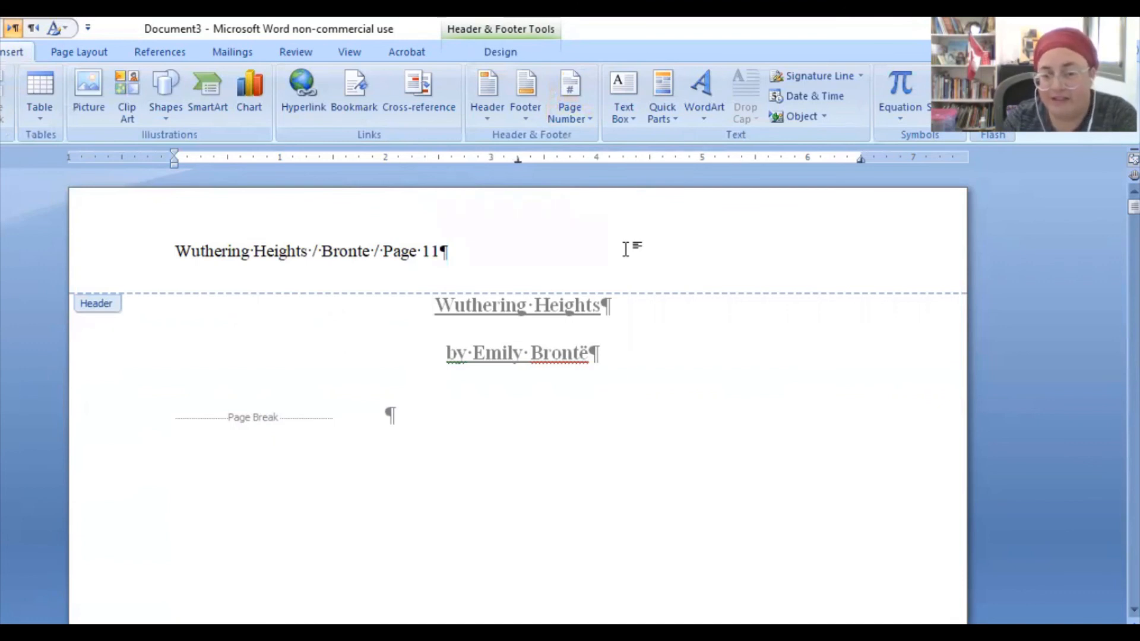
key(BackSpace)
key(BackSpace)
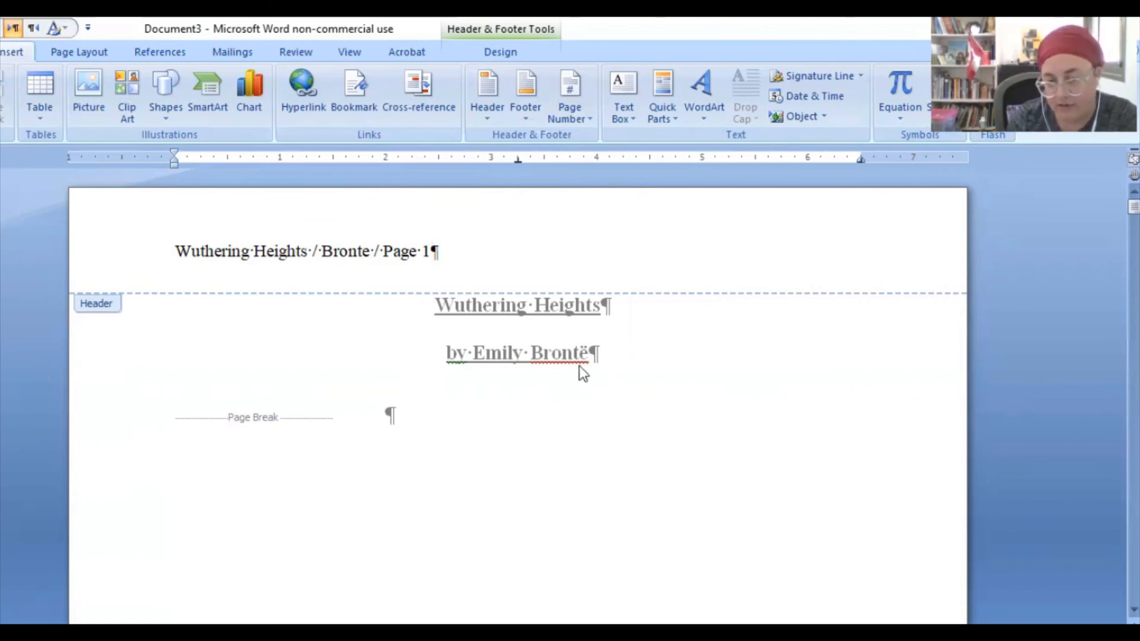
Step: Leave header editing and add four empty paragraphs above the Wuthering Heights title on the first page
double_click(611, 407)
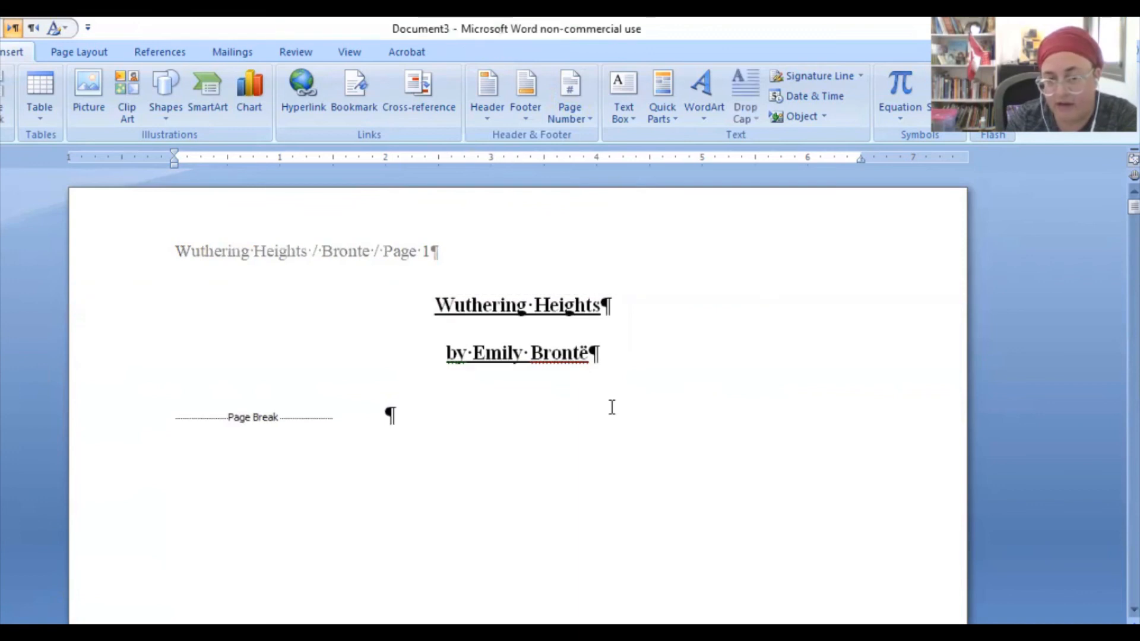
key(Return)
key(Return)
key(Return)
key(Return)
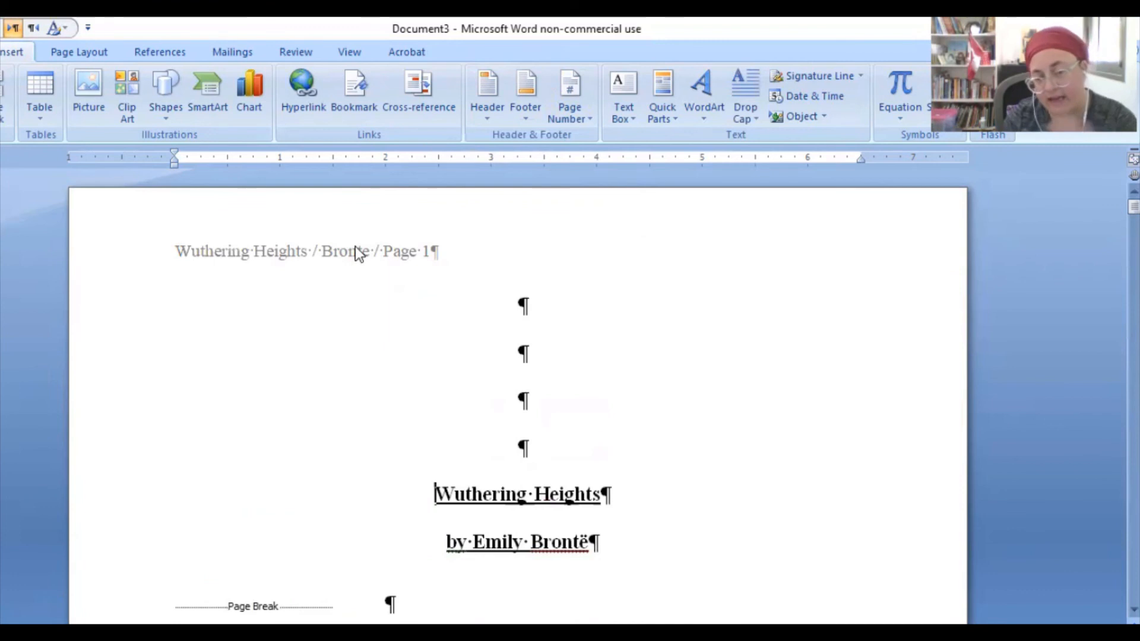
Step: Examine the header and page numbering on the opening pages and the document's last page, and return to the start
scroll(352, 252, down, 1)
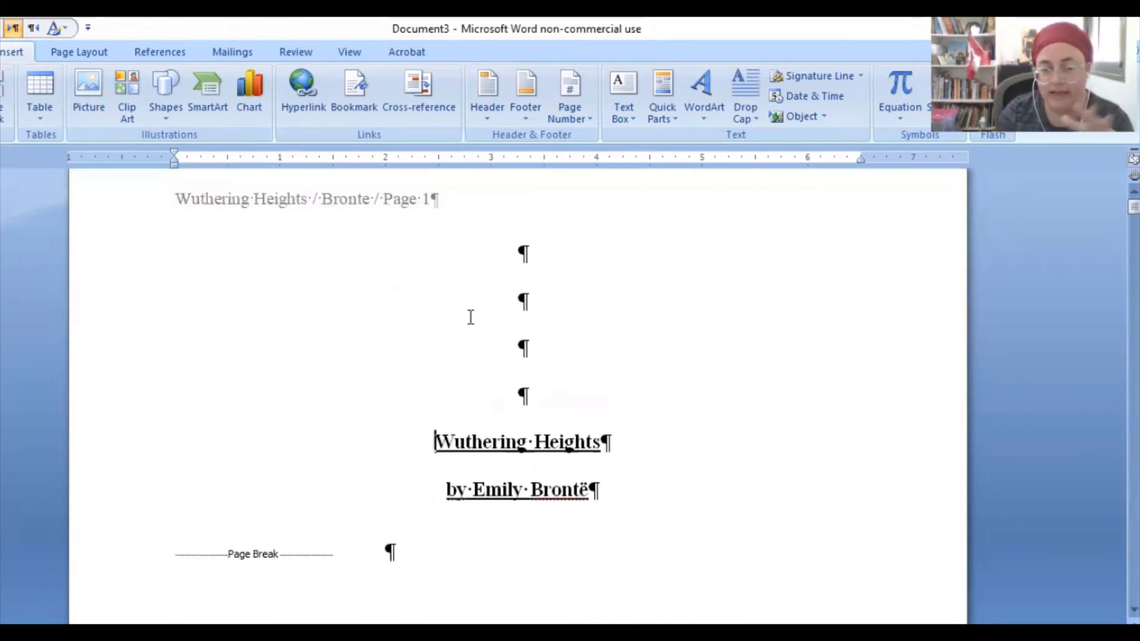
scroll(471, 315, down, 6)
scroll(475, 317, down, 6)
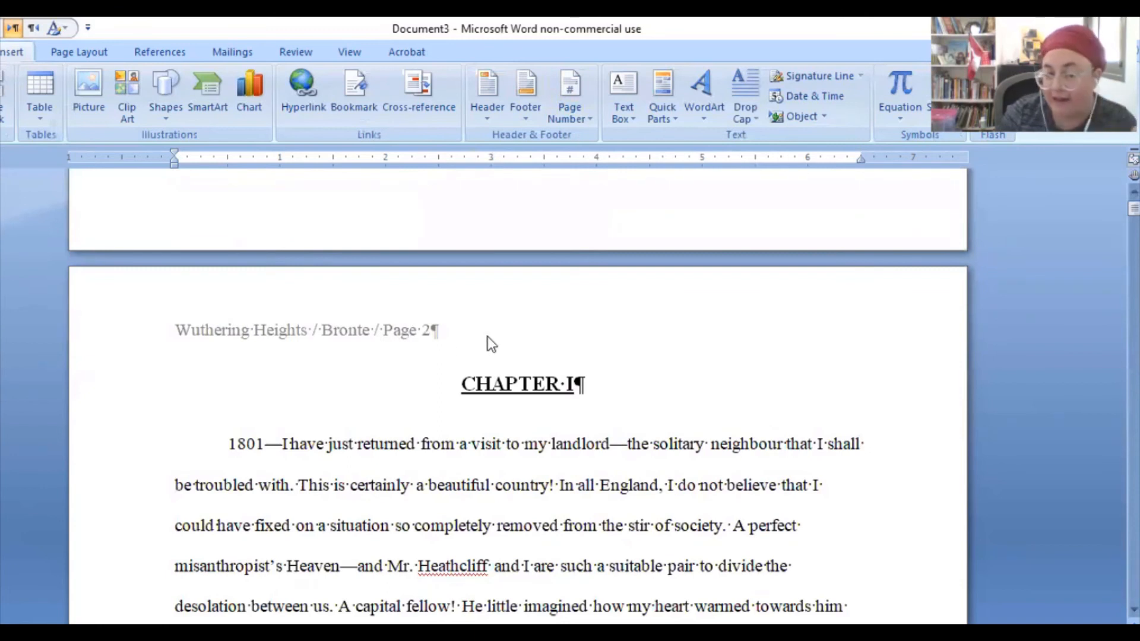
scroll(487, 336, down, 10)
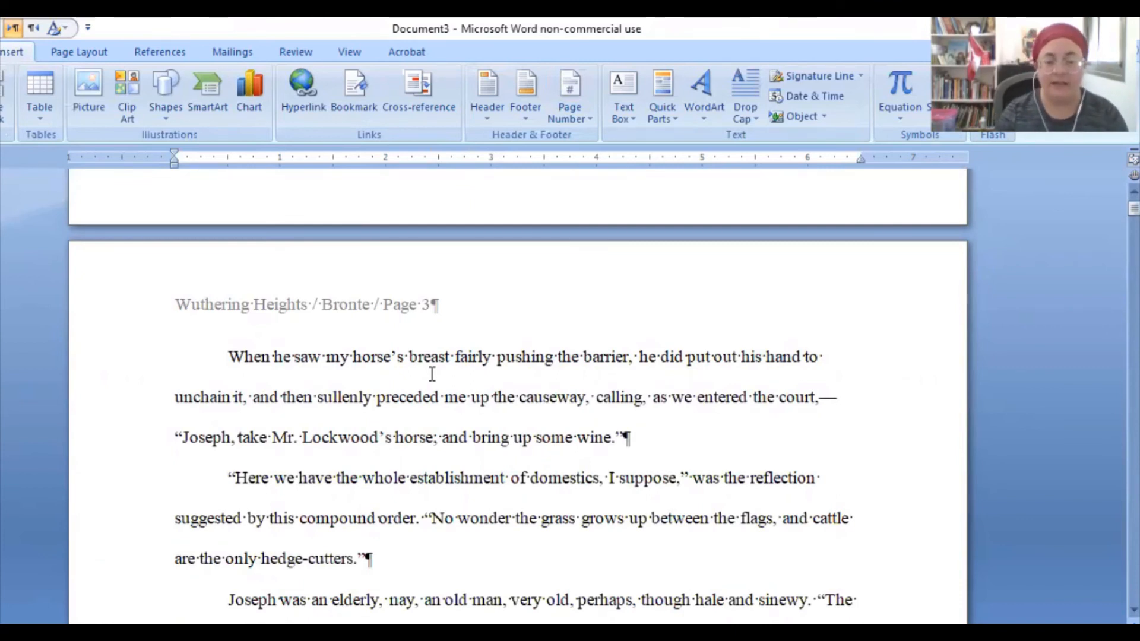
scroll(432, 374, down, 1)
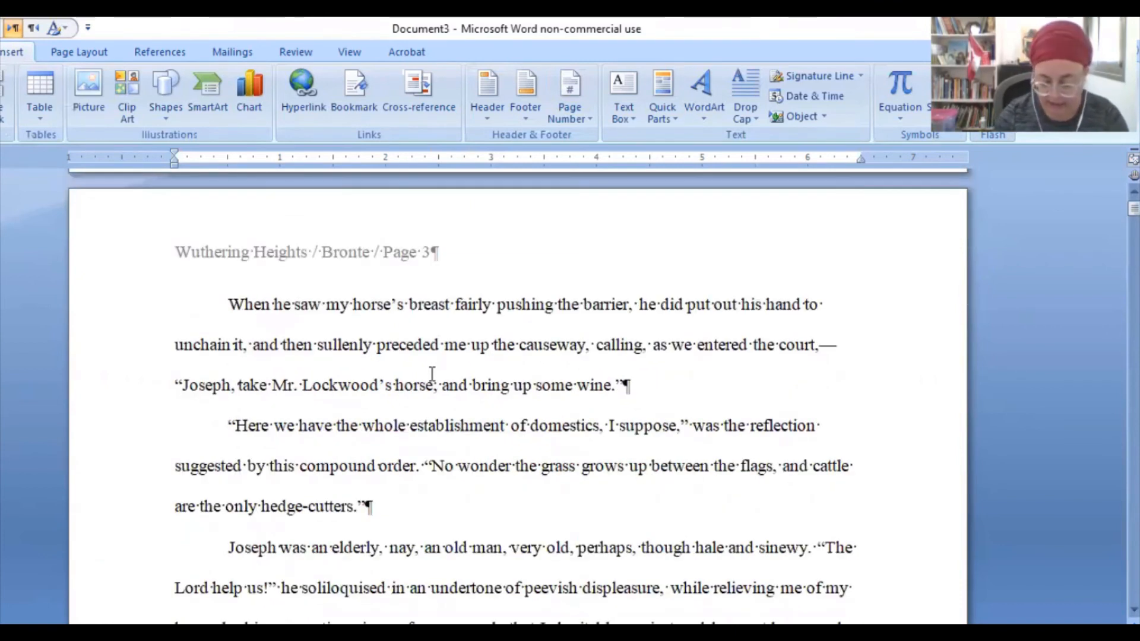
key(ctrl+End)
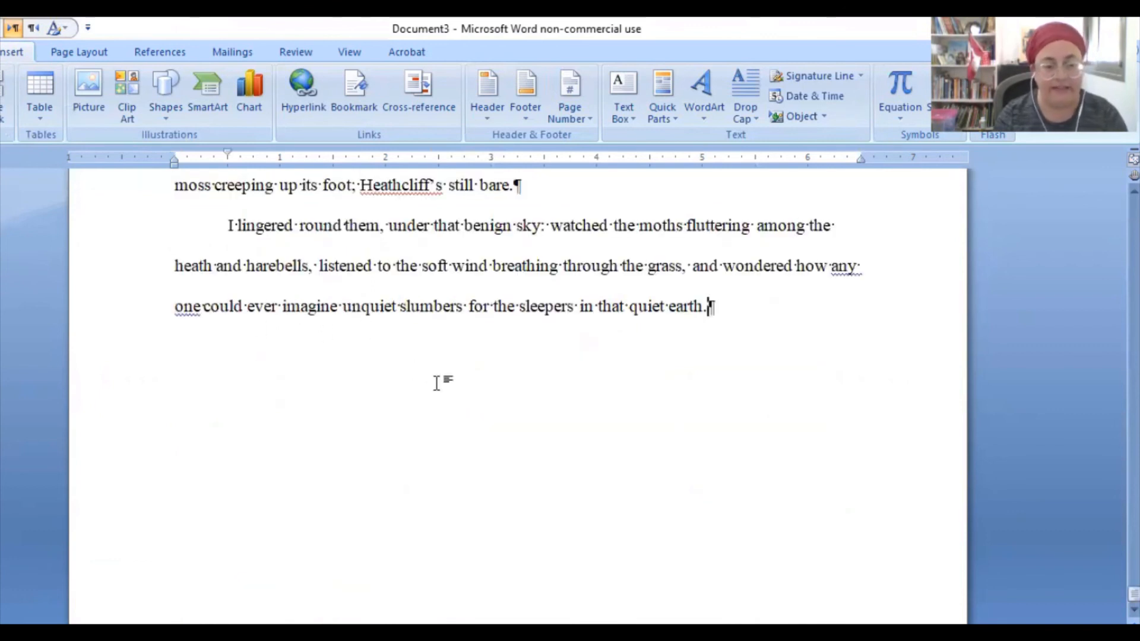
scroll(436, 383, up, 5)
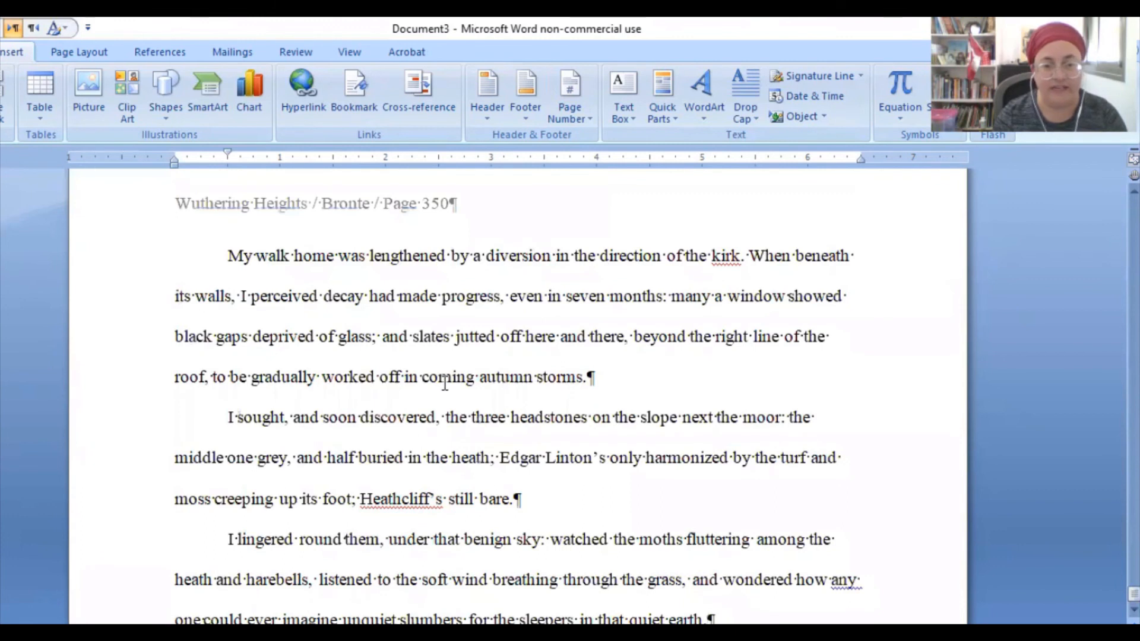
scroll(445, 383, up, 2)
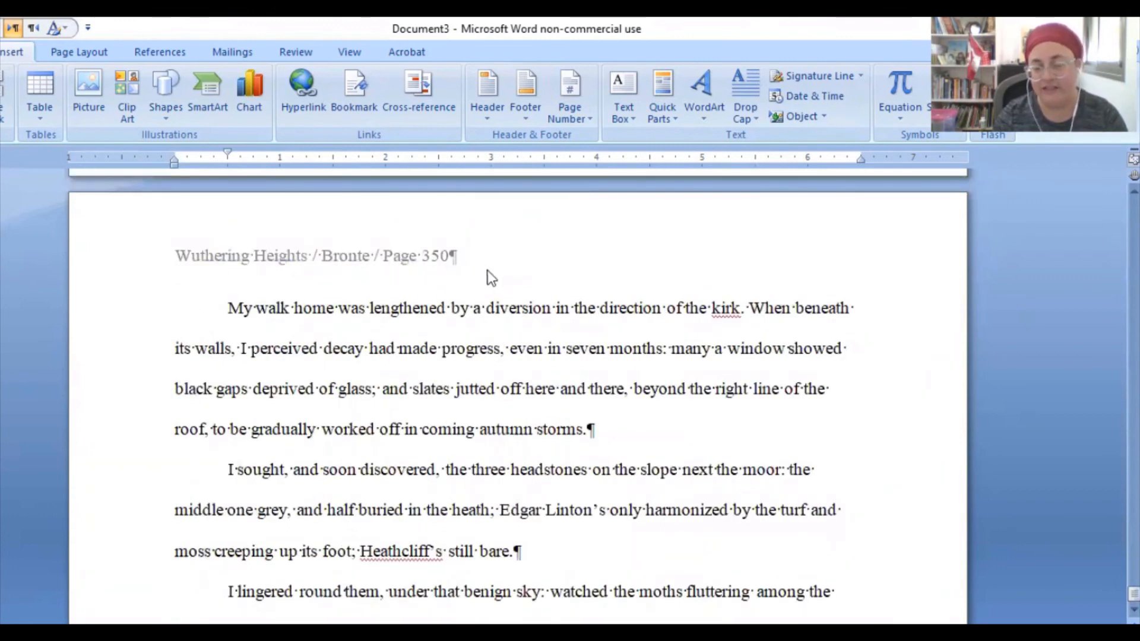
scroll(517, 361, up, 10)
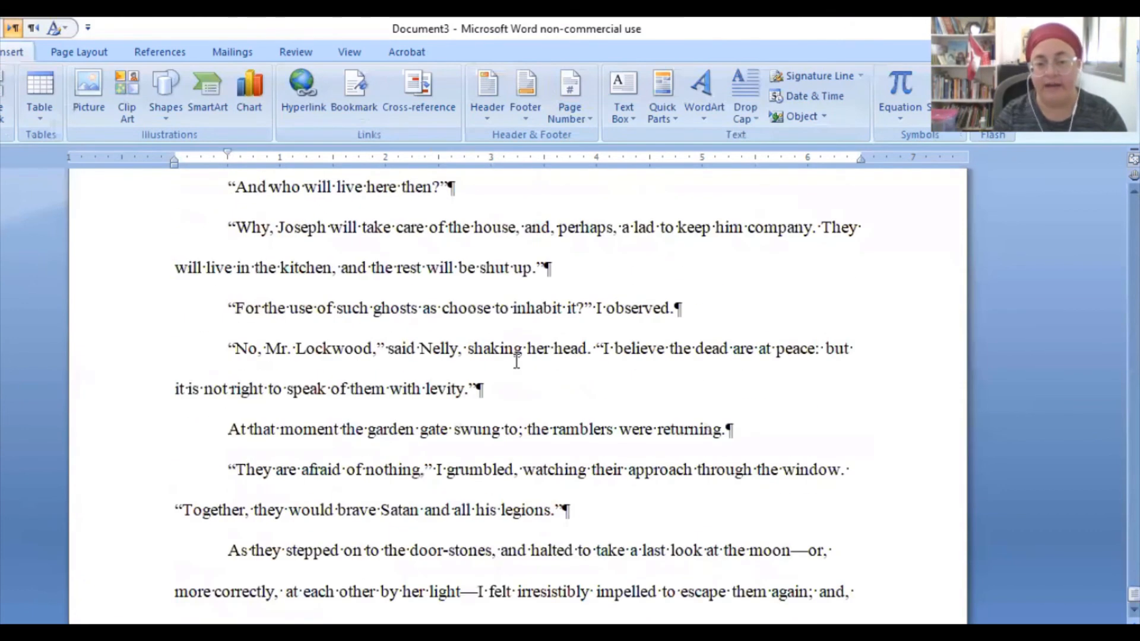
key(ctrl+Home)
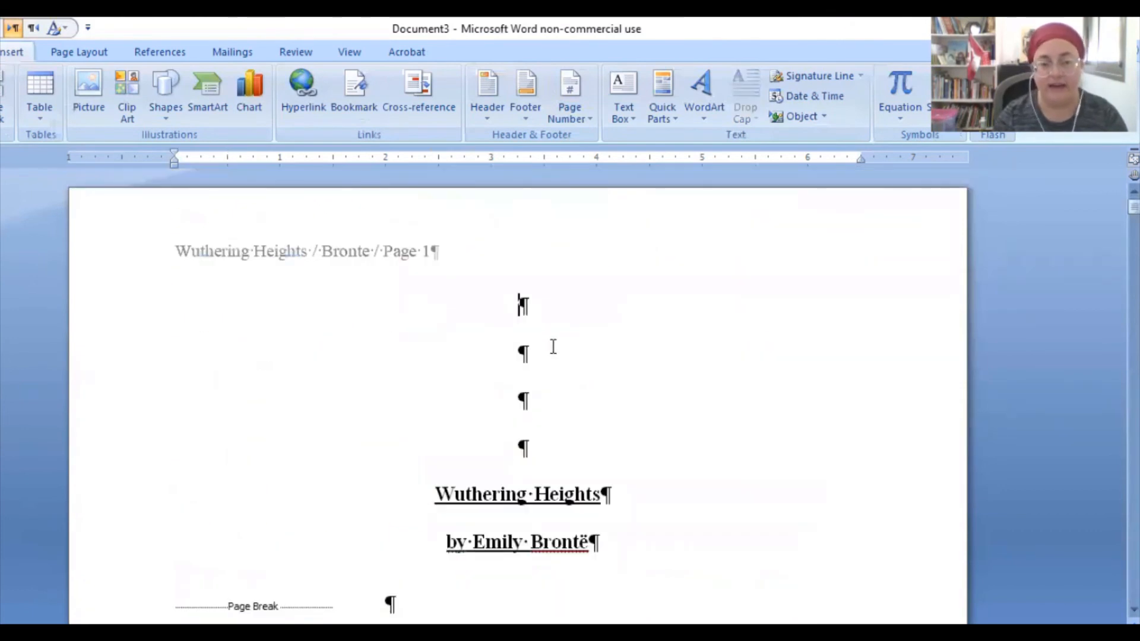
Step: Reopen the header for editing and right-align its "Wuthering Heights / Bronte / Page" line
double_click(359, 251)
key(ctrl+e)
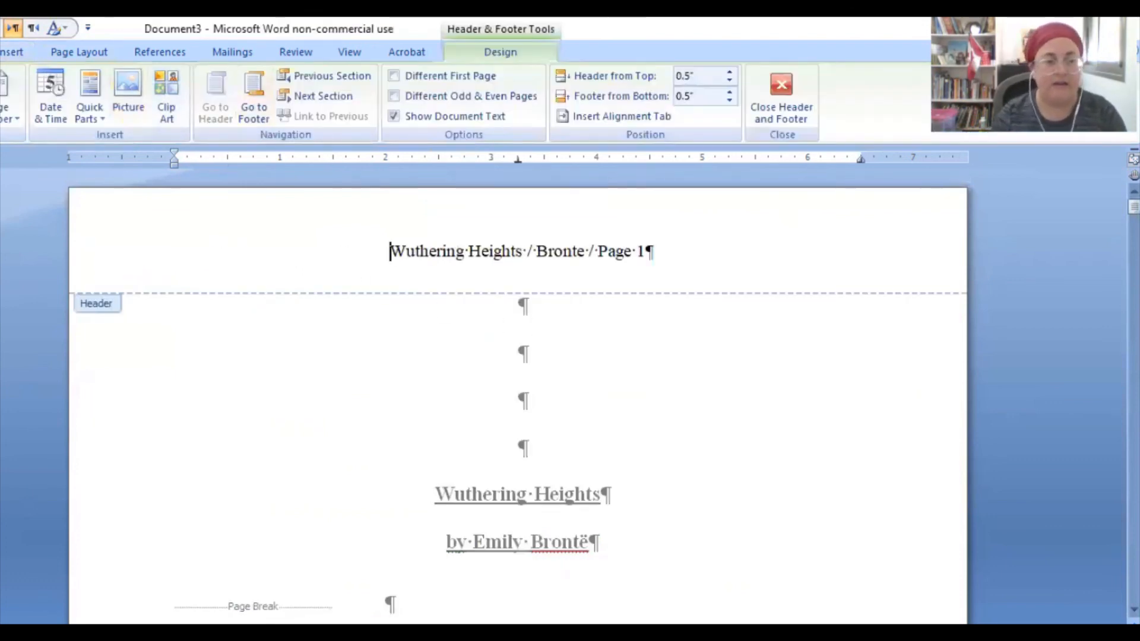
click(2, 52)
click(334, 110)
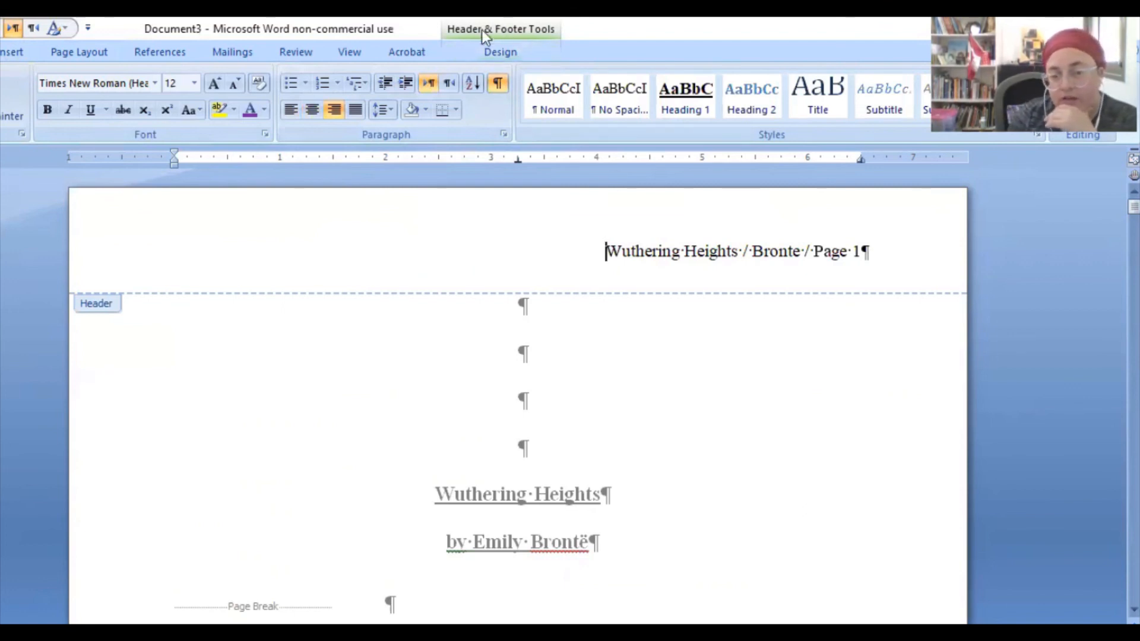
Step: Turn on the Different First Page option for the header so the title page gets its own header
click(504, 26)
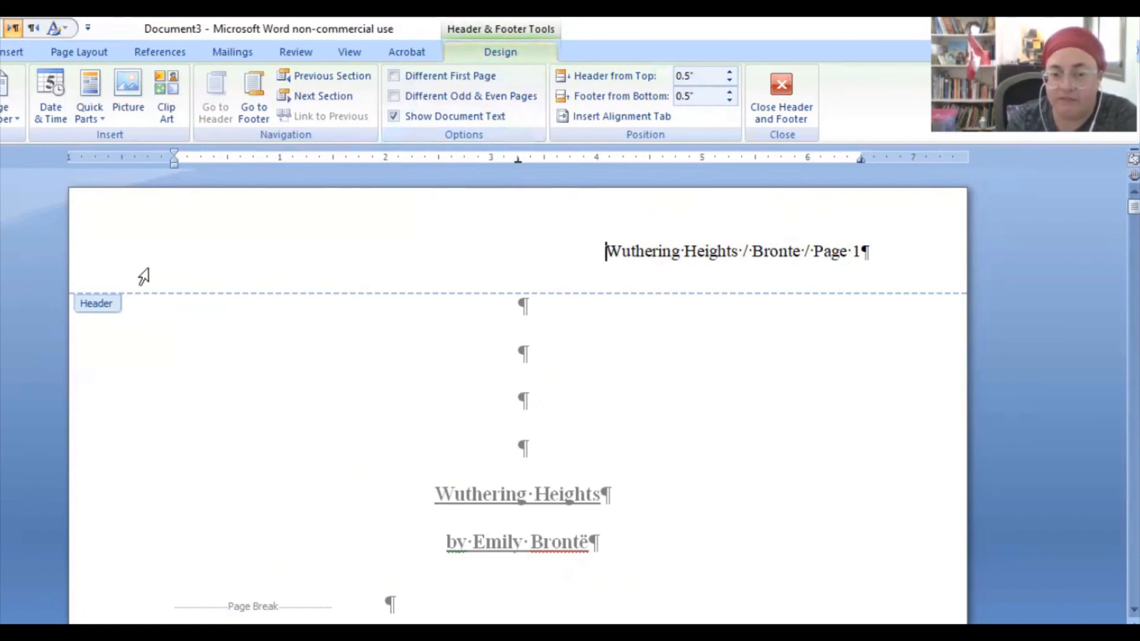
click(92, 265)
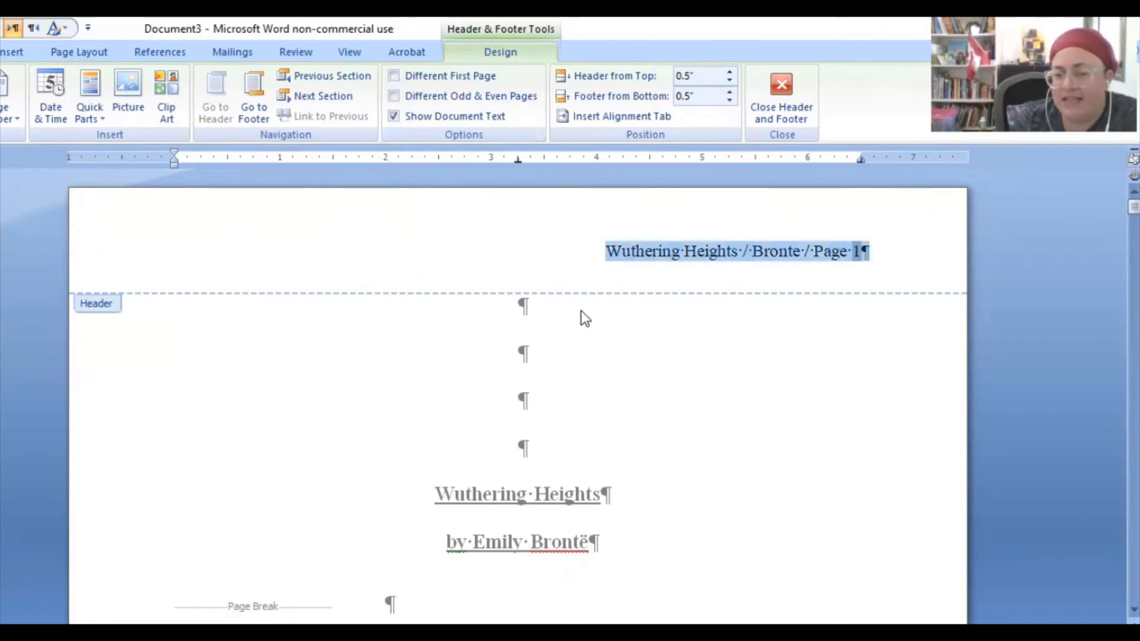
click(391, 75)
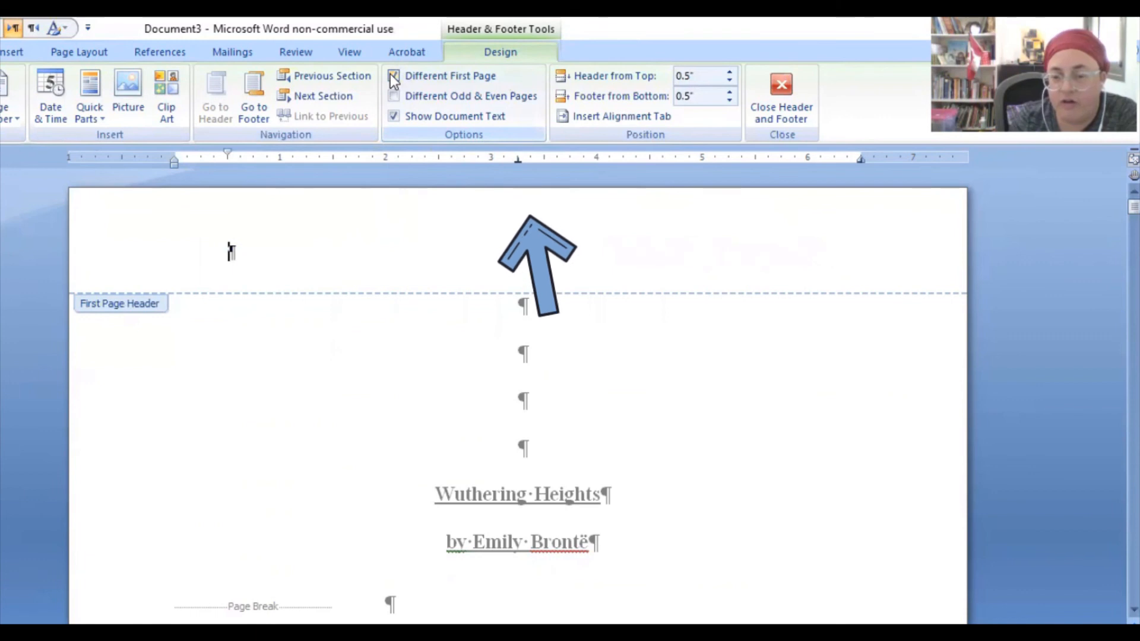
Step: Set the page numbering to start at 0 from the header on the Chapter I page
scroll(713, 407, down, 5)
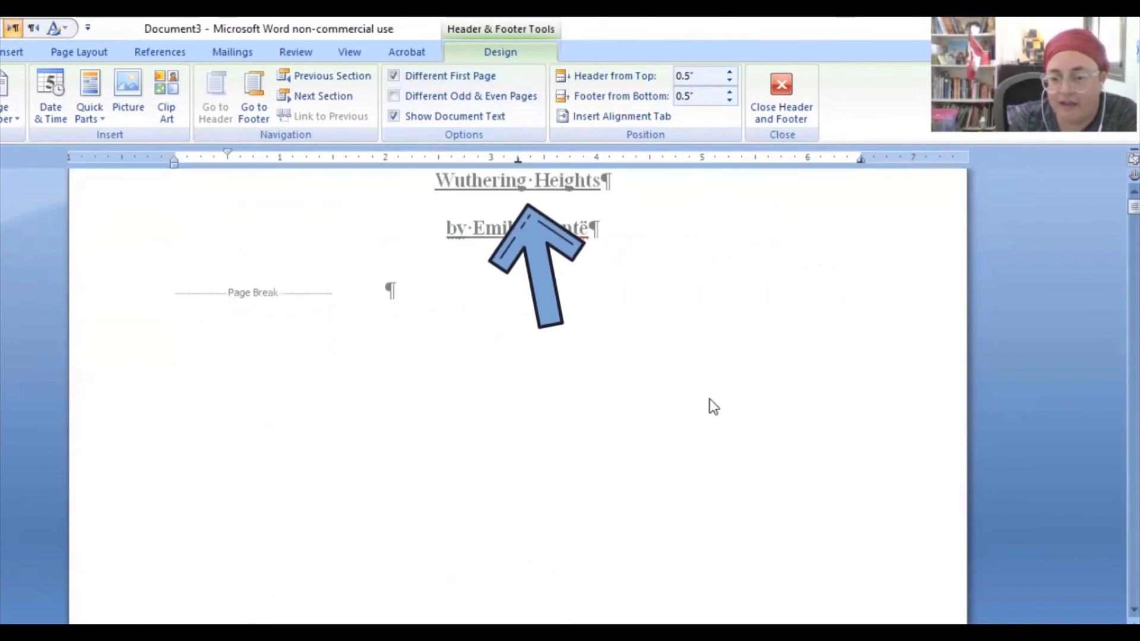
scroll(711, 401, down, 10)
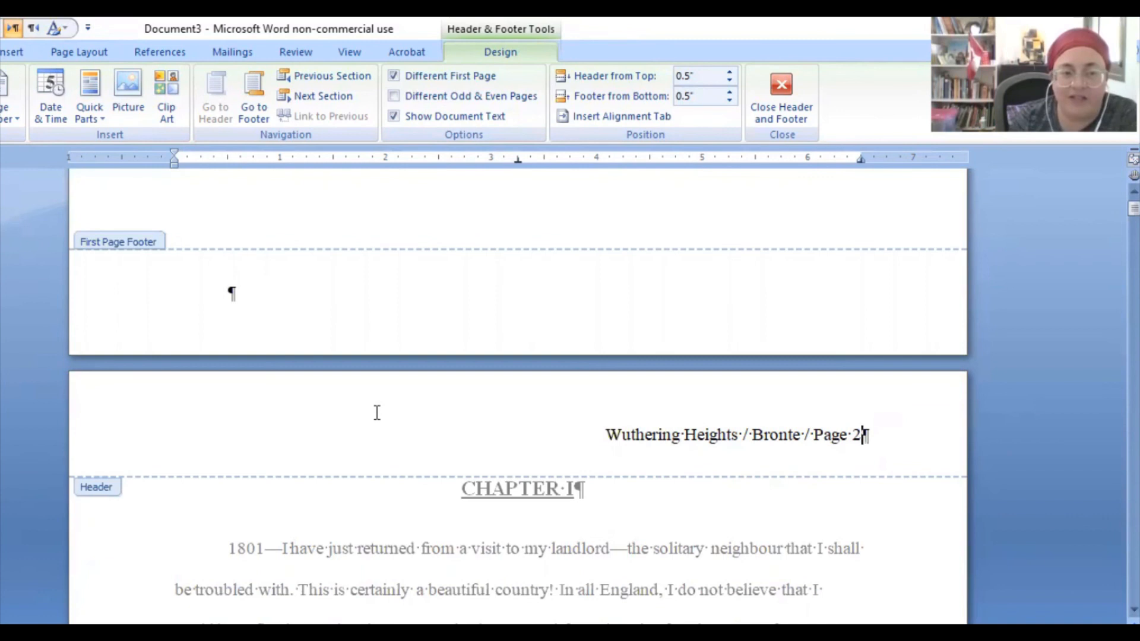
click(13, 52)
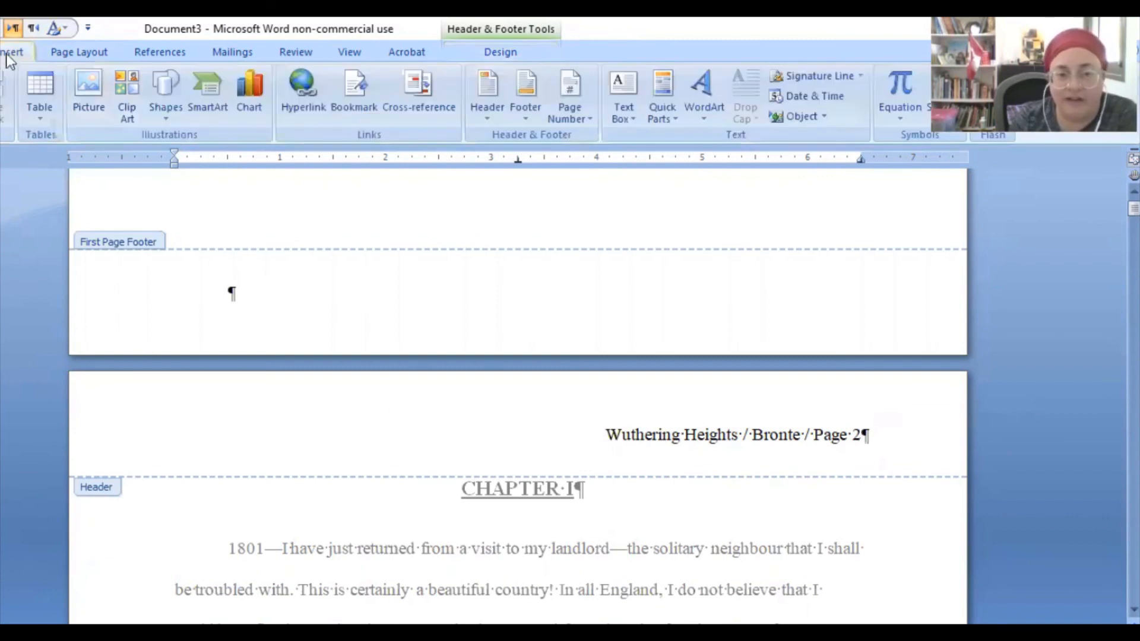
click(589, 118)
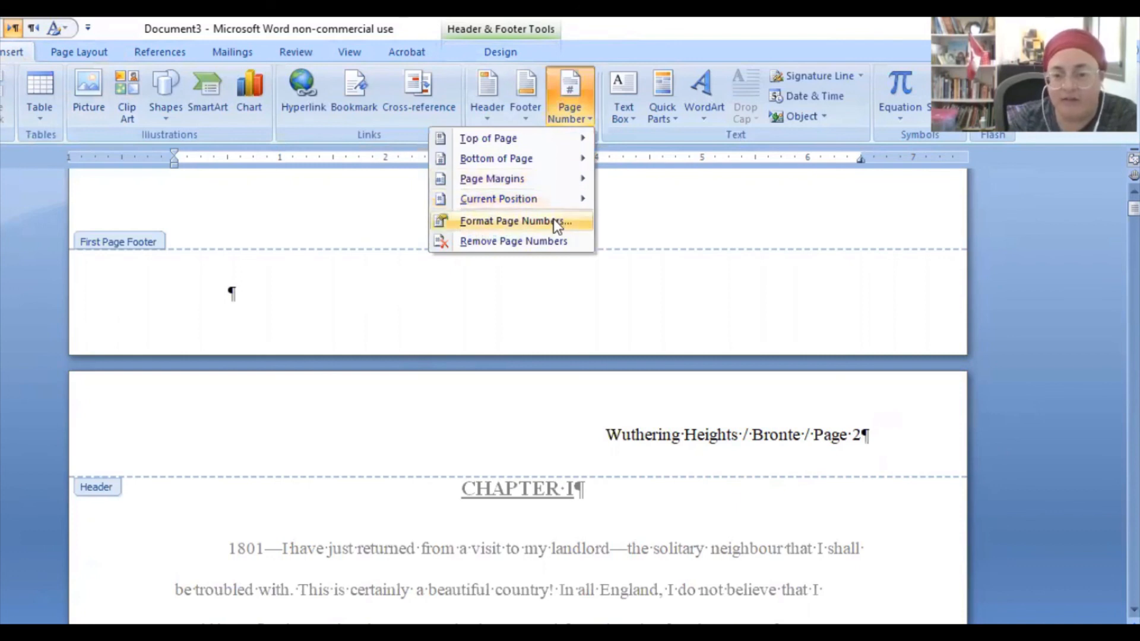
click(554, 221)
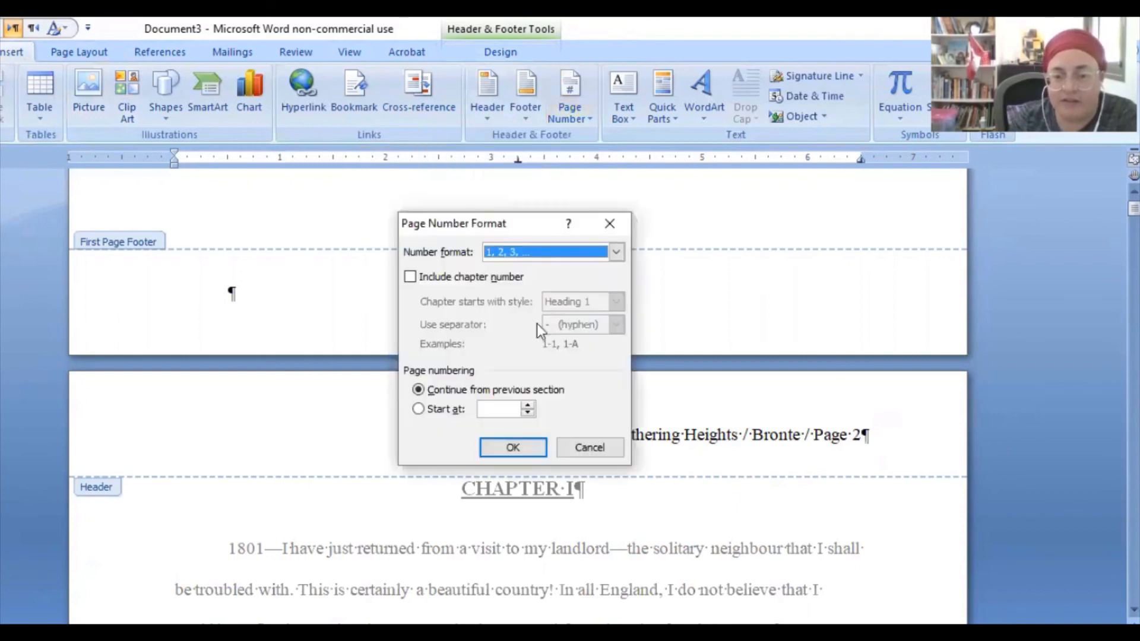
click(419, 409)
click(528, 413)
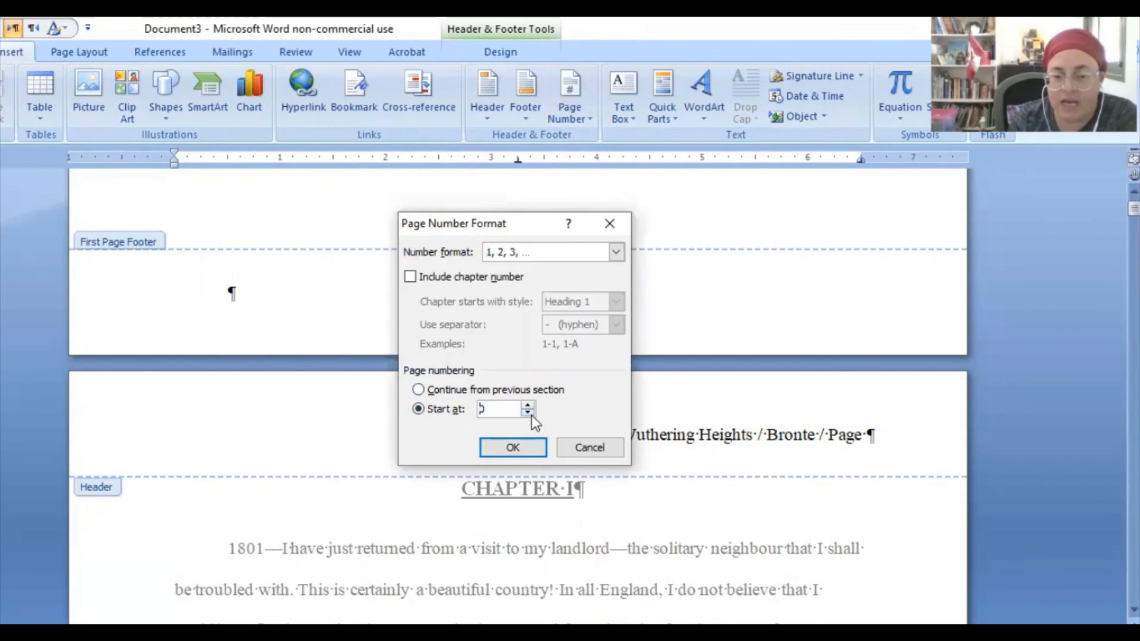
click(532, 449)
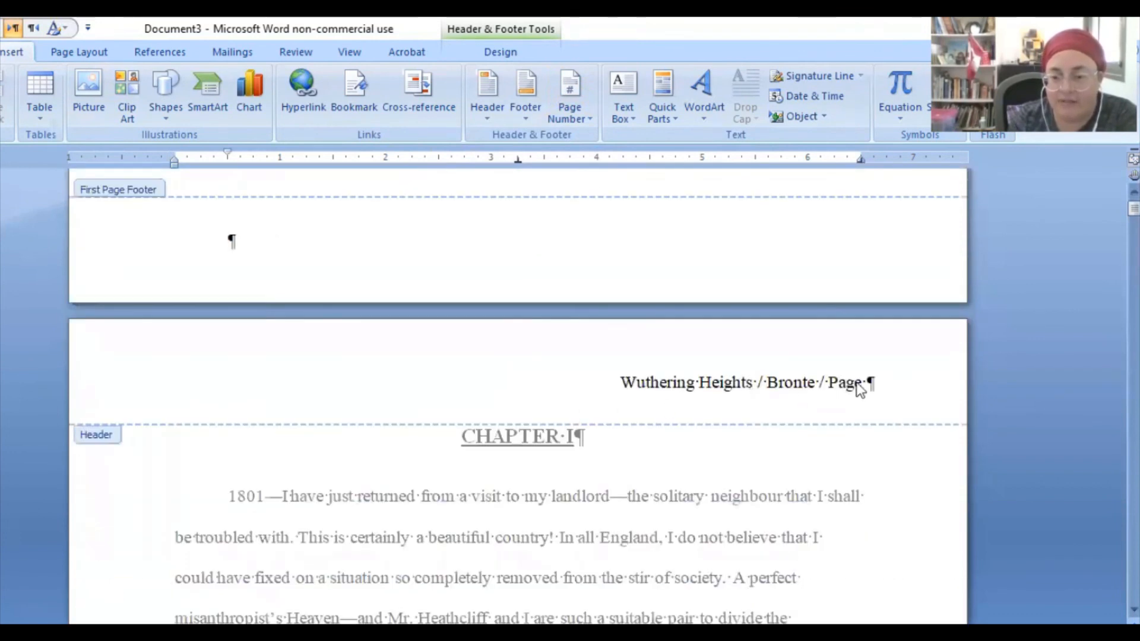
Step: Insert a plain page number after "Page" in the Chapter I page header and leave header editing
click(573, 124)
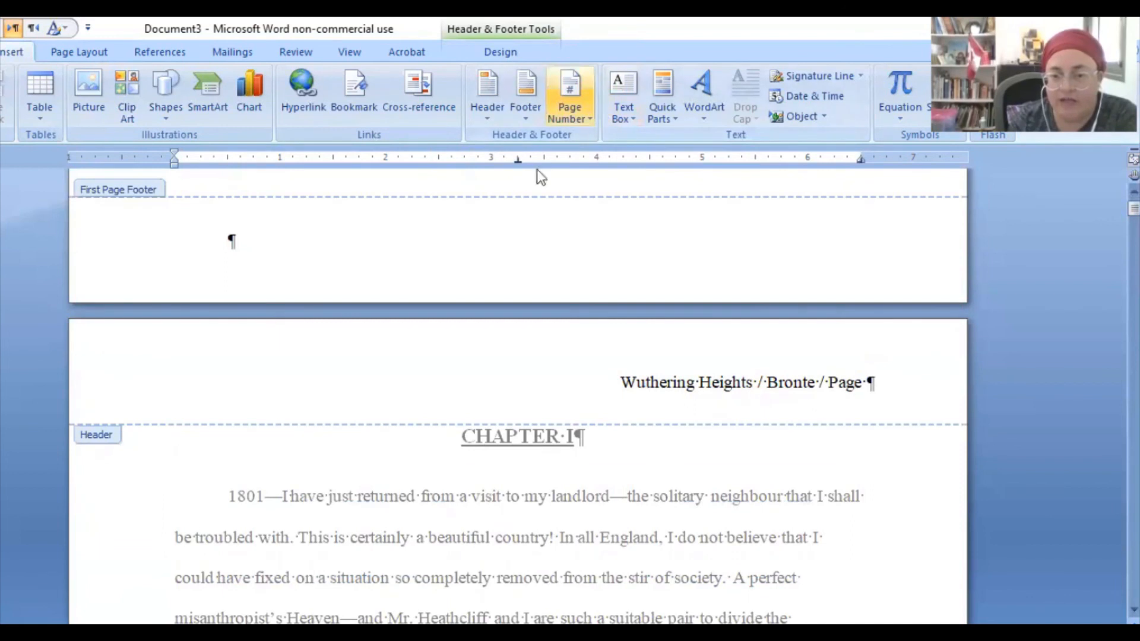
mouse_move(530, 198)
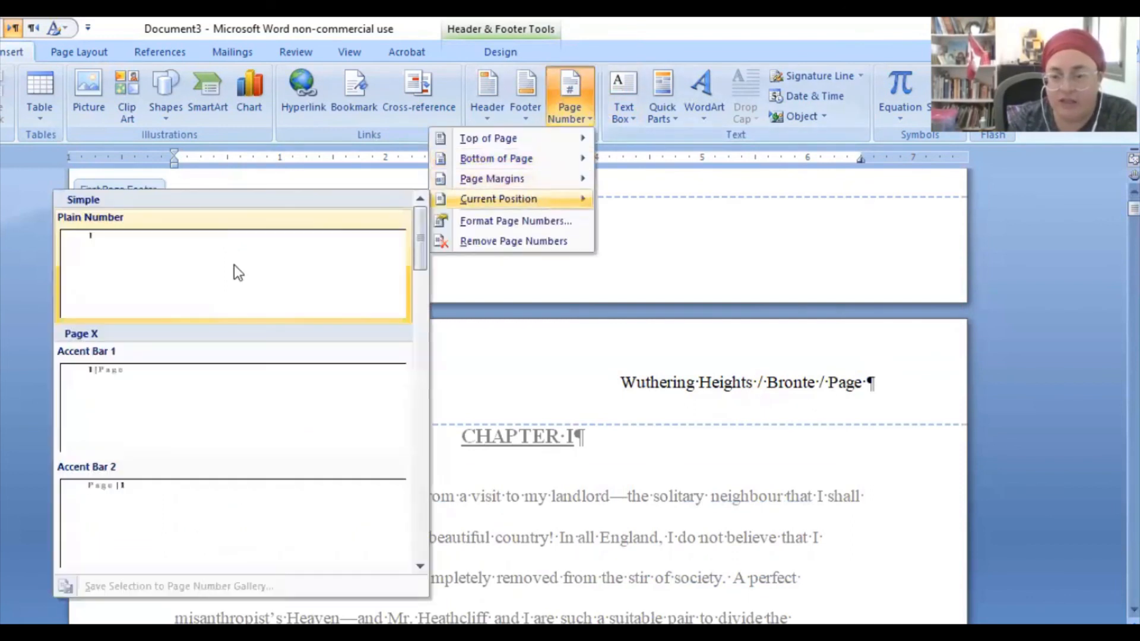
click(234, 265)
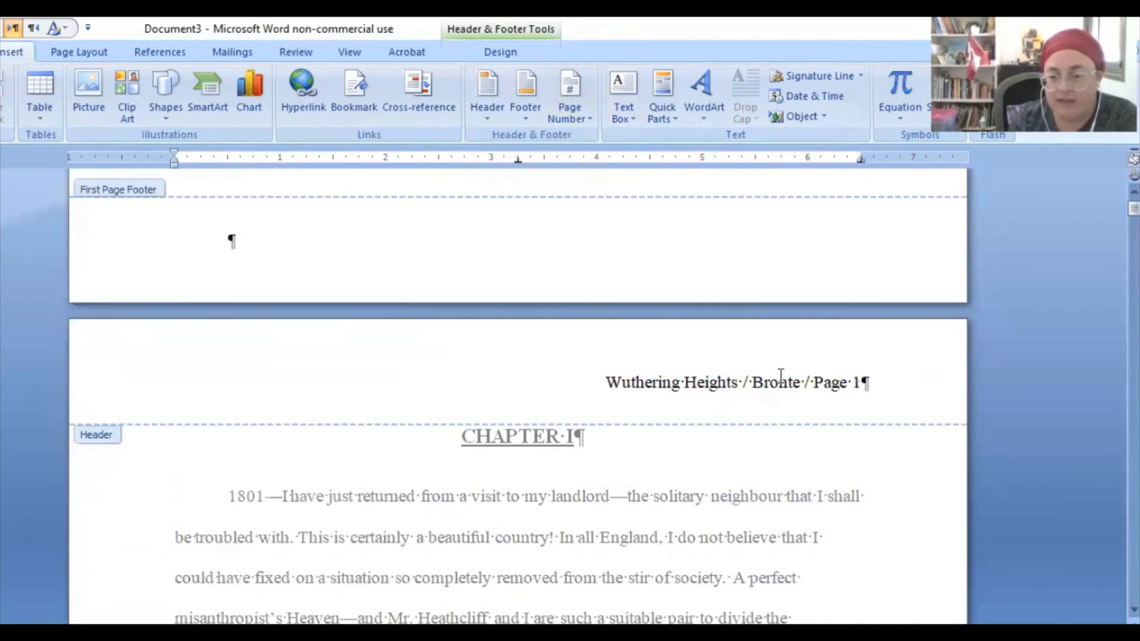
double_click(778, 469)
Step: Examine the header, the CHAPTER I heading and the body paragraphs on the first chapter page, checking their applied styles
scroll(780, 469, down, 15)
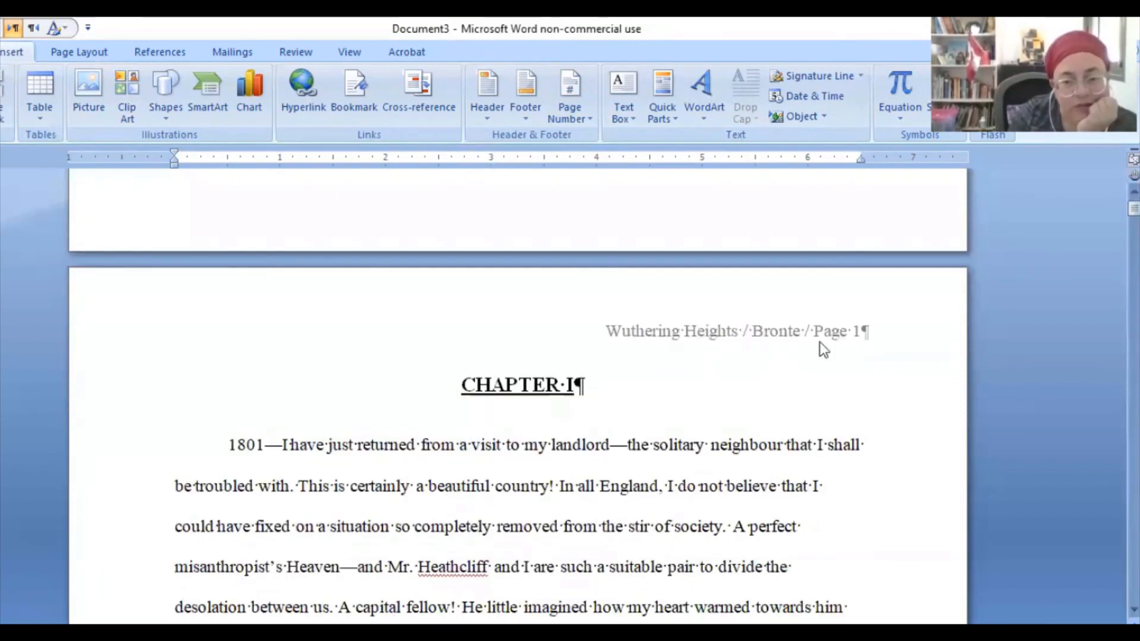
scroll(653, 395, down, 2)
click(541, 376)
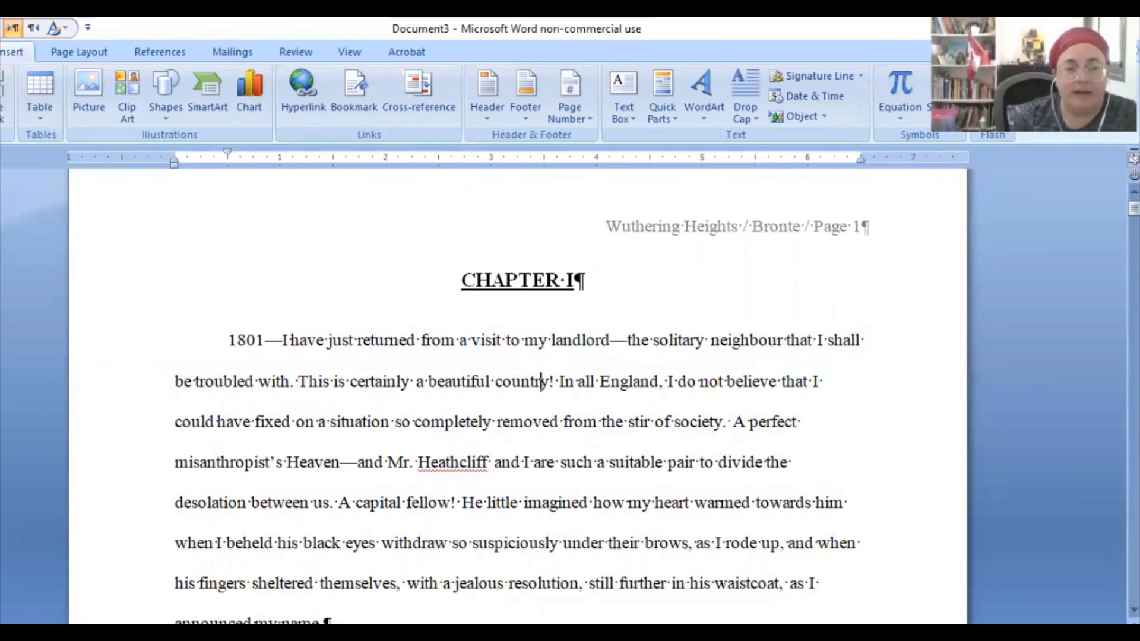
click(0, 51)
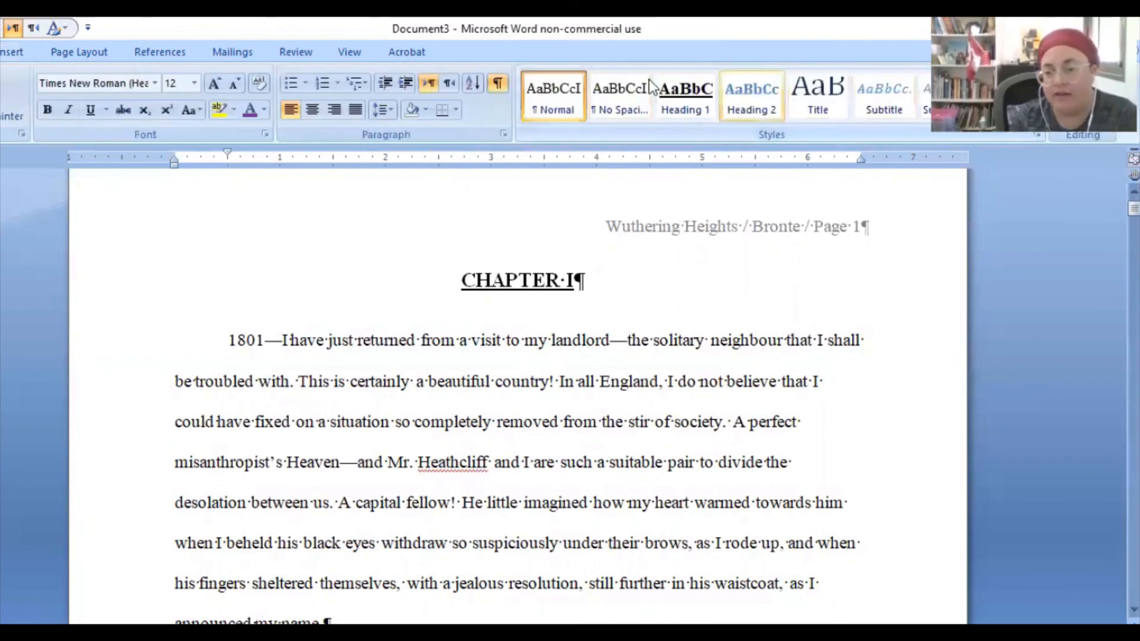
scroll(470, 255, down, 2)
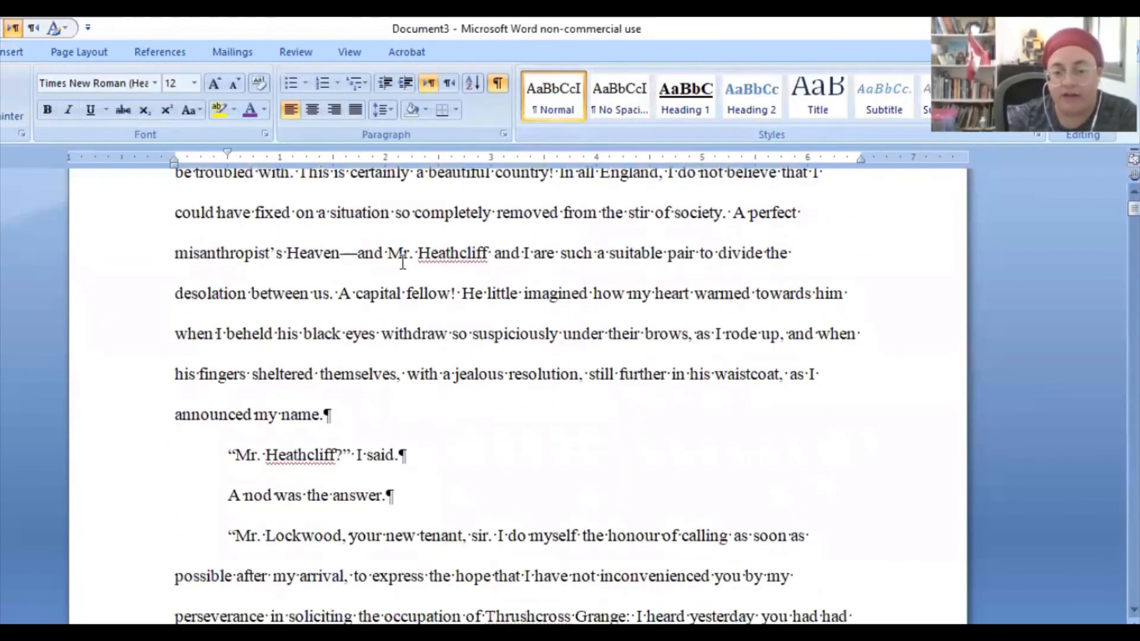
scroll(421, 323, up, 1)
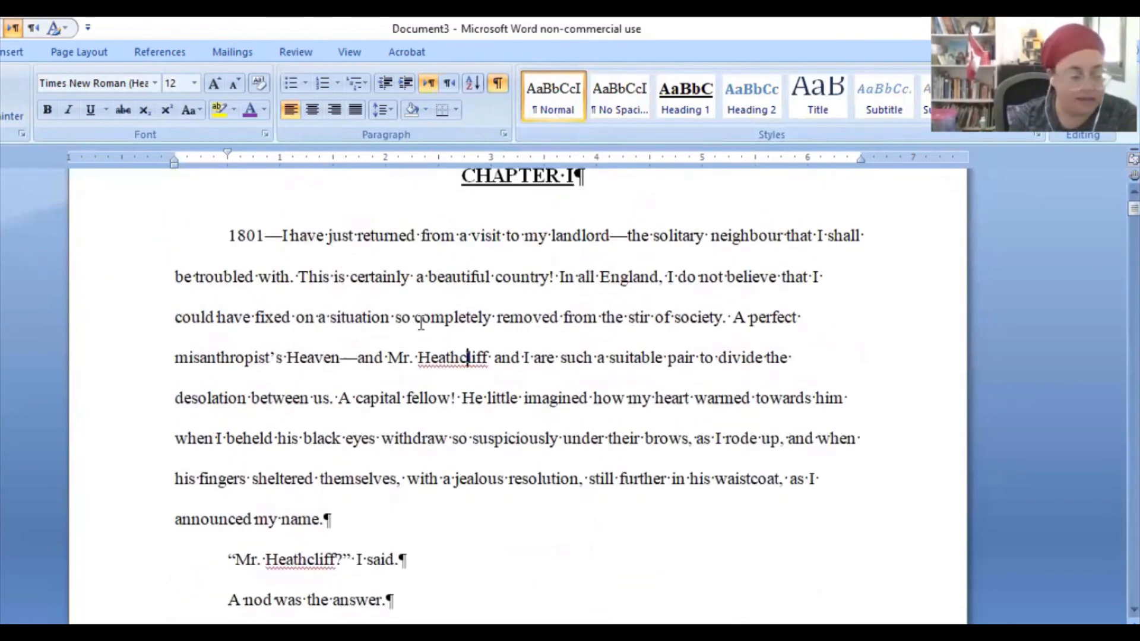
scroll(466, 305, down, 3)
scroll(466, 306, up, 1)
scroll(467, 307, up, 3)
click(437, 281)
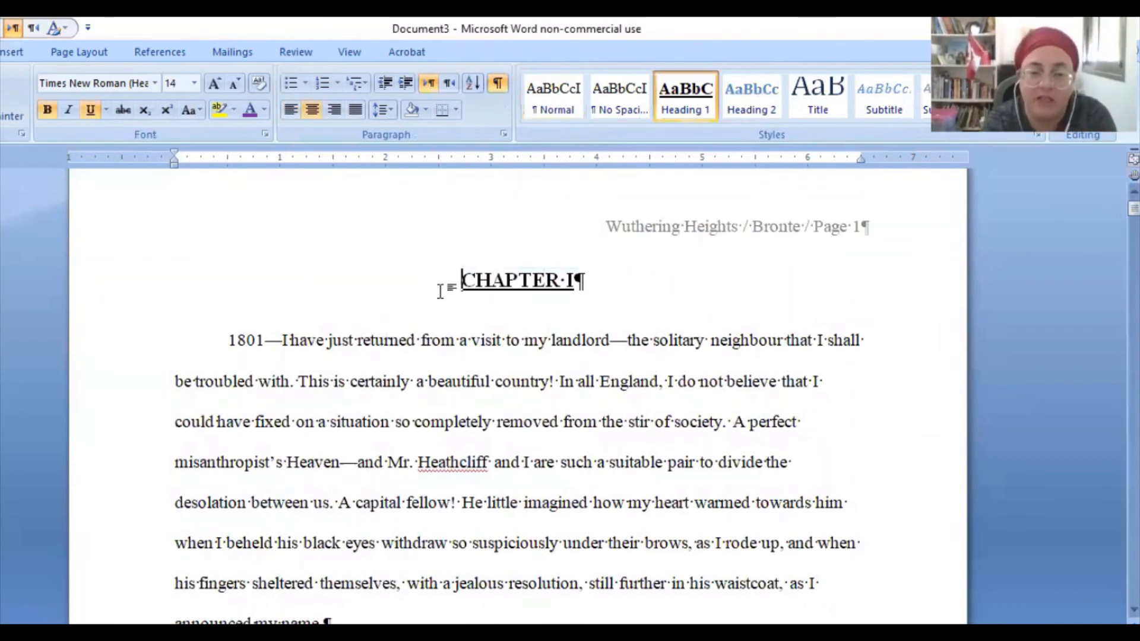
click(626, 280)
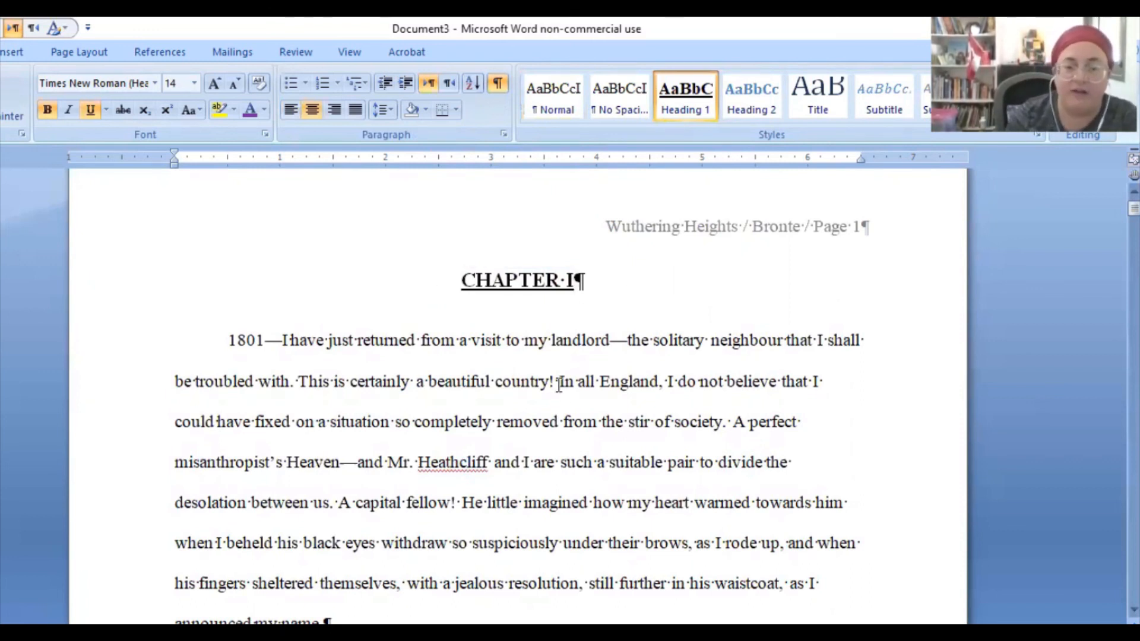